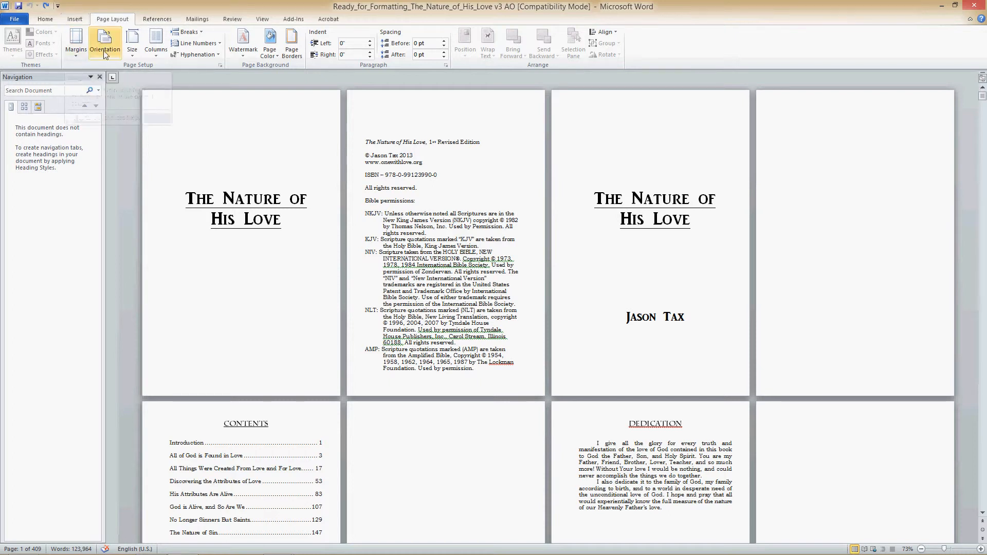
- Set a custom paper size of 6 inches wide by 9 inches high and apply it to the whole document
{"action": "left_click", "coordinate": [131, 46]}
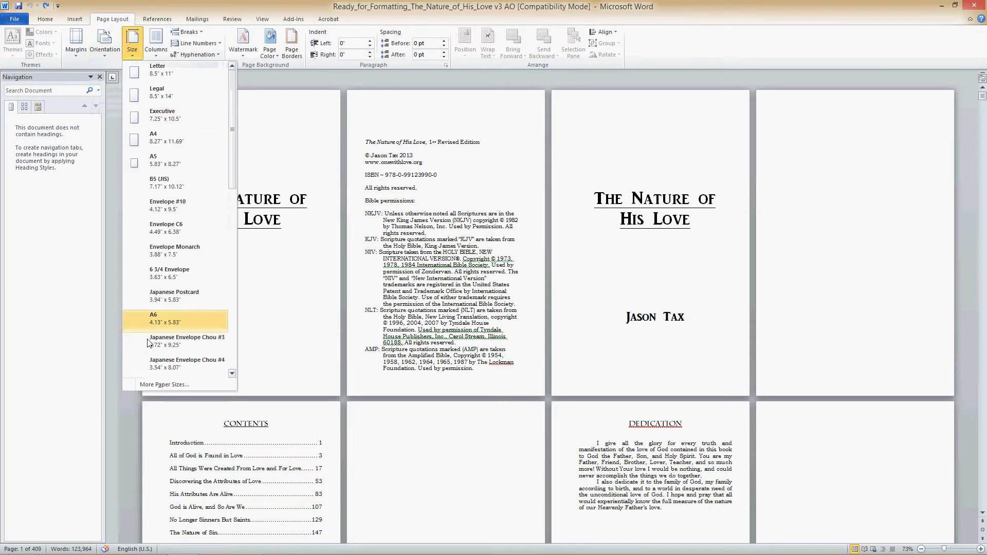
{"action": "left_click", "coordinate": [163, 385]}
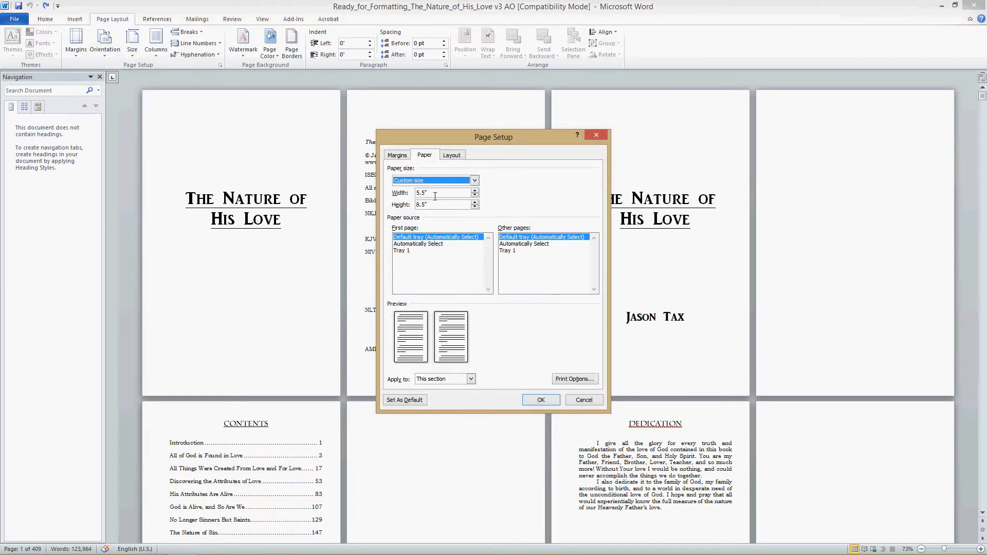
{"action": "left_click", "coordinate": [445, 381]}
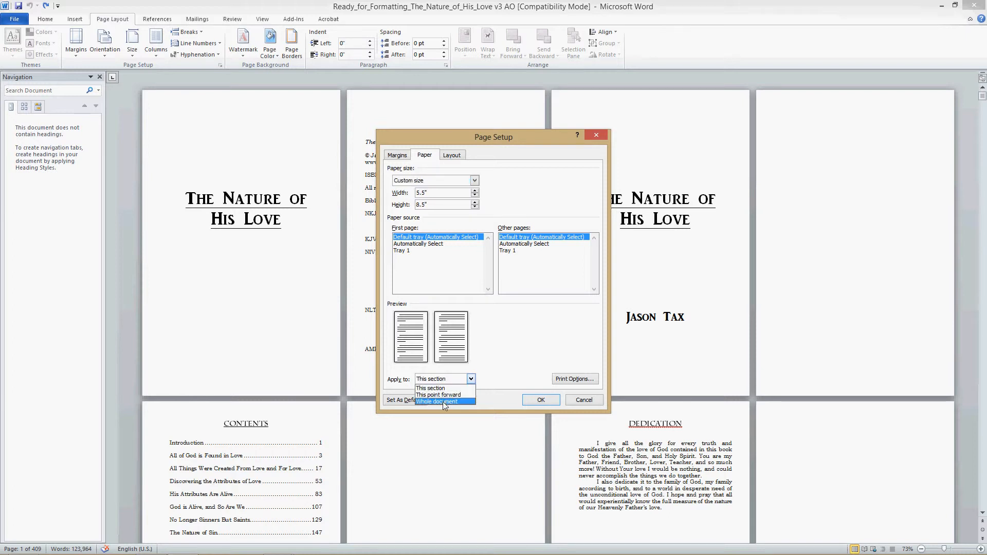
{"action": "left_click", "coordinate": [444, 403]}
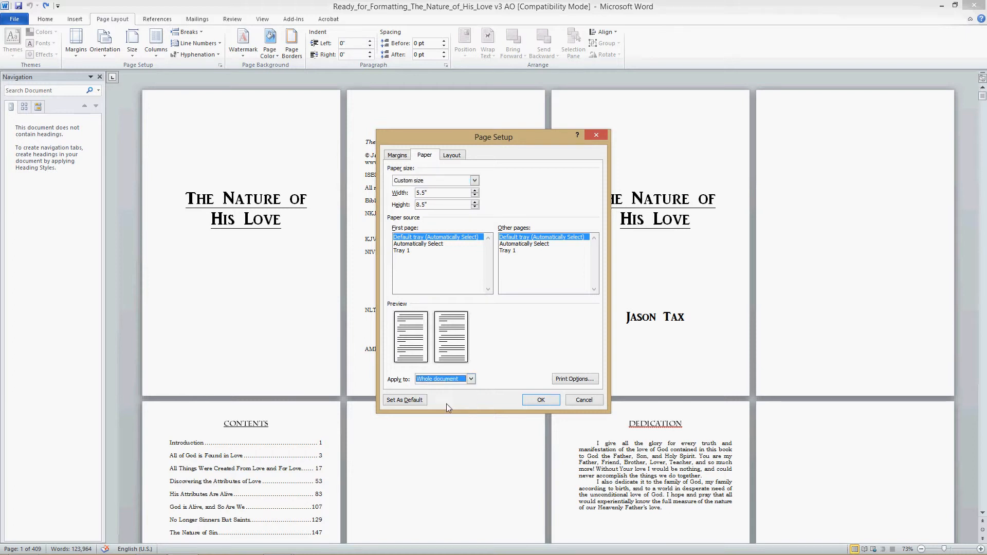
{"action": "double_click", "coordinate": [431, 193]}
{"action": "type", "text": "6"}
{"action": "key", "text": "Tab"}
{"action": "type", "text": "9"}
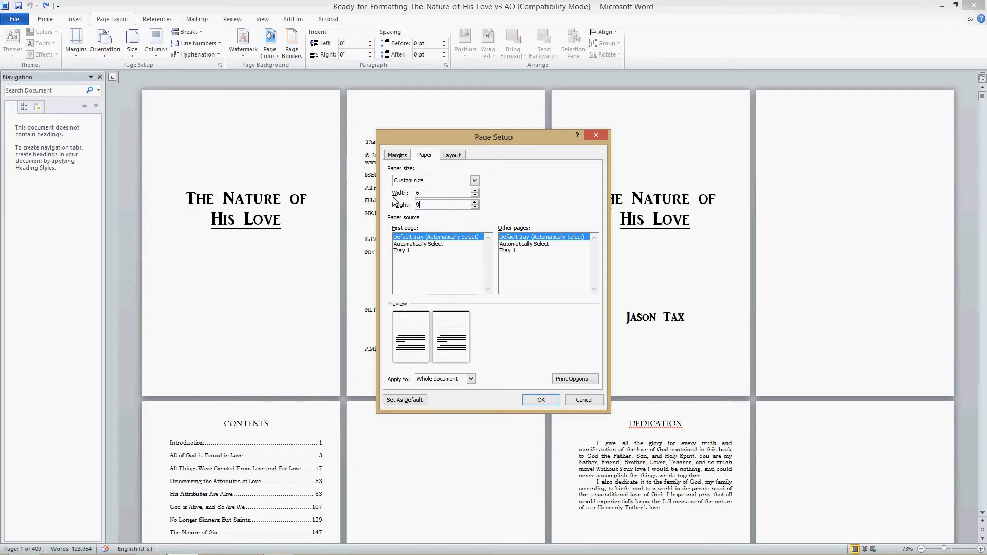
{"action": "left_click", "coordinate": [539, 402]}
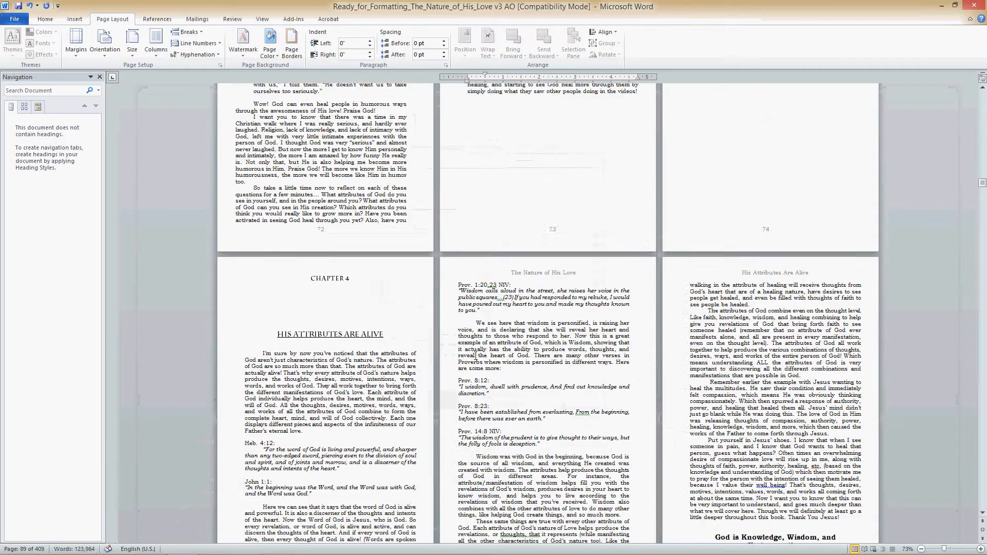
- Examine how the front matter, introduction and chapter pages are laid out at the new paper size
{"action": "scroll", "coordinate": [476, 355], "scroll_direction": "up", "scroll_amount": 15}
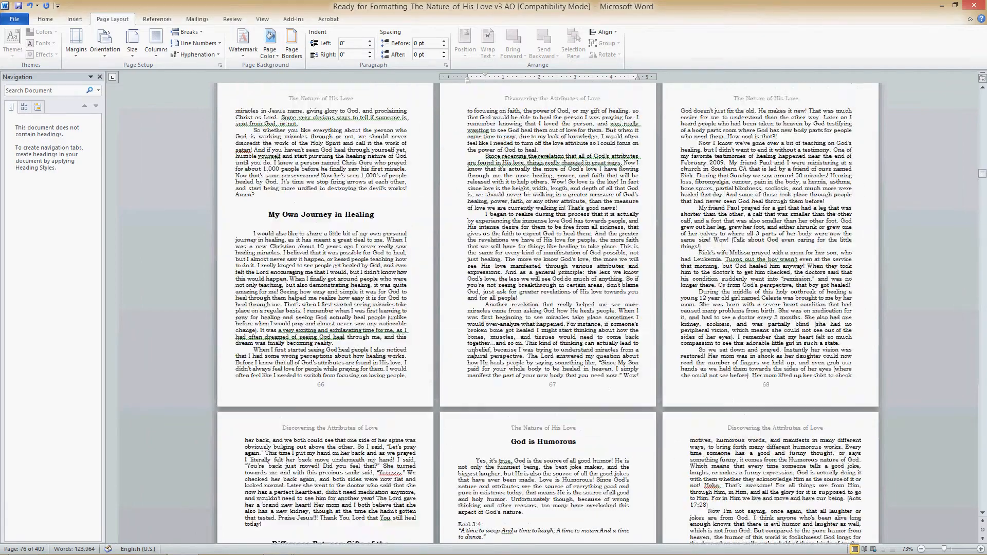
{"action": "scroll", "coordinate": [474, 354], "scroll_direction": "up", "scroll_amount": 15}
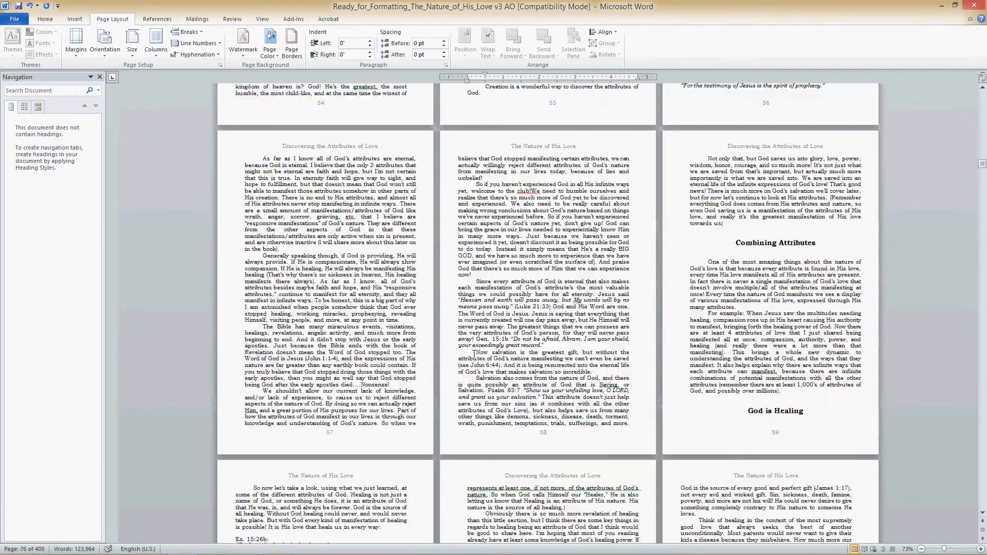
{"action": "scroll", "coordinate": [474, 354], "scroll_direction": "up", "scroll_amount": 15}
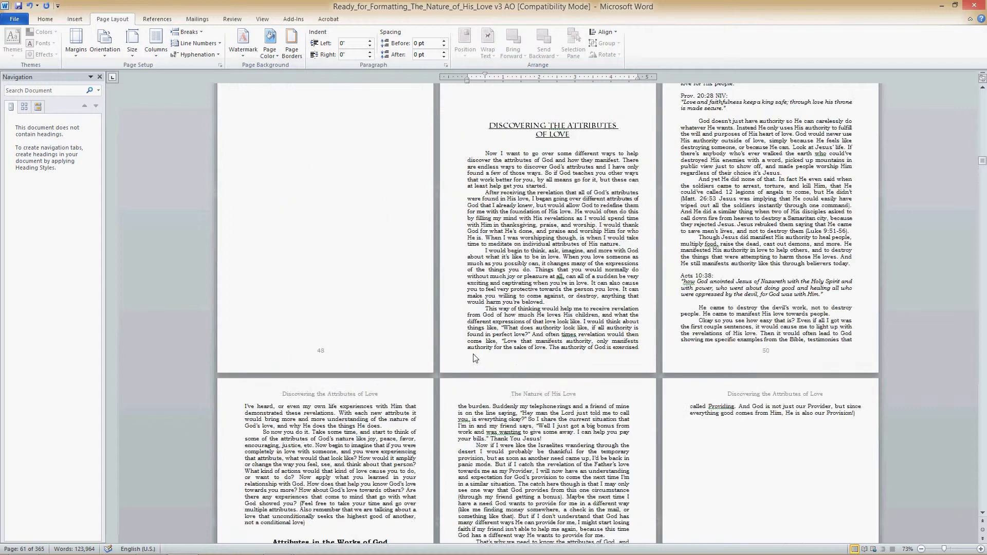
{"action": "scroll", "coordinate": [474, 355], "scroll_direction": "down", "scroll_amount": 6}
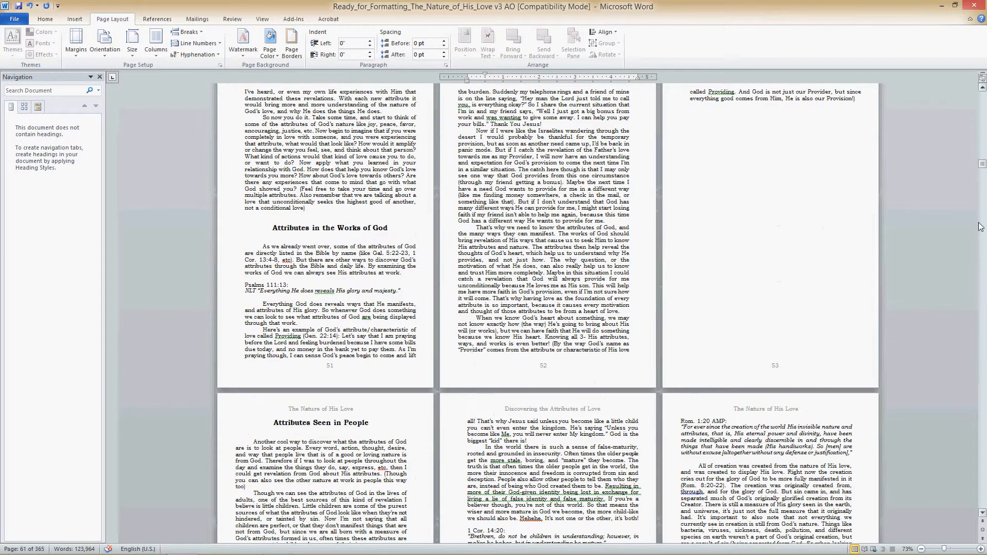
{"action": "left_click_drag", "start_coordinate": [982, 165], "coordinate": [982, 95]}
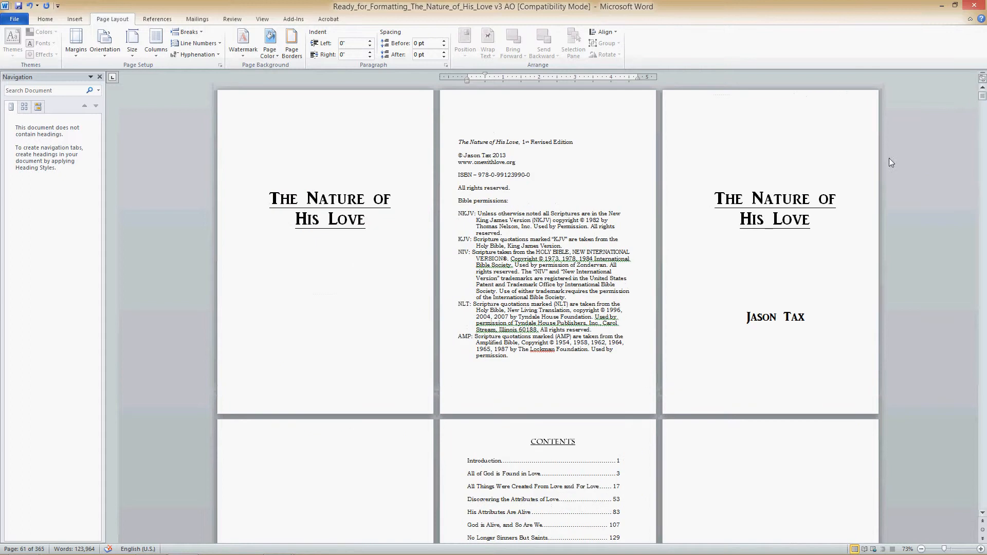
{"action": "scroll", "coordinate": [692, 430], "scroll_direction": "down", "scroll_amount": 9}
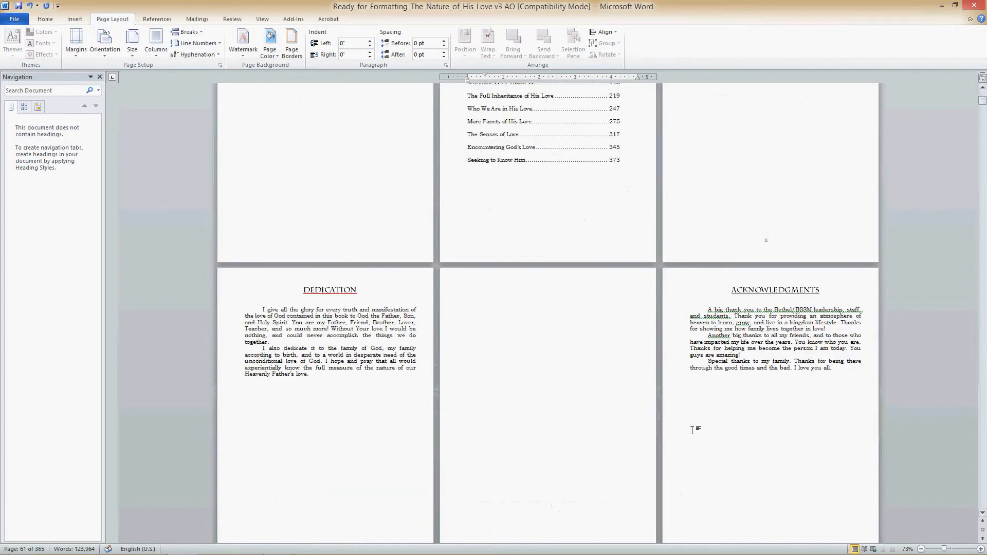
{"action": "scroll", "coordinate": [692, 430], "scroll_direction": "down", "scroll_amount": 6}
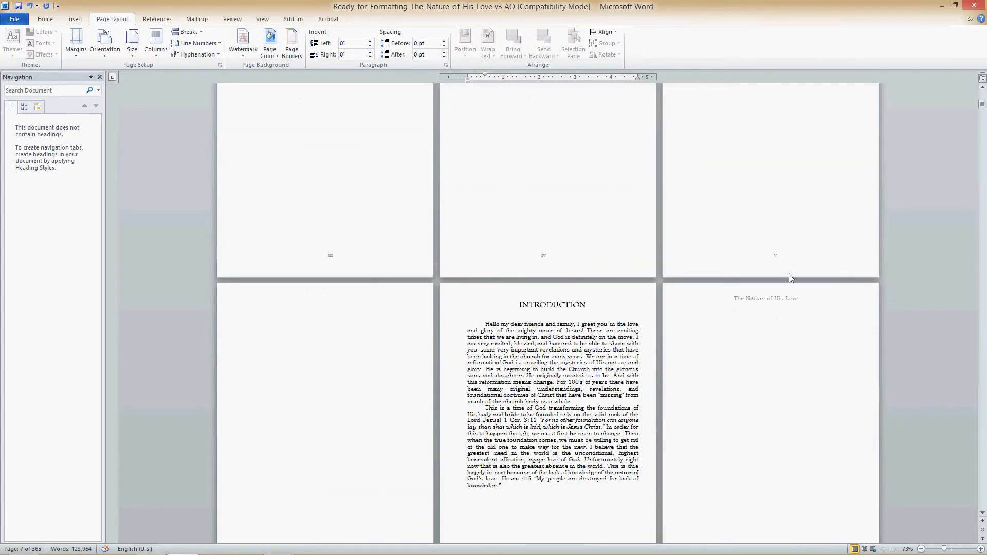
{"action": "scroll", "coordinate": [790, 278], "scroll_direction": "up", "scroll_amount": 3}
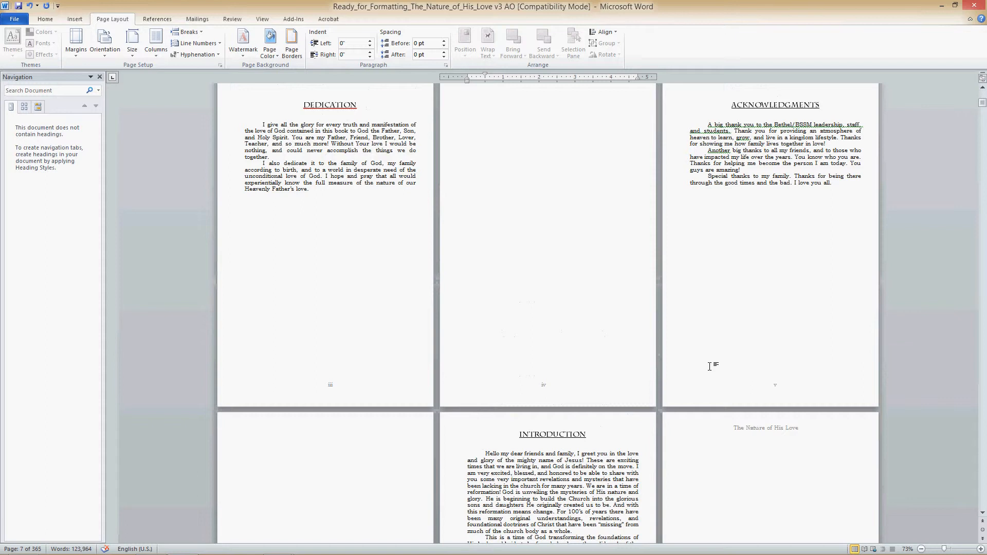
{"action": "scroll", "coordinate": [276, 450], "scroll_direction": "down", "scroll_amount": 5}
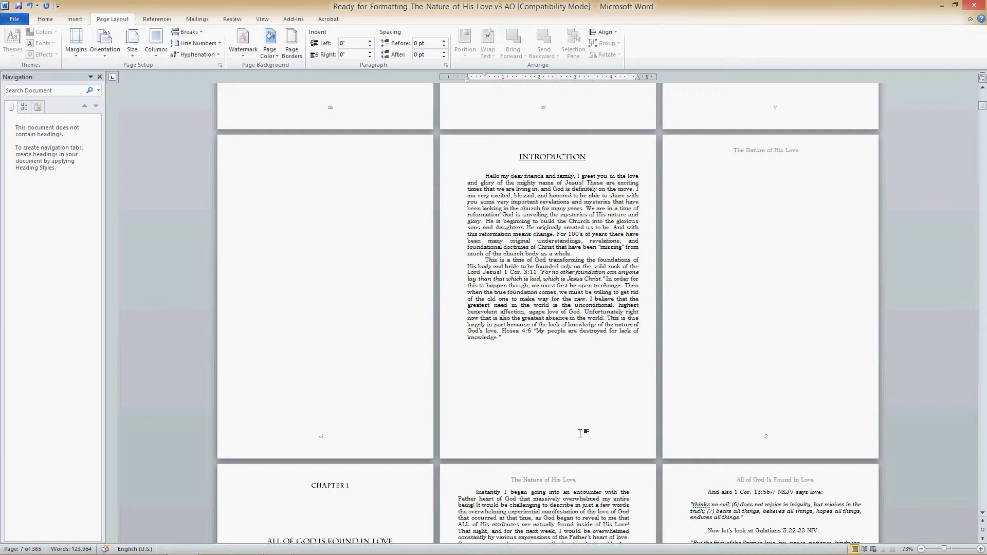
{"action": "scroll", "coordinate": [686, 453], "scroll_direction": "down", "scroll_amount": 10}
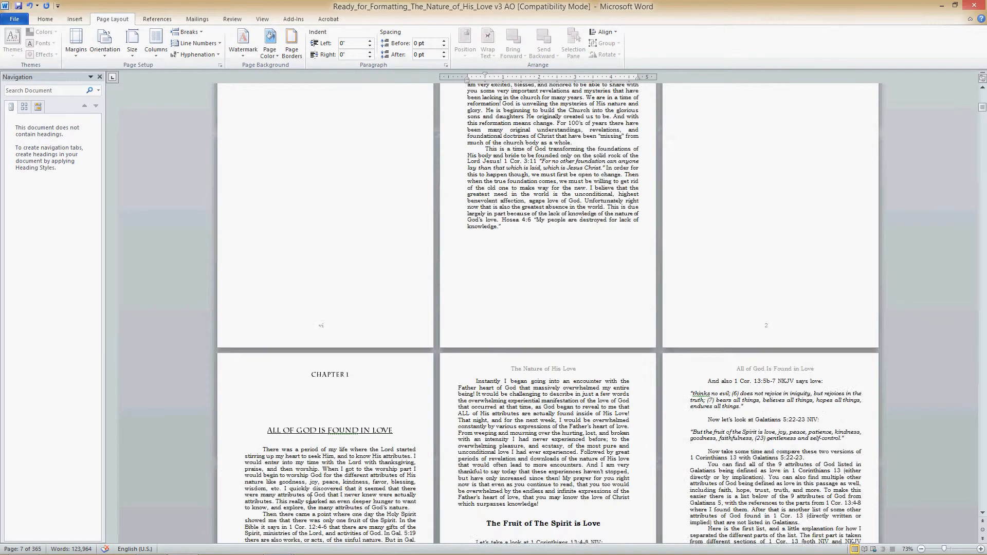
- Remove the break before "And also 1 Cor. 13:5b-7 NKJV says:" on page 5 and reapply the NHL paragraph style to that line
{"action": "left_click", "coordinate": [353, 337]}
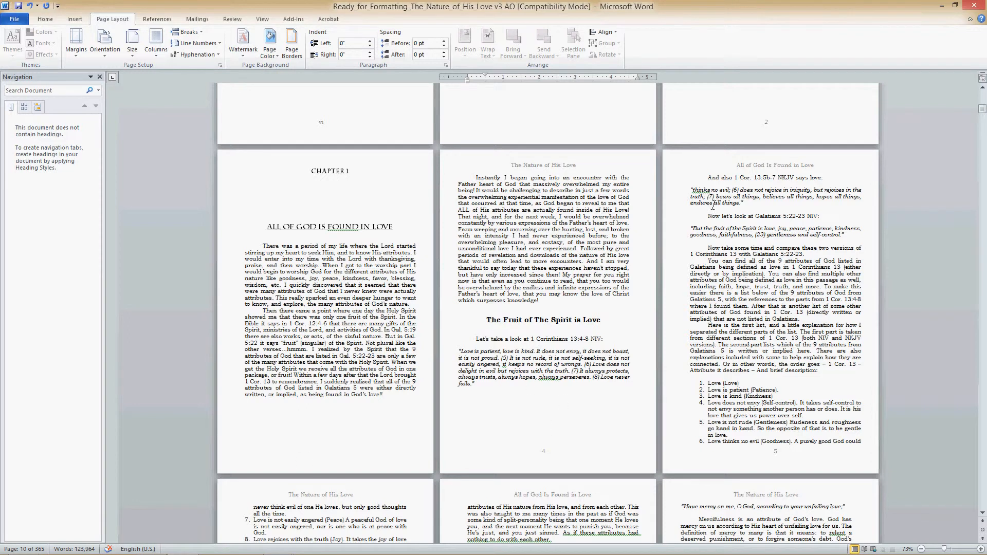
{"action": "left_click", "coordinate": [708, 178]}
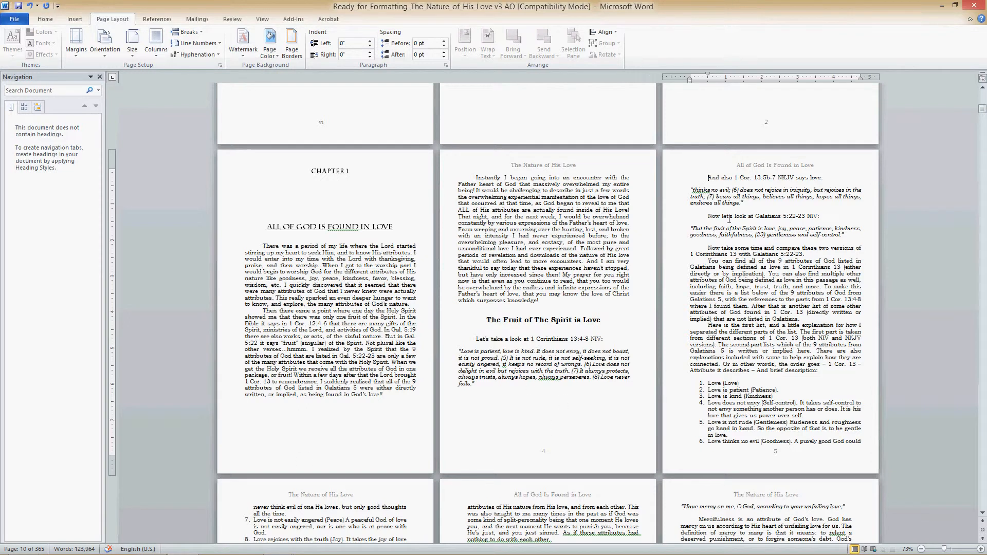
{"action": "key", "text": "BackSpace"}
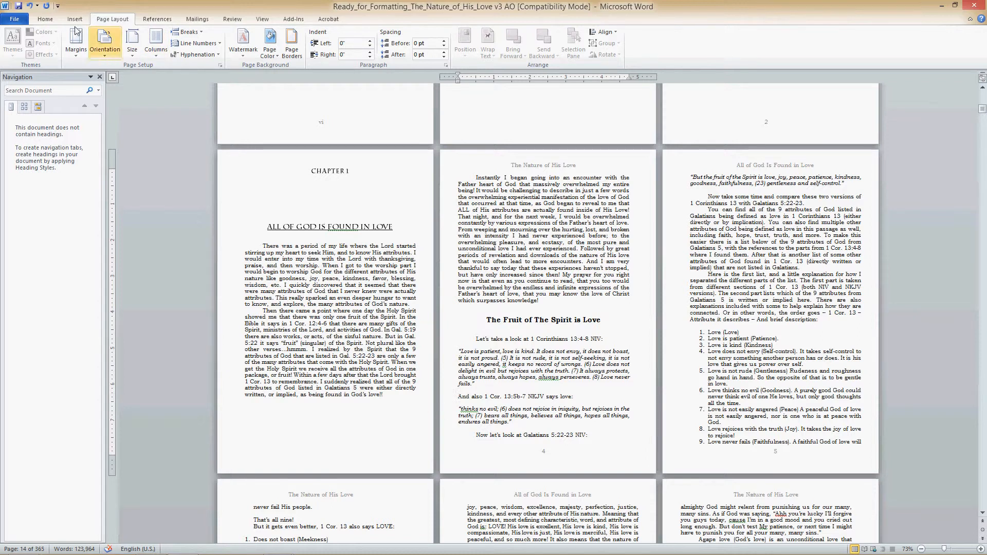
{"action": "left_click", "coordinate": [45, 19]}
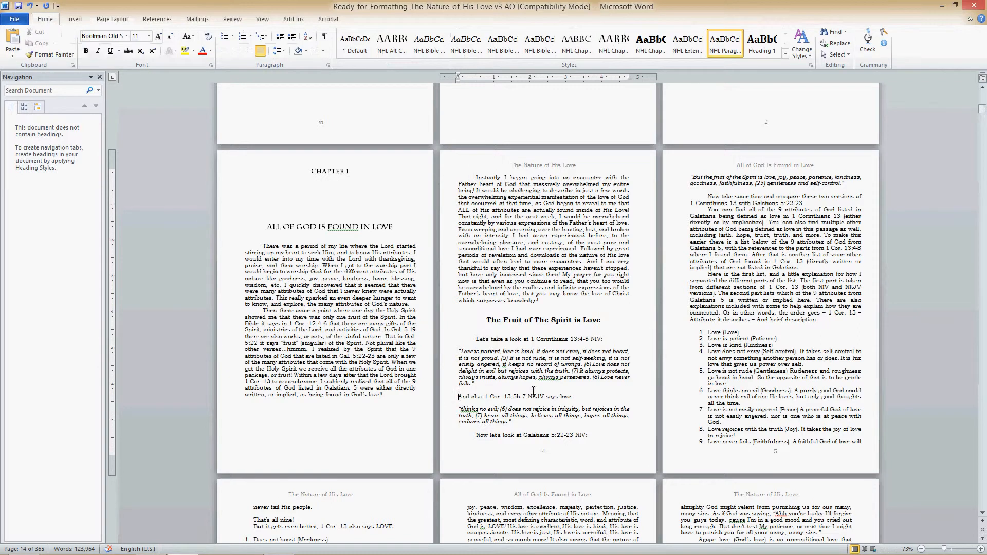
{"action": "left_click", "coordinate": [723, 50]}
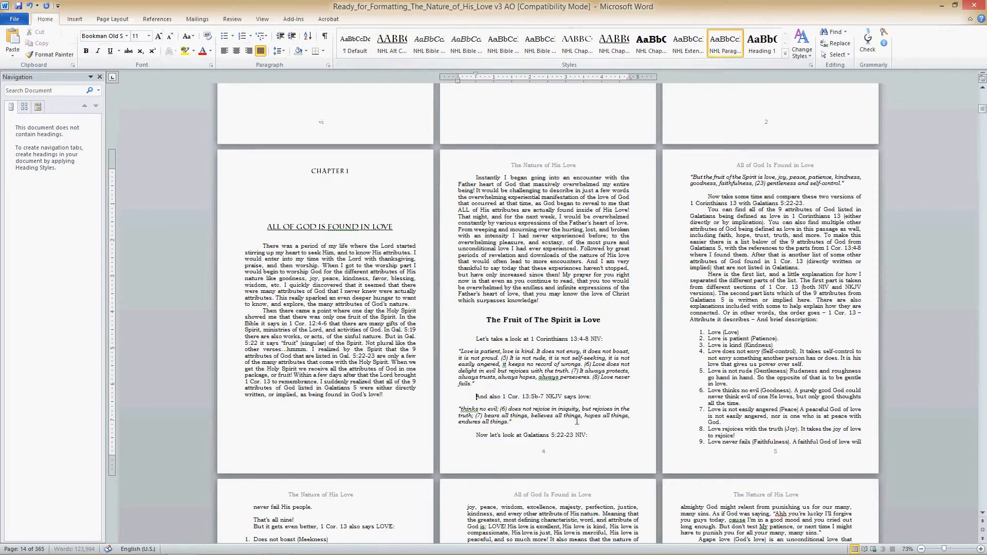
- Check the Chapter 1 pages up to the start of Chapter 2 for page breaks and gaps in the text flow
{"action": "scroll", "coordinate": [662, 362], "scroll_direction": "down", "scroll_amount": 15}
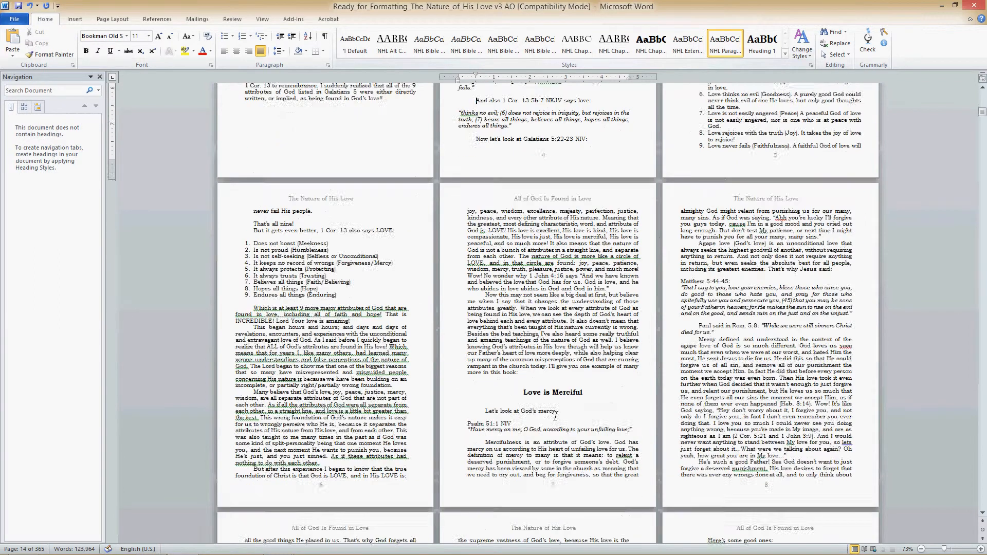
{"action": "scroll", "coordinate": [557, 411], "scroll_direction": "down", "scroll_amount": 15}
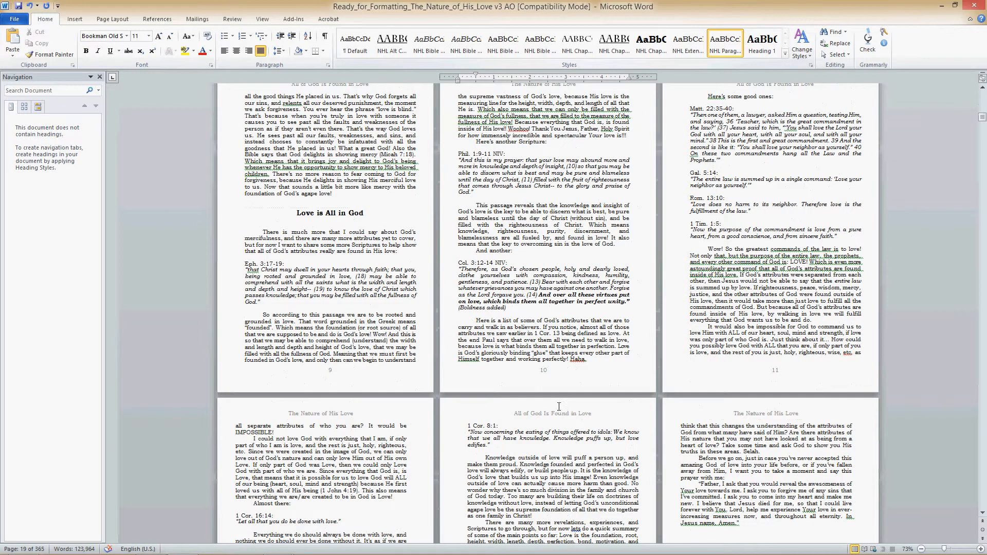
{"action": "scroll", "coordinate": [562, 399], "scroll_direction": "down", "scroll_amount": 5}
{"action": "scroll", "coordinate": [562, 399], "scroll_direction": "down", "scroll_amount": 8}
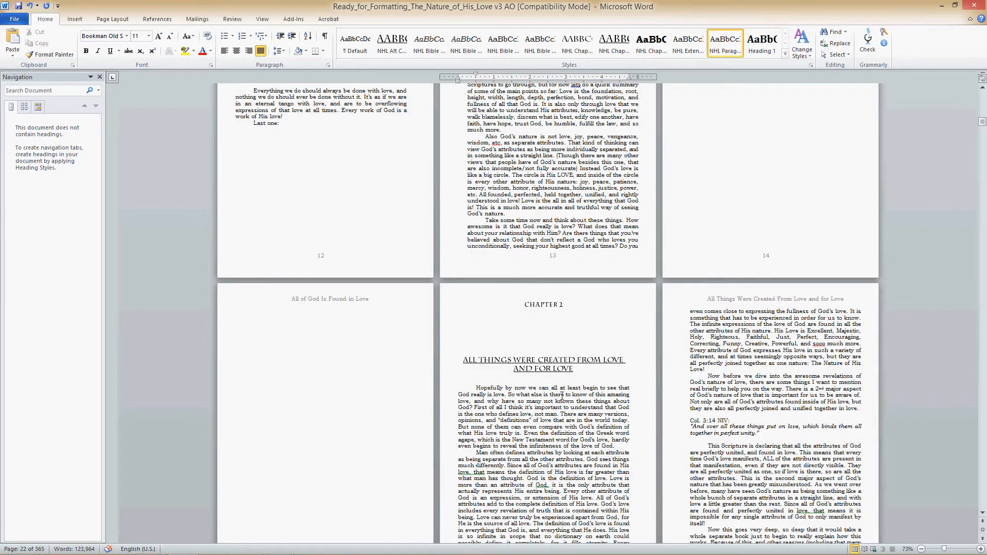
{"action": "scroll", "coordinate": [562, 396], "scroll_direction": "up", "scroll_amount": 8}
{"action": "scroll", "coordinate": [562, 395], "scroll_direction": "up", "scroll_amount": 20}
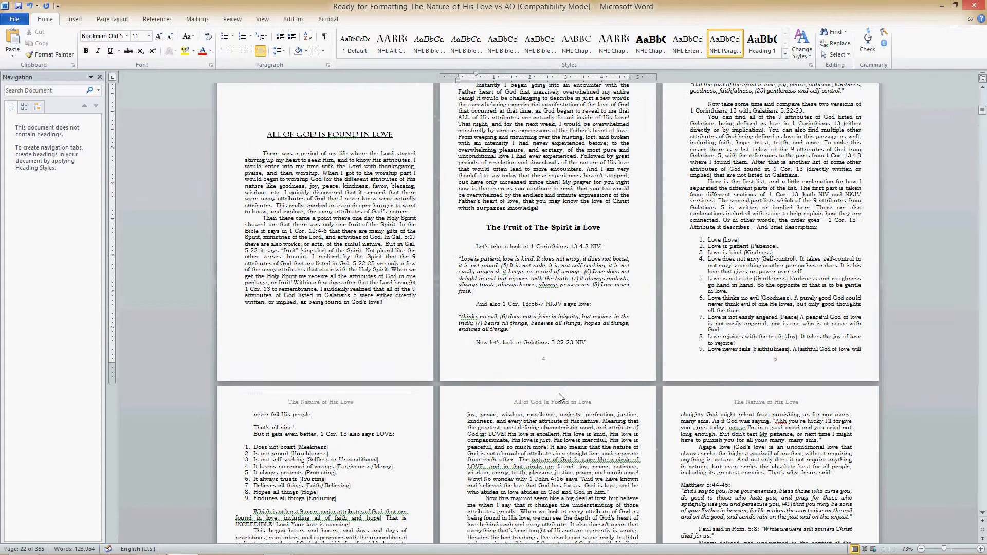
{"action": "scroll", "coordinate": [559, 390], "scroll_direction": "up", "scroll_amount": 12}
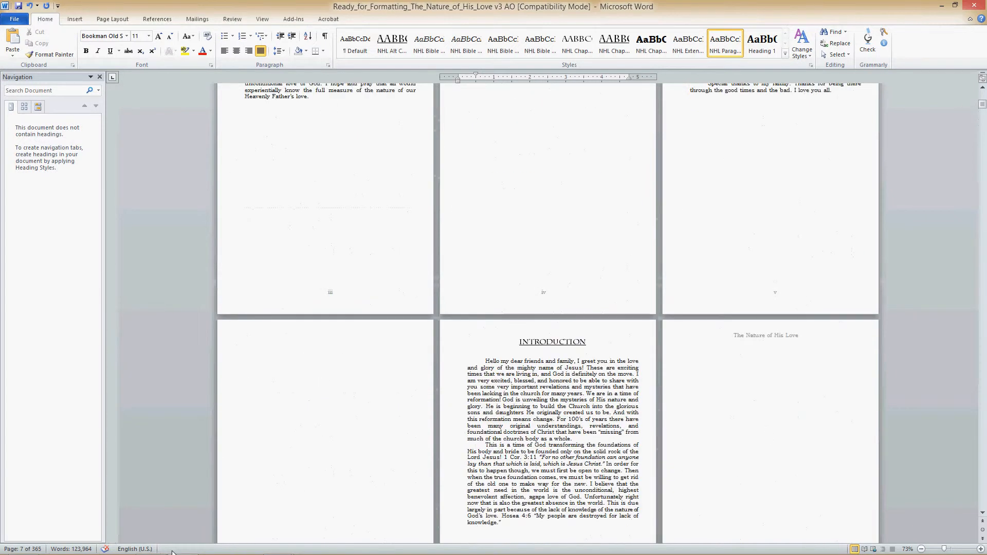
{"action": "mouse_move", "coordinate": [142, 552]}
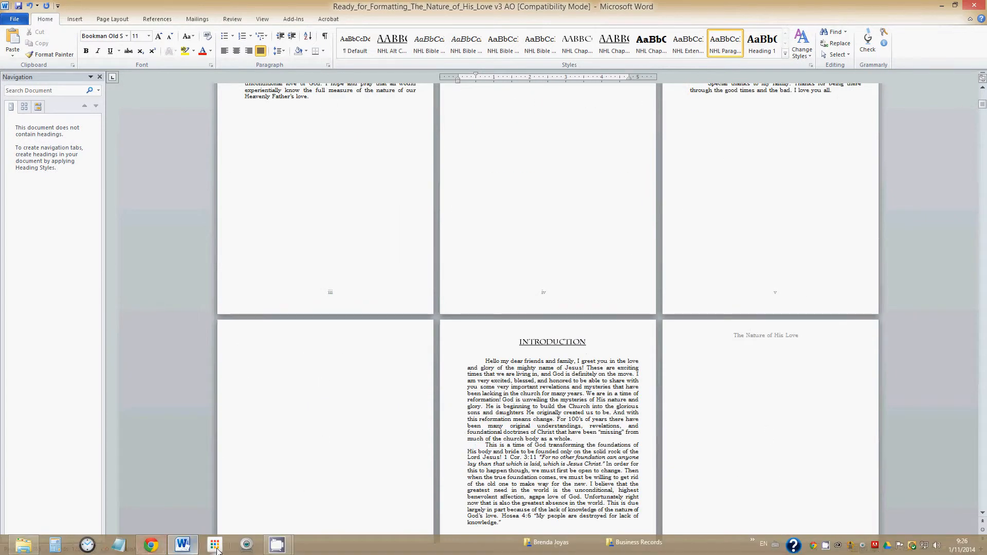
{"action": "mouse_move", "coordinate": [245, 550]}
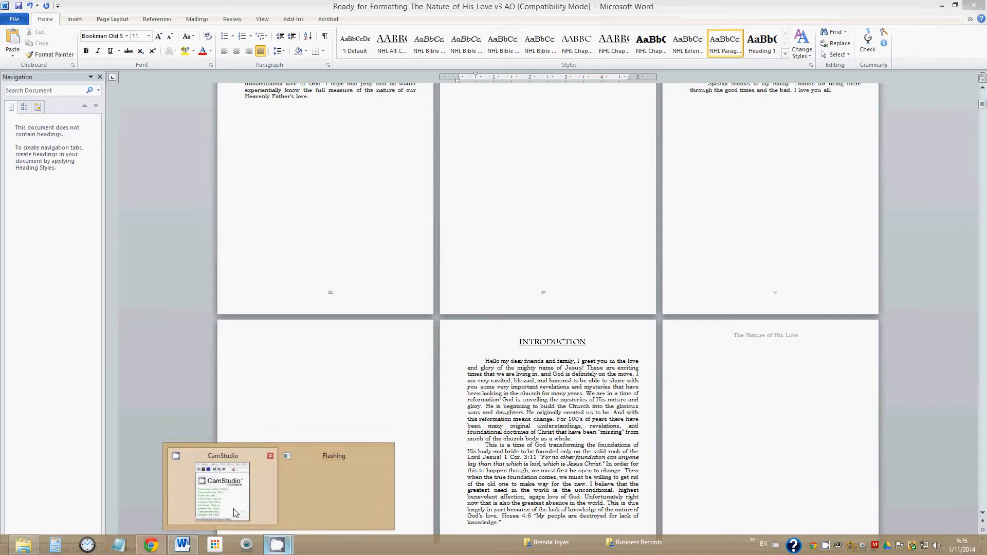
{"action": "left_click", "coordinate": [226, 491]}
- Move the copyright page text down by adding five blank lines above "The Nature of His Love, 1st Revised Edition"
{"action": "scroll", "coordinate": [202, 331], "scroll_direction": "up", "scroll_amount": 10}
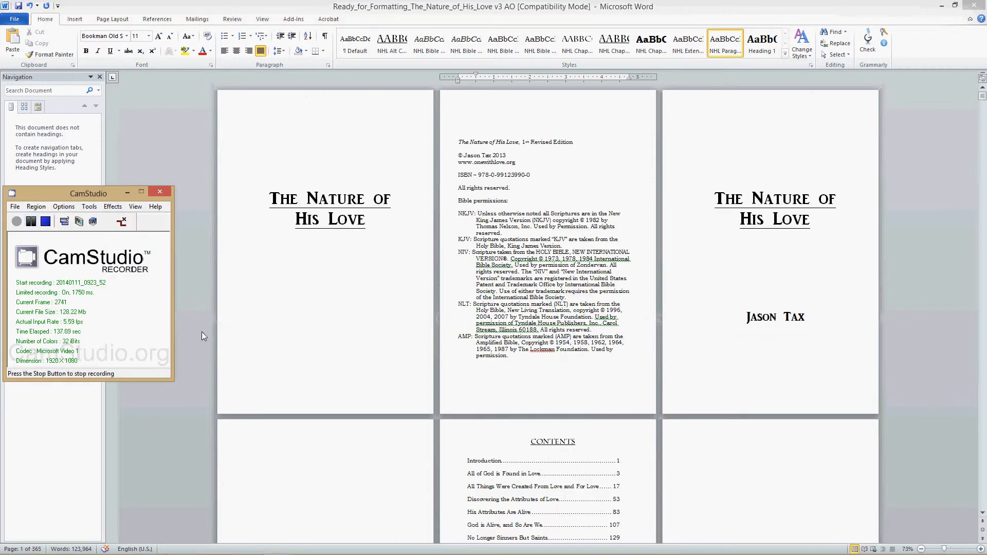
{"action": "left_click", "coordinate": [470, 283]}
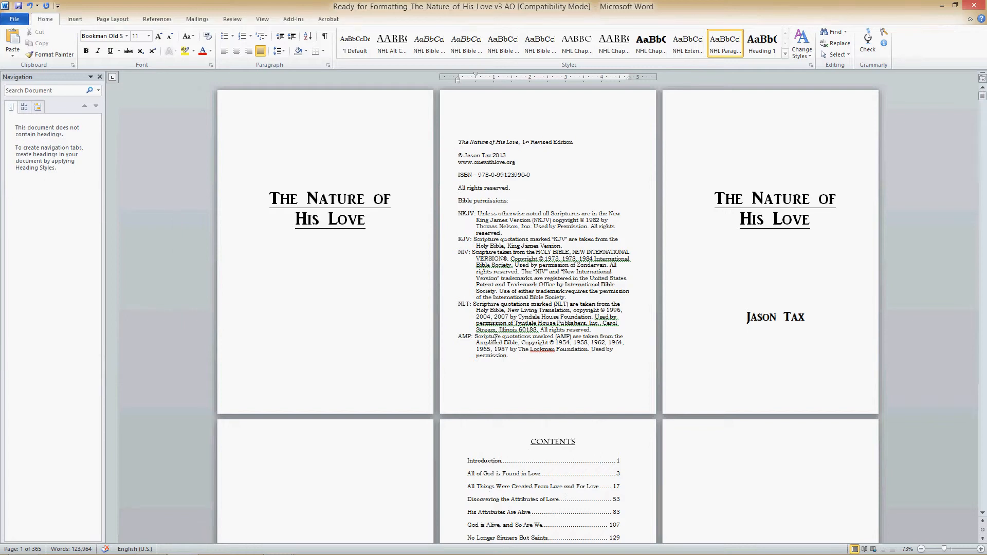
{"action": "left_click", "coordinate": [459, 142]}
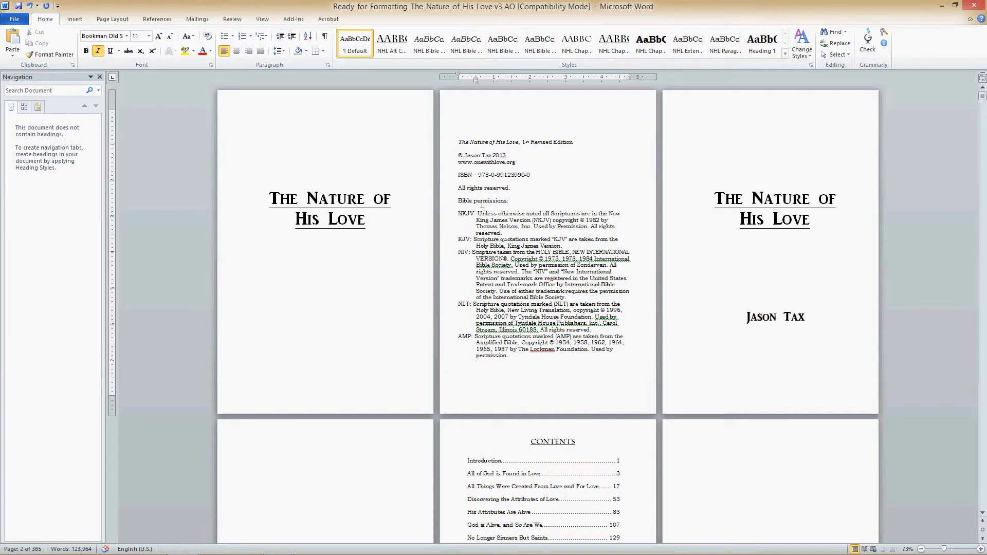
{"action": "key", "text": "Return"}
{"action": "key", "text": "Return"}
{"action": "key", "text": "Return"}
{"action": "key", "text": "Return"}
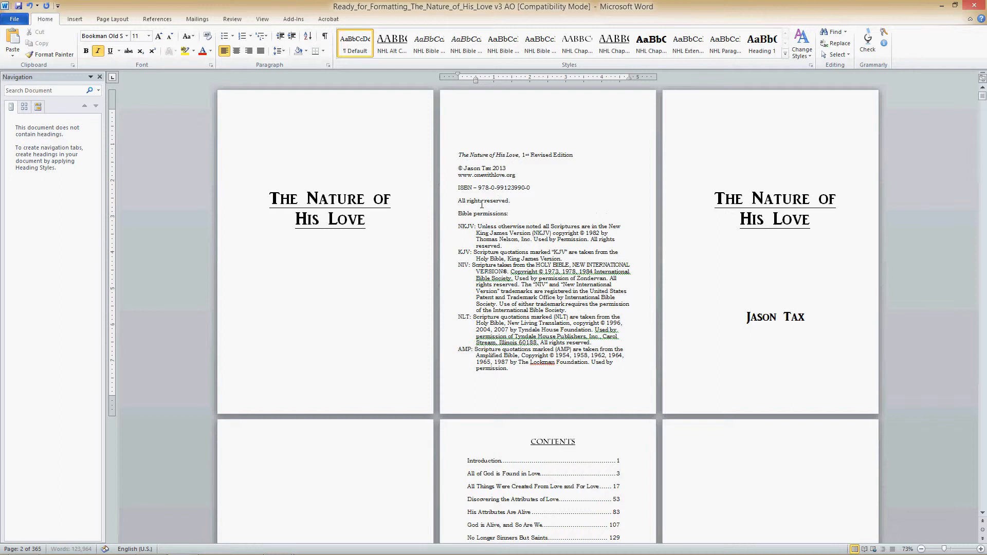
{"action": "key", "text": "Return"}
{"action": "key", "text": "Return"}
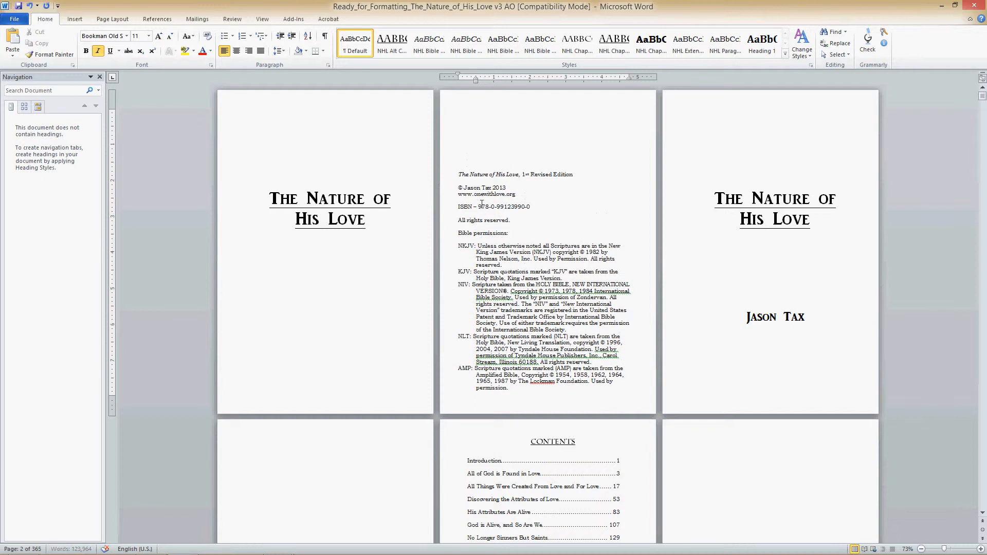
{"action": "key", "text": "BackSpace"}
- Set the spacing before the title "The Nature of His Love" on the first page to 190 pt
{"action": "left_click_drag", "start_coordinate": [365, 224], "coordinate": [270, 109]}
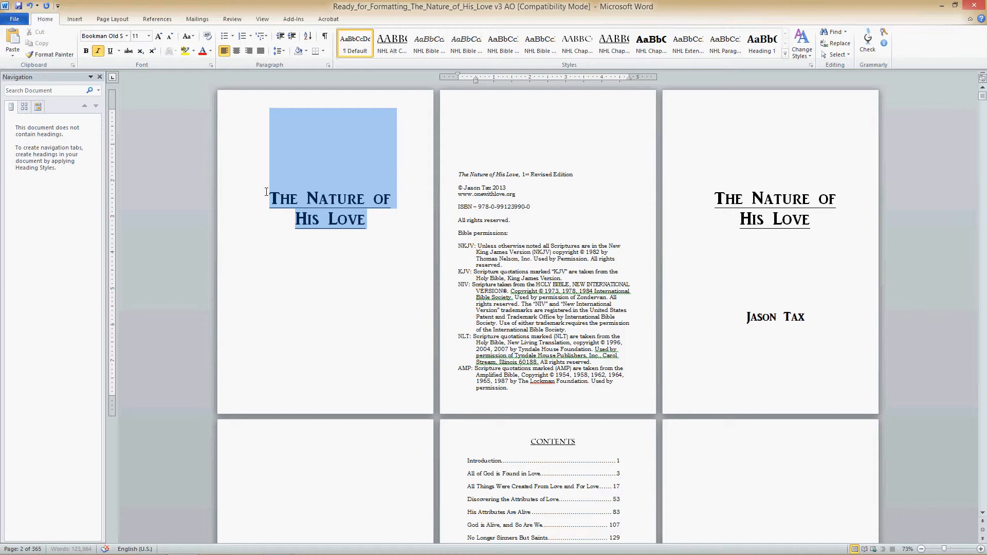
{"action": "right_click", "coordinate": [324, 191]}
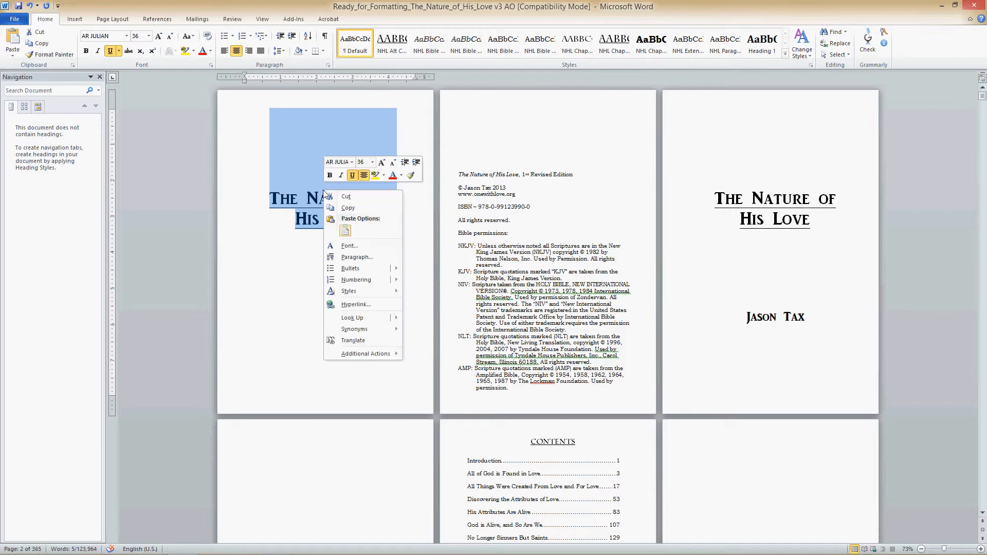
{"action": "left_click", "coordinate": [108, 20]}
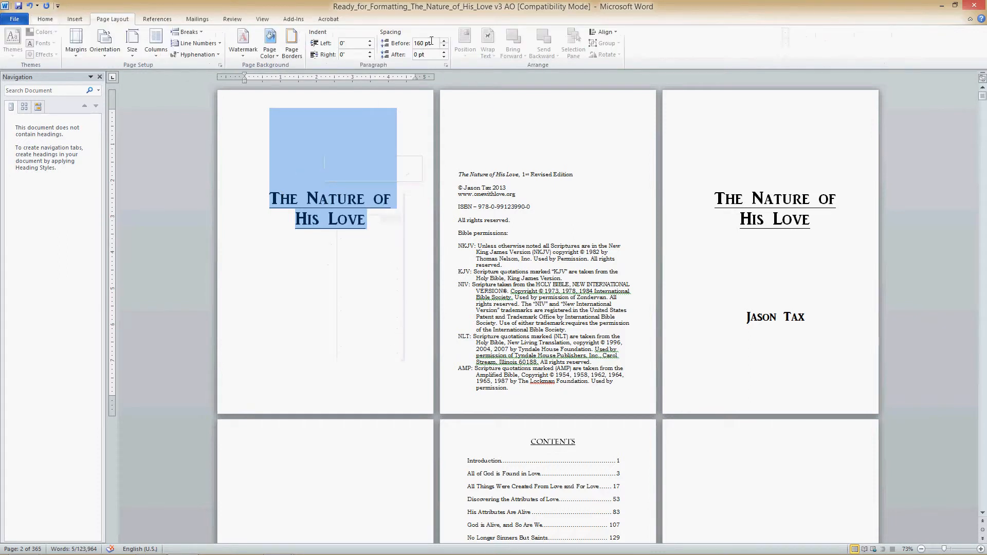
{"action": "left_click_drag", "start_coordinate": [410, 44], "coordinate": [423, 45]}
{"action": "type", "text": "190"}
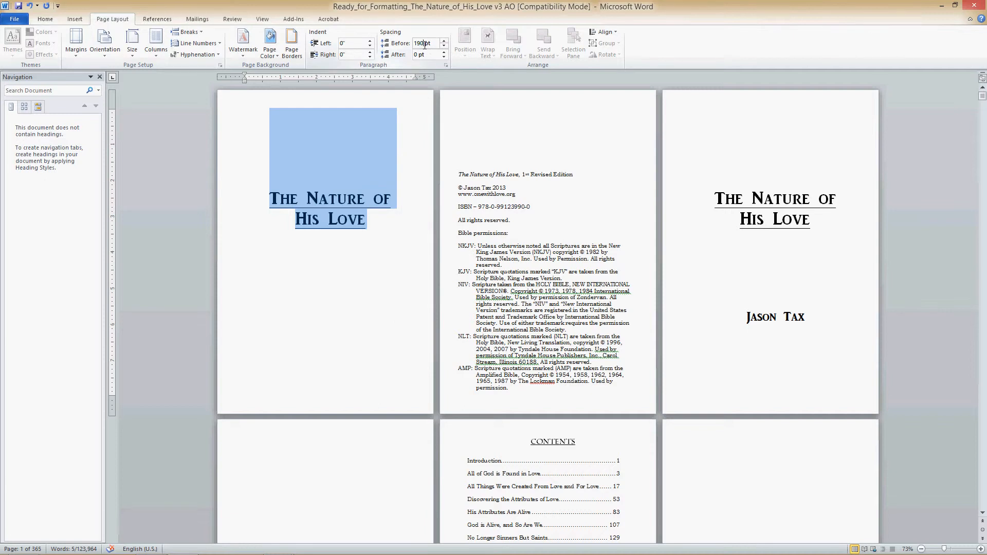
{"action": "key", "text": "Return"}
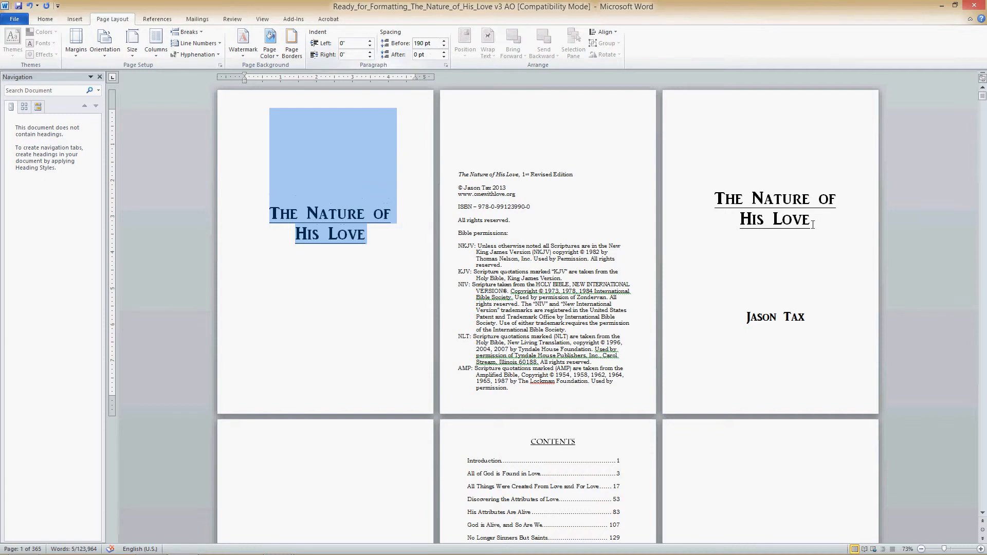
- Set the spacing before the book title on the third page, above the author's name, to 190 pt
{"action": "left_click_drag", "start_coordinate": [812, 225], "coordinate": [701, 183]}
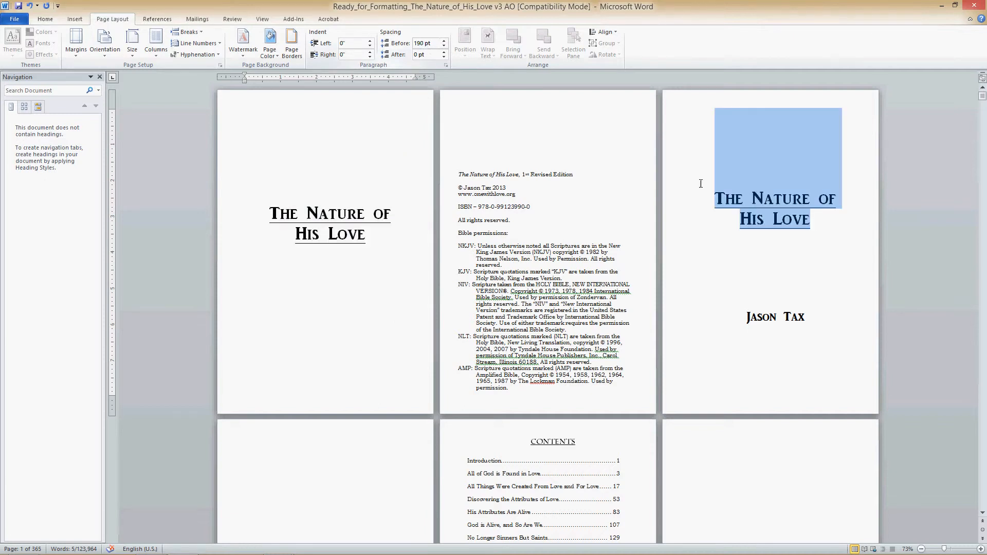
{"action": "double_click", "coordinate": [422, 43]}
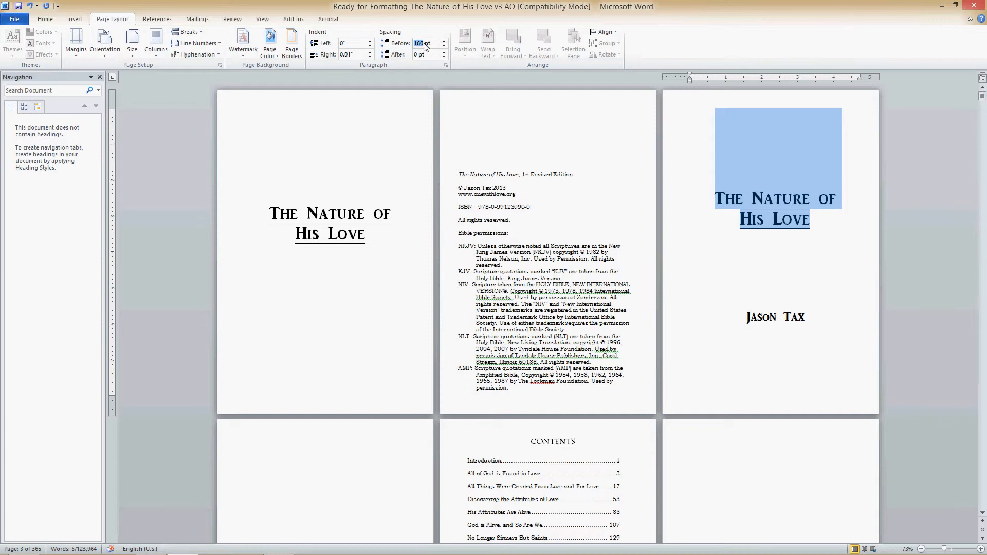
{"action": "type", "text": "190"}
{"action": "key", "text": "Return"}
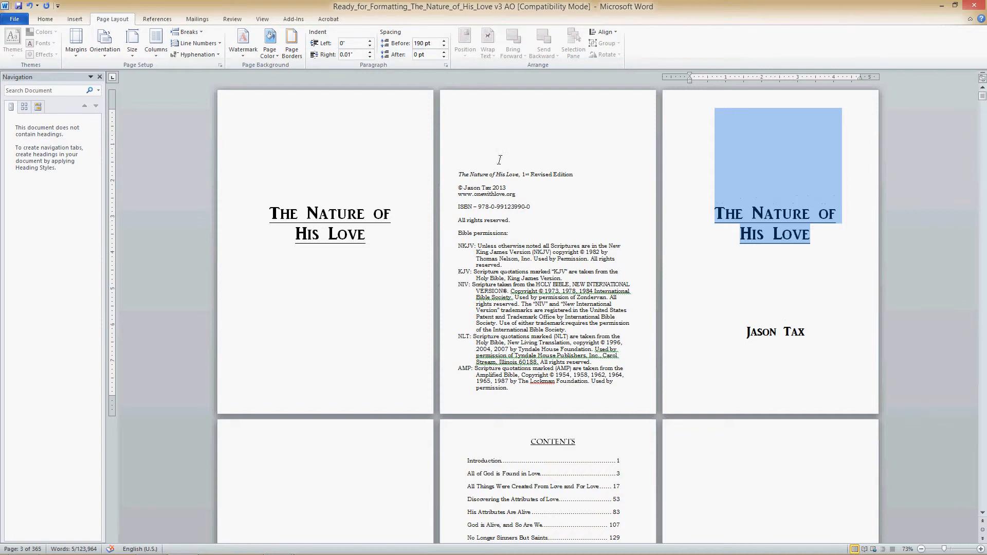
{"action": "left_click", "coordinate": [499, 160]}
- Remove the break before "Instantly I began going into an encounter" in Chapter 1 and reapply the NHL paragraph style to that paragraph
{"action": "scroll", "coordinate": [505, 363], "scroll_direction": "down", "scroll_amount": 10}
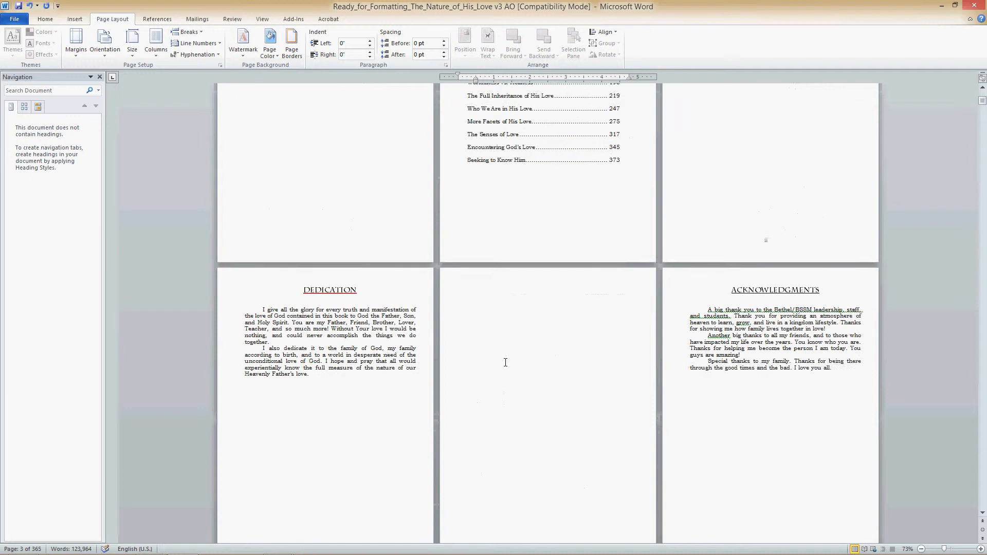
{"action": "scroll", "coordinate": [505, 362], "scroll_direction": "down", "scroll_amount": 10}
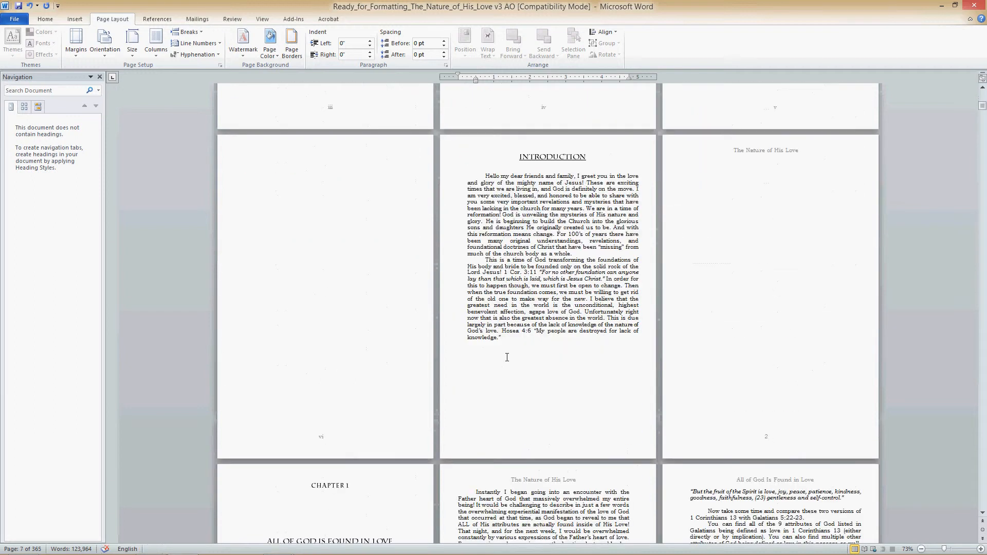
{"action": "scroll", "coordinate": [513, 344], "scroll_direction": "down", "scroll_amount": 5}
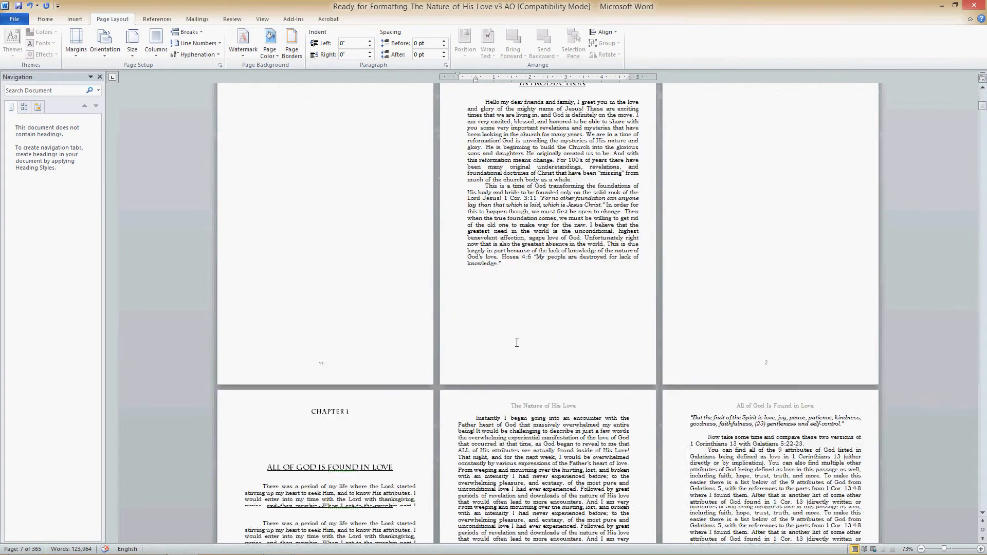
{"action": "scroll", "coordinate": [520, 334], "scroll_direction": "down", "scroll_amount": 1}
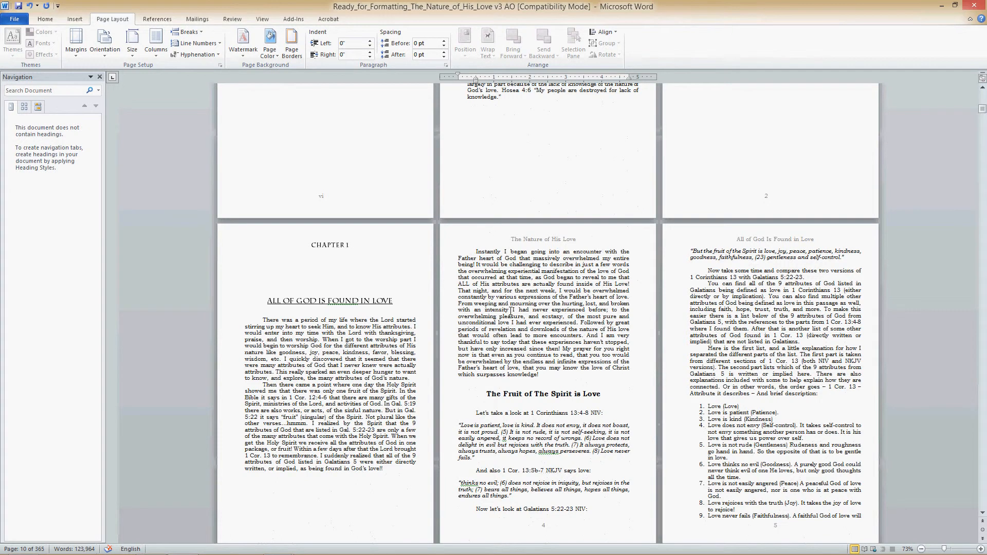
{"action": "scroll", "coordinate": [512, 310], "scroll_direction": "down", "scroll_amount": 3}
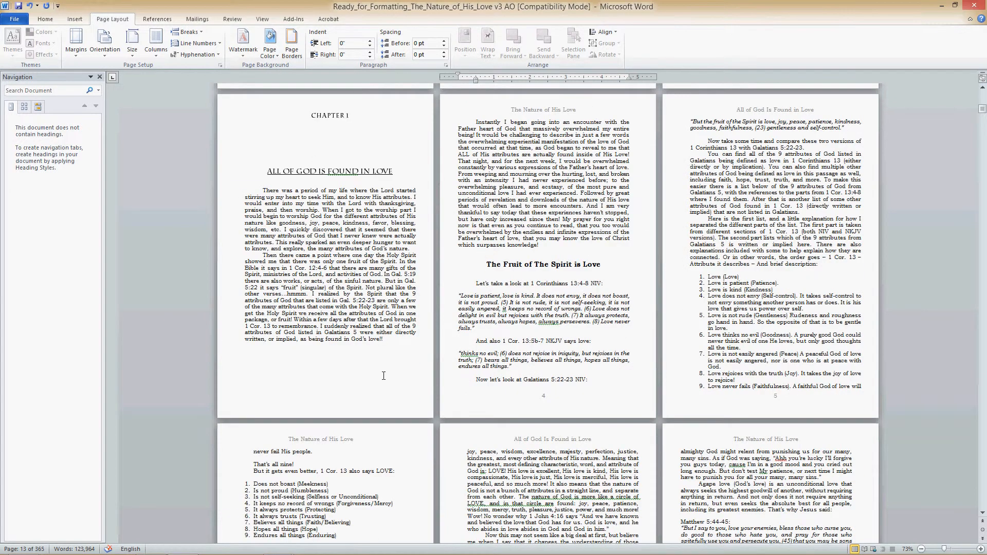
{"action": "left_click", "coordinate": [467, 124]}
{"action": "key", "text": "BackSpace"}
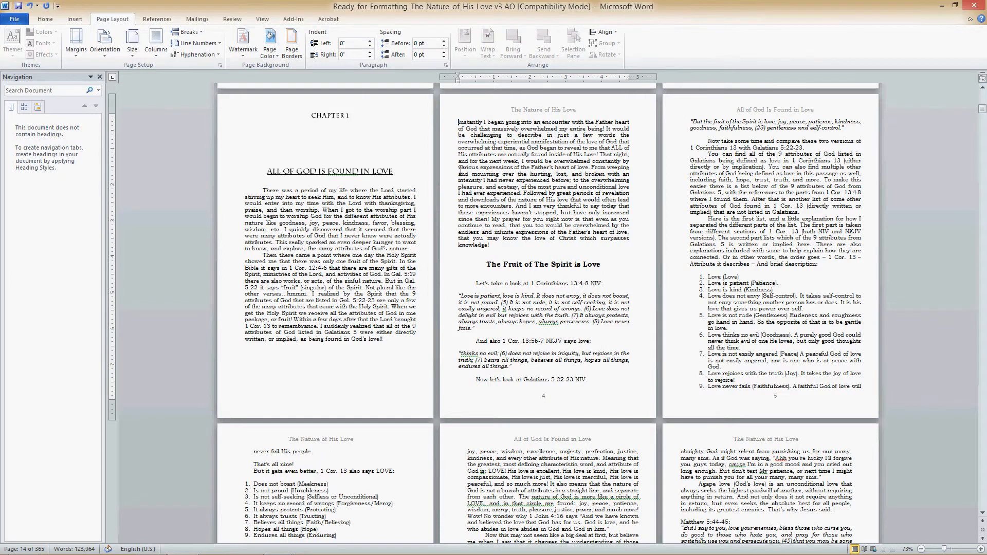
{"action": "key", "text": "BackSpace"}
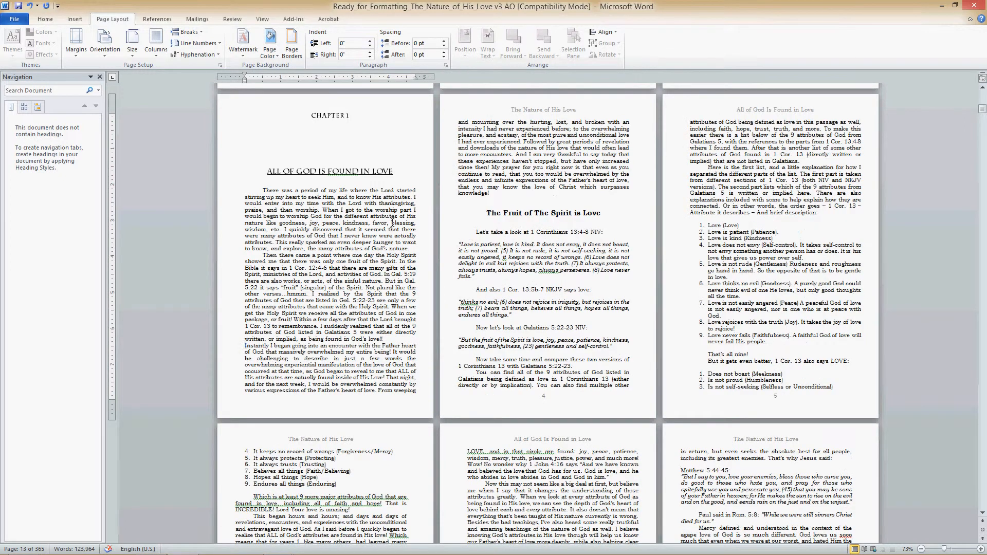
{"action": "left_click", "coordinate": [50, 21]}
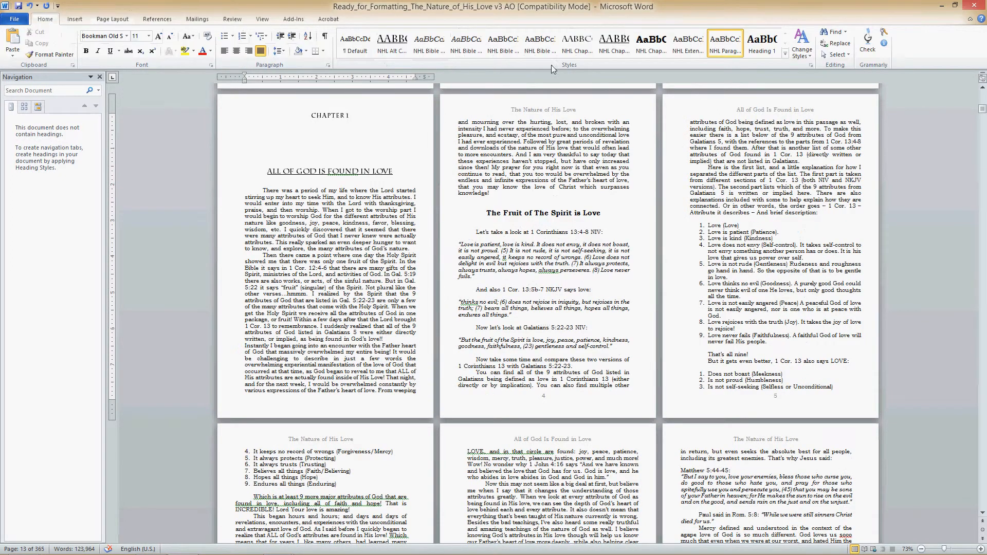
{"action": "left_click", "coordinate": [730, 46]}
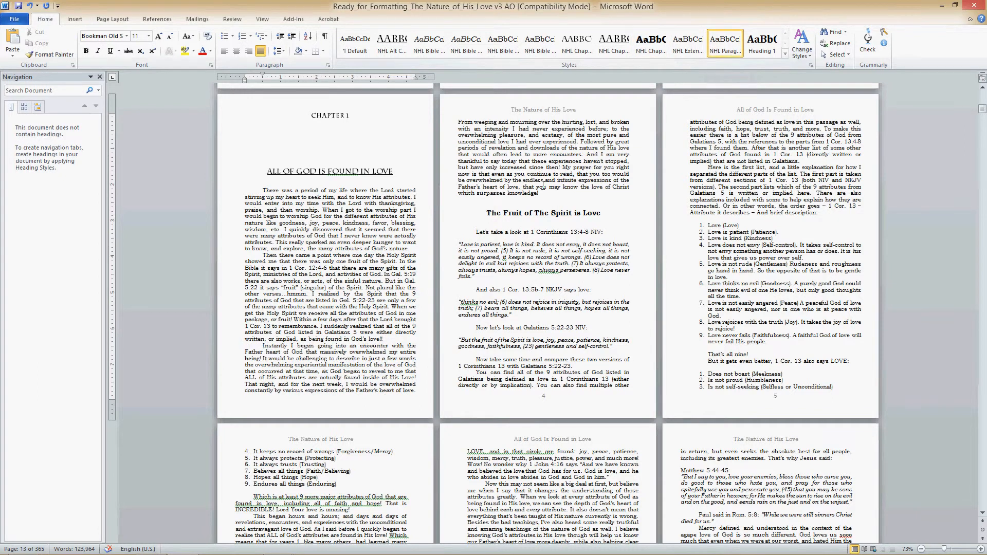
- Examine how the introduction, its blank facing pages and the first Chapter 1 pages are laid out
{"action": "scroll", "coordinate": [361, 269], "scroll_direction": "up", "scroll_amount": 5}
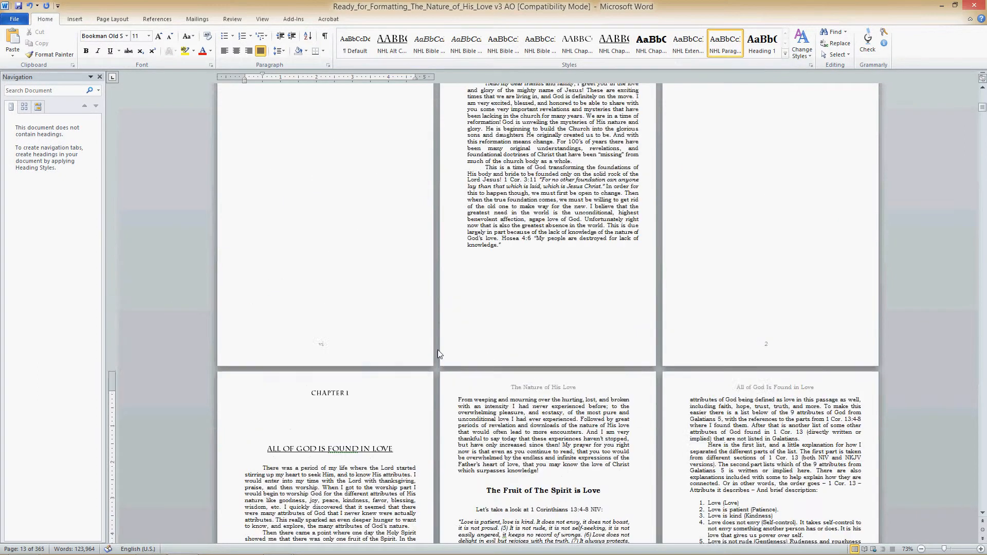
{"action": "scroll", "coordinate": [338, 458], "scroll_direction": "down", "scroll_amount": 4}
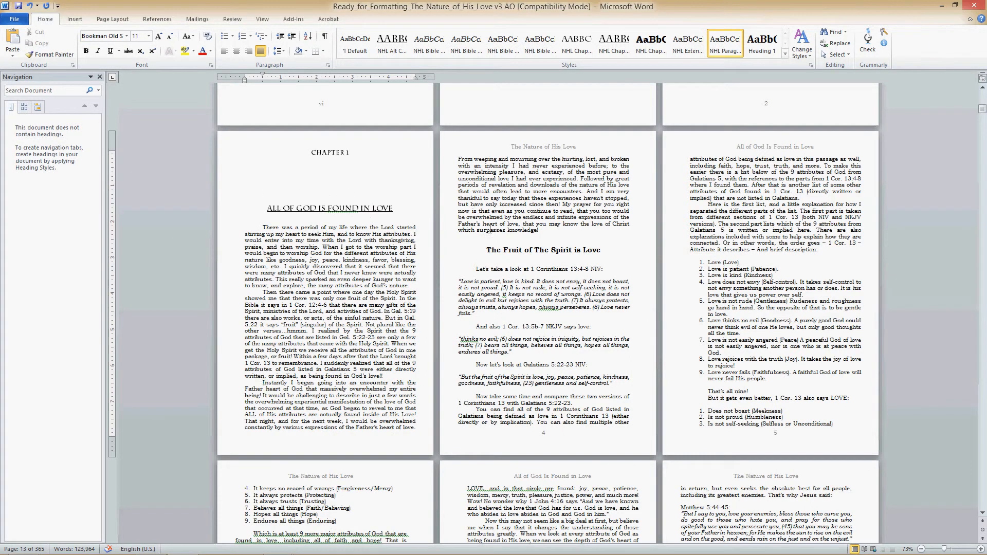
{"action": "scroll", "coordinate": [507, 220], "scroll_direction": "up", "scroll_amount": 2}
{"action": "scroll", "coordinate": [566, 237], "scroll_direction": "up", "scroll_amount": 3}
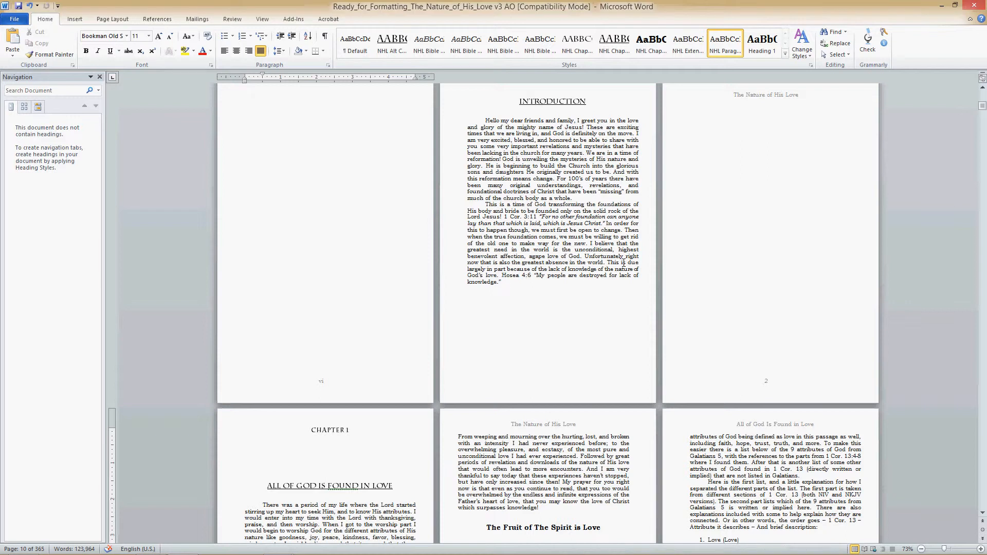
{"action": "scroll", "coordinate": [557, 462], "scroll_direction": "down", "scroll_amount": 4}
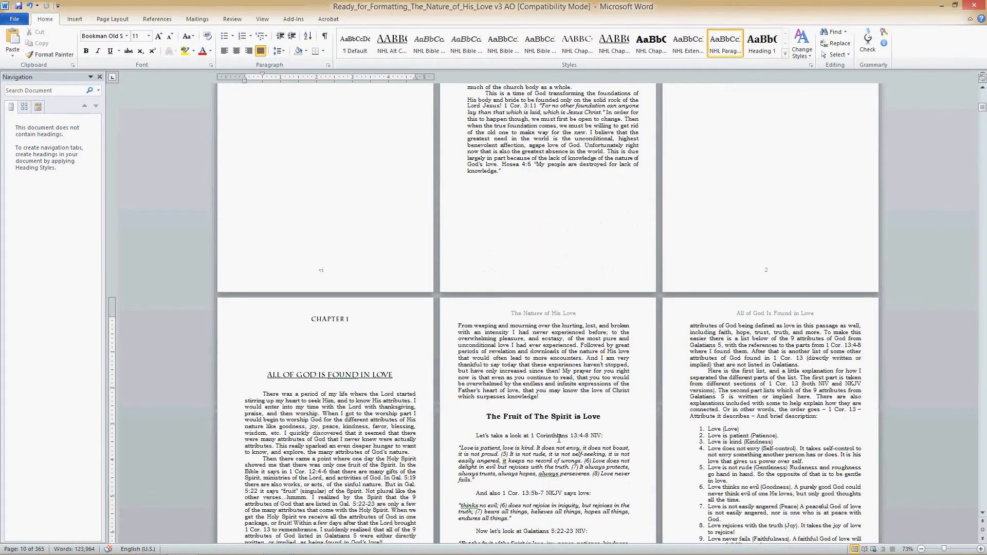
{"action": "scroll", "coordinate": [552, 442], "scroll_direction": "down", "scroll_amount": 3}
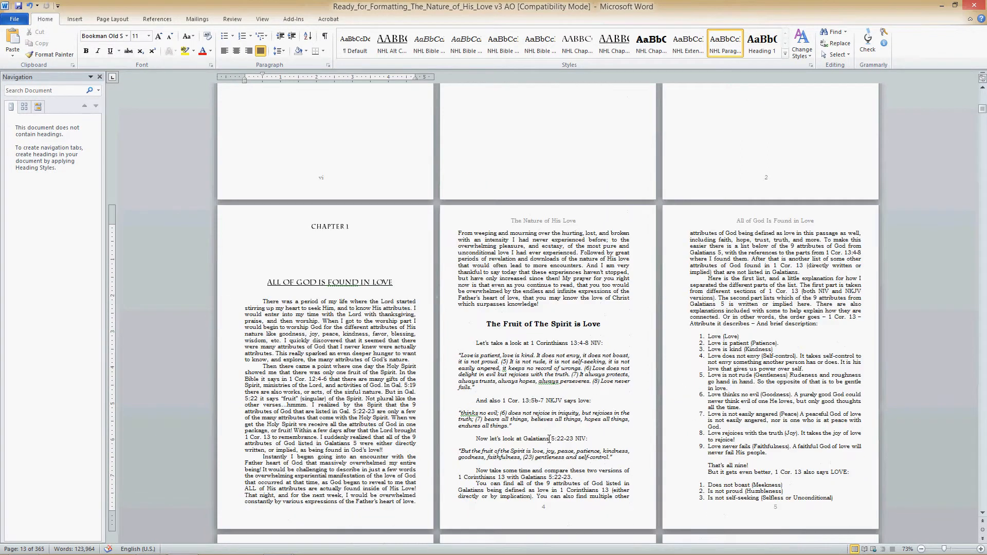
{"action": "scroll", "coordinate": [550, 439], "scroll_direction": "down", "scroll_amount": 5}
{"action": "scroll", "coordinate": [460, 342], "scroll_direction": "down", "scroll_amount": 9}
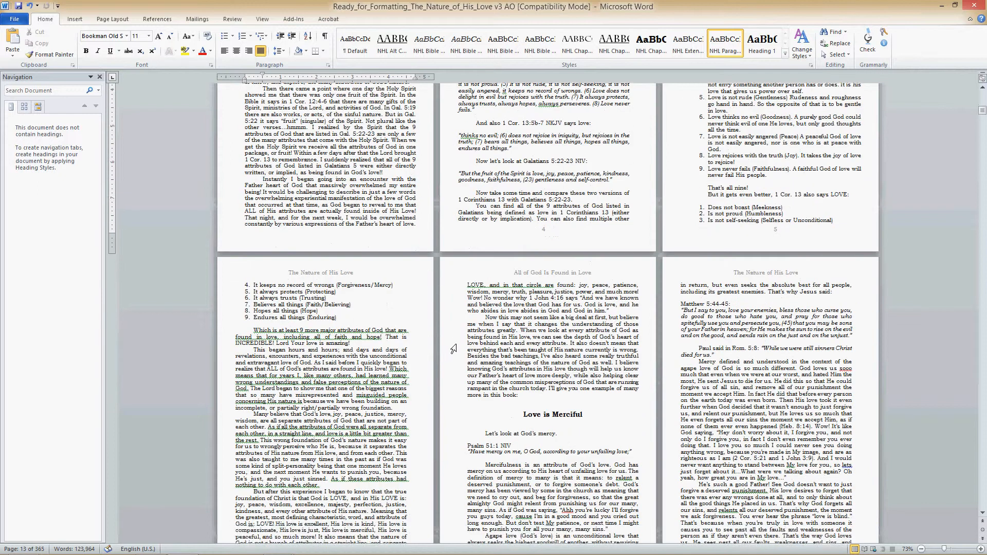
- Remove the break before "1 Cor. 8:1:" on page 13 and apply the NHL Bible Ref style to that line
{"action": "scroll", "coordinate": [667, 346], "scroll_direction": "down", "scroll_amount": 8}
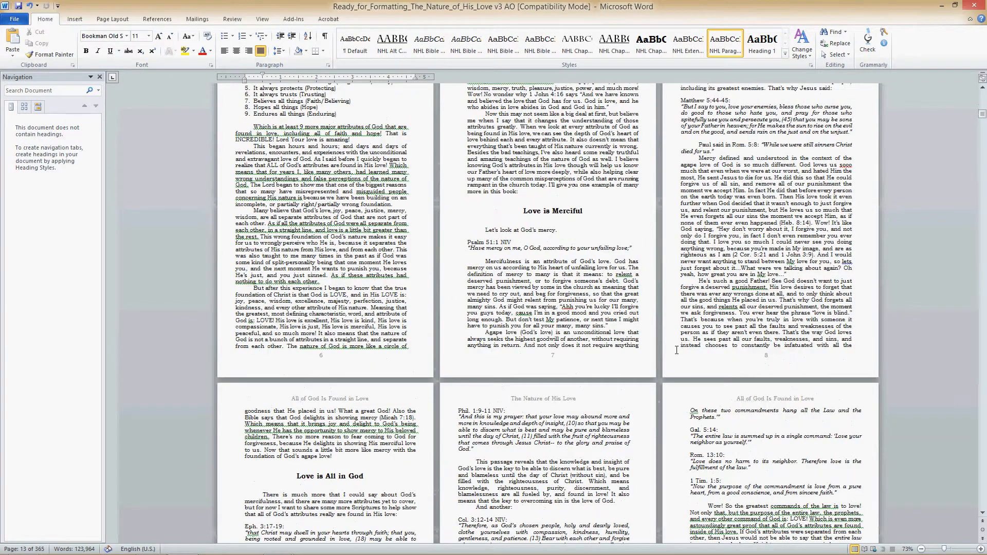
{"action": "scroll", "coordinate": [405, 412], "scroll_direction": "down", "scroll_amount": 4}
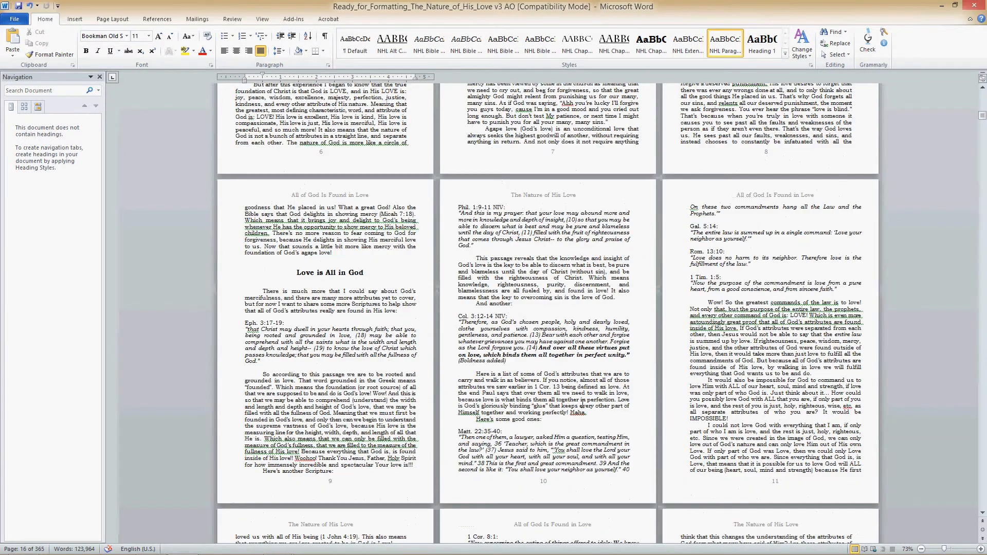
{"action": "scroll", "coordinate": [583, 400], "scroll_direction": "down", "scroll_amount": 11}
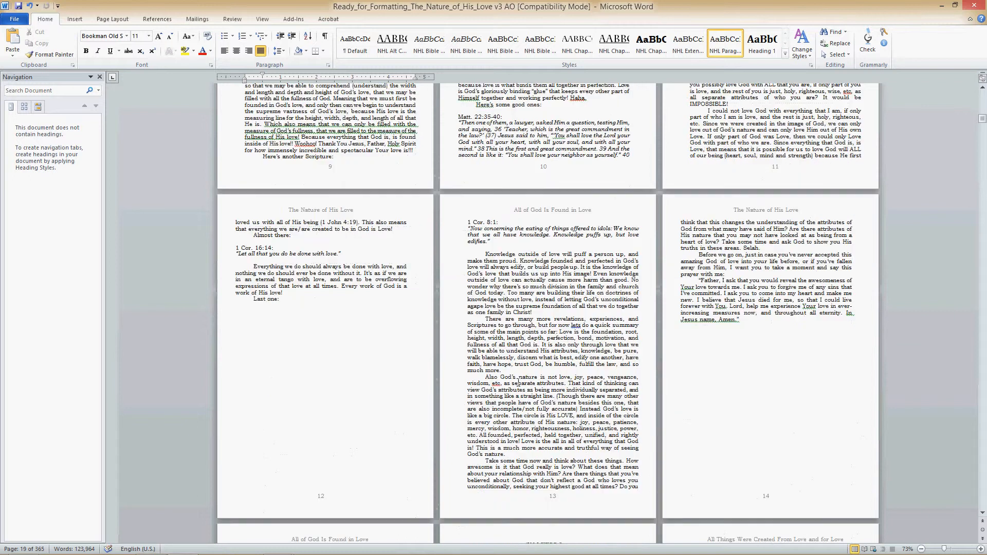
{"action": "left_click", "coordinate": [466, 222]}
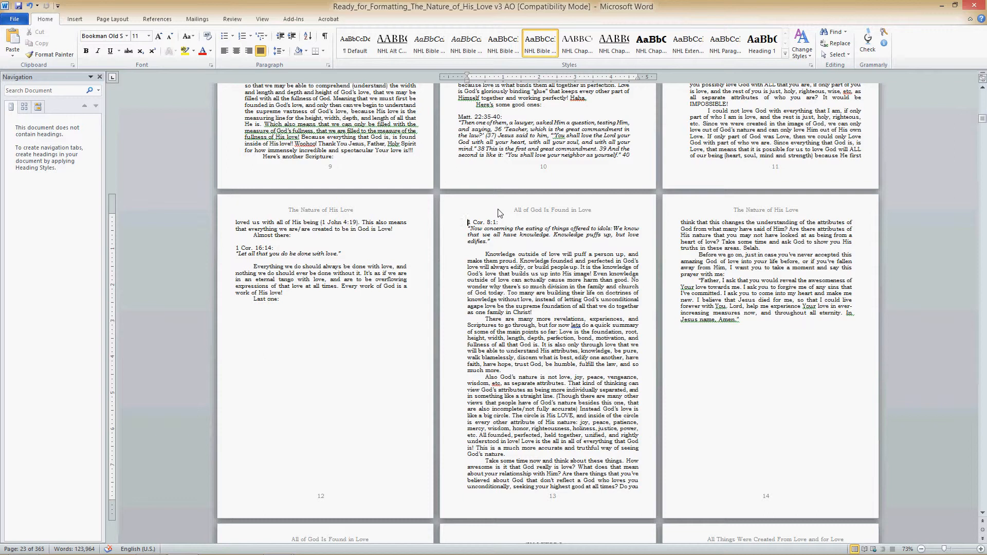
{"action": "key", "text": "BackSpace"}
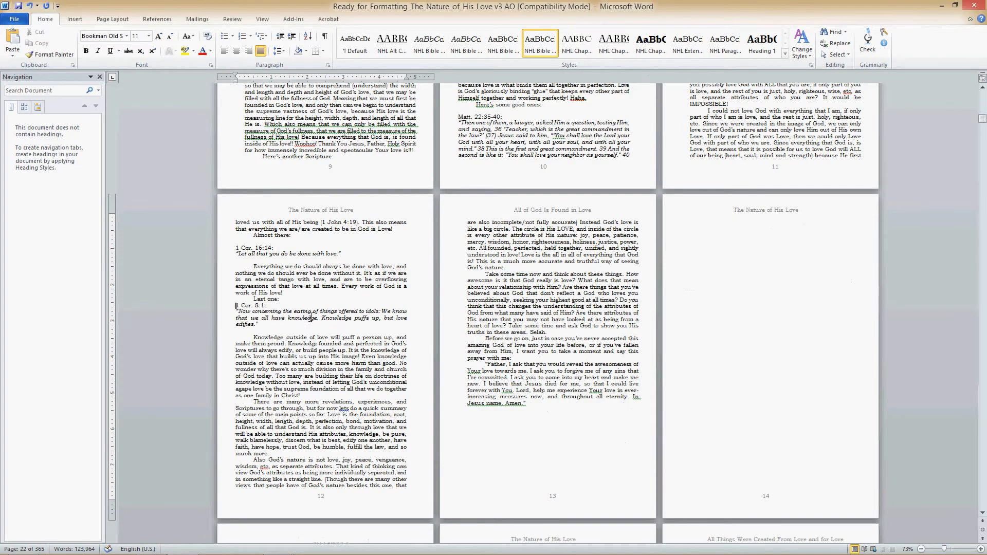
{"action": "left_click", "coordinate": [501, 51]}
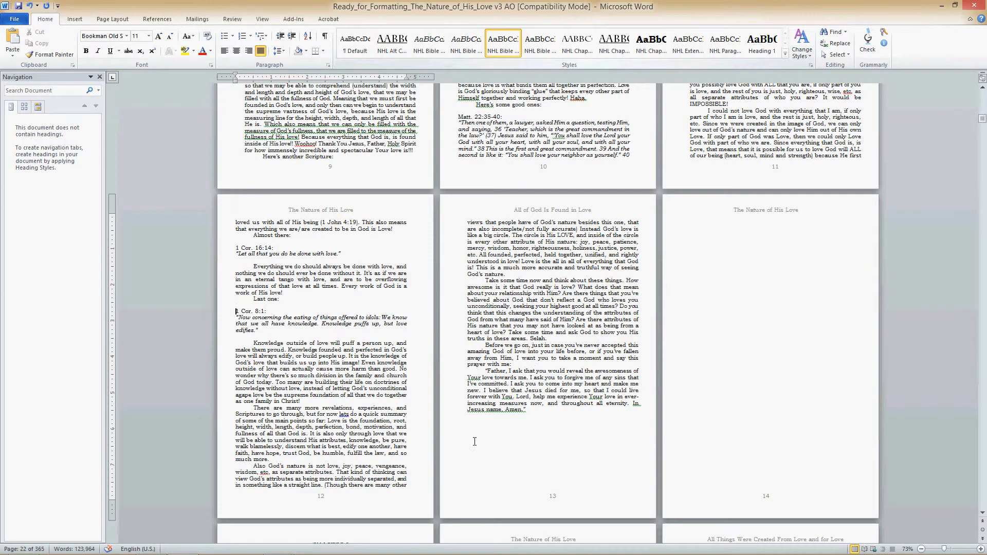
- Remove the break before the Chapter 2 heading "All Things are From, Through, In, and To His Love" and reapply its centred NHL heading style
{"action": "scroll", "coordinate": [474, 430], "scroll_direction": "down", "scroll_amount": 6}
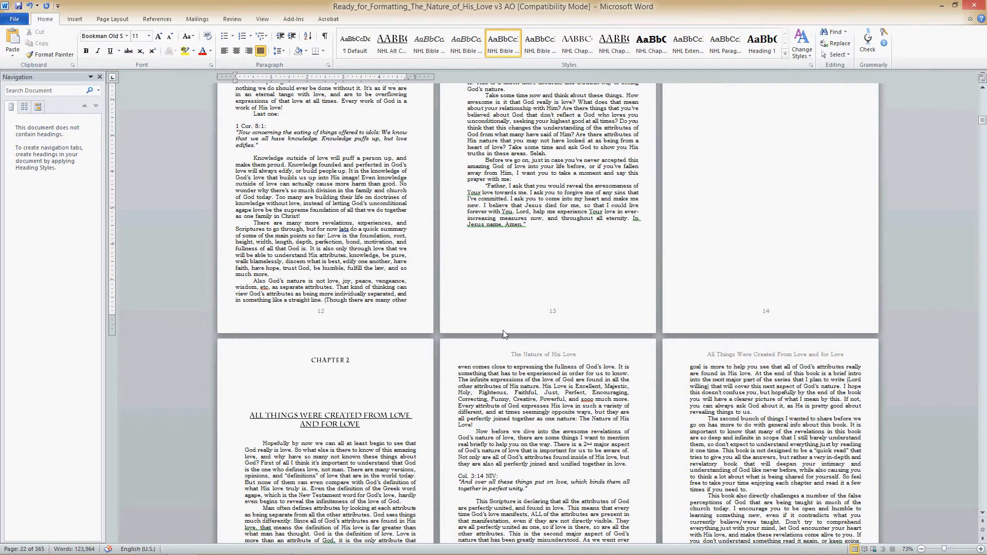
{"action": "scroll", "coordinate": [354, 354], "scroll_direction": "down", "scroll_amount": 7}
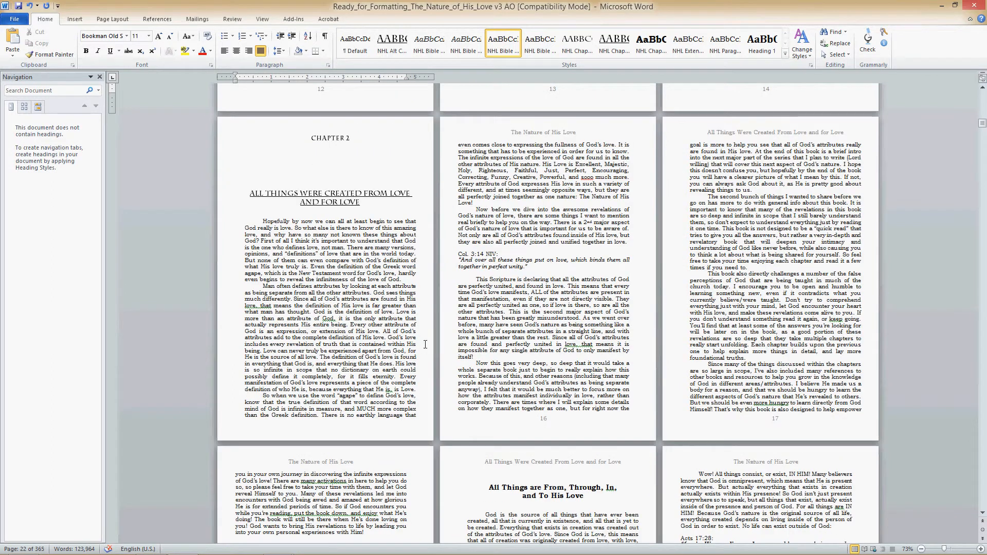
{"action": "scroll", "coordinate": [692, 338], "scroll_direction": "down", "scroll_amount": 9}
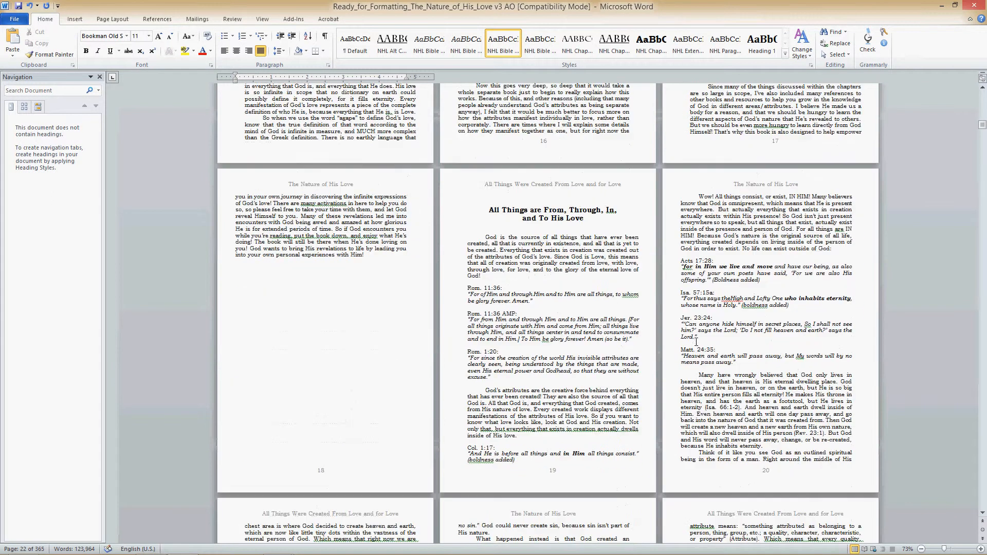
{"action": "left_click", "coordinate": [488, 210]}
{"action": "key", "text": "ctrl+l"}
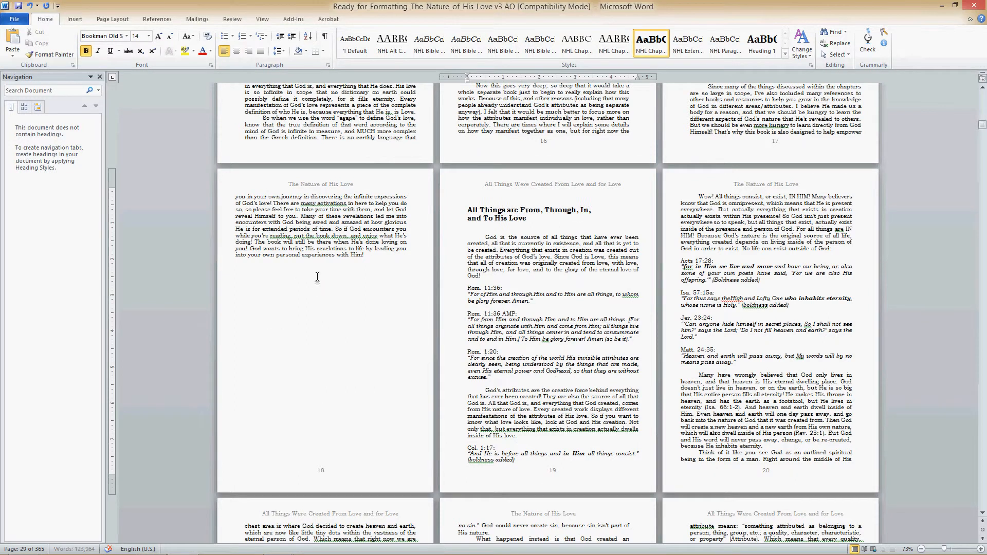
{"action": "key", "text": "BackSpace"}
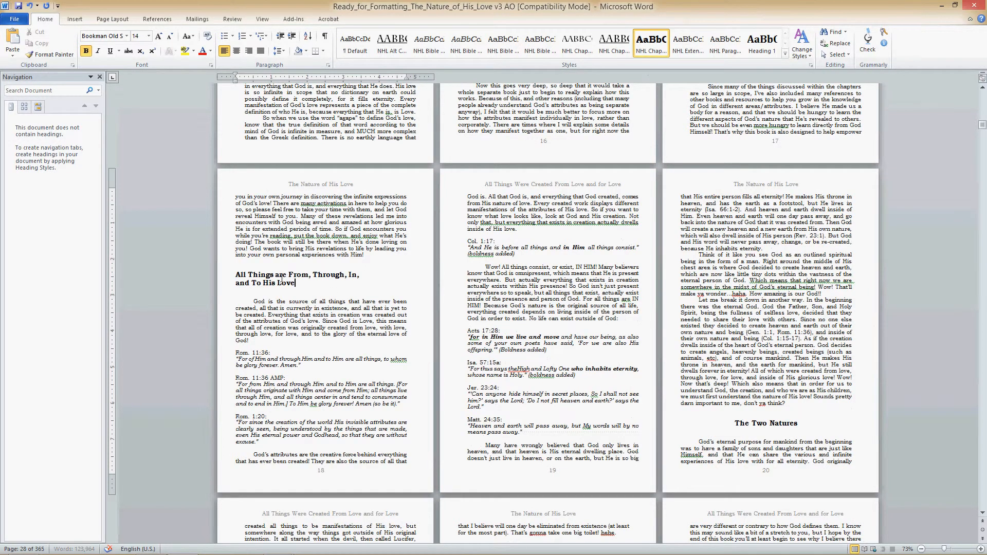
{"action": "triple_click", "coordinate": [282, 279]}
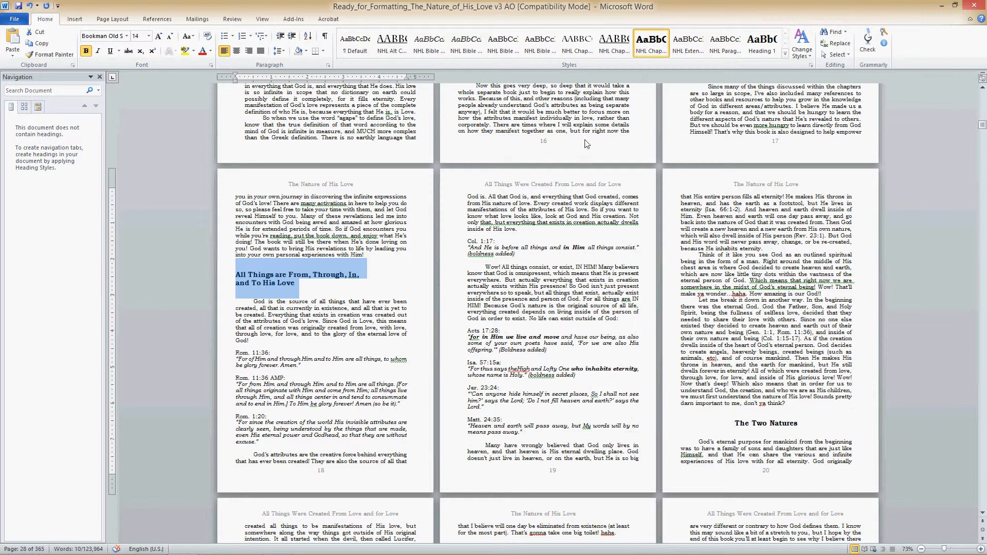
{"action": "left_click", "coordinate": [653, 52]}
{"action": "left_click", "coordinate": [307, 351]}
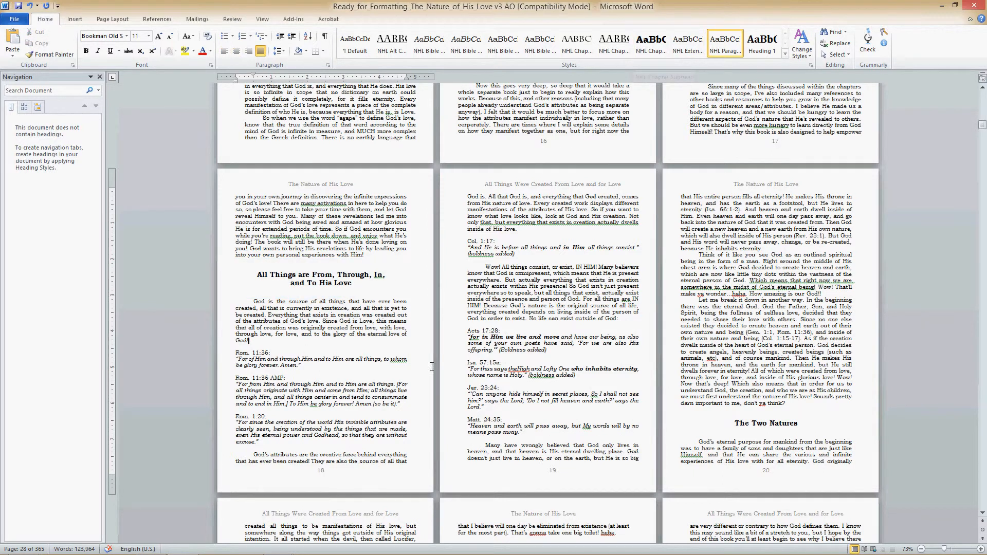
- Insert a page break before the heading "Everything God Does Comes From His Attributes" at the end of page 23
{"action": "scroll", "coordinate": [462, 379], "scroll_direction": "down", "scroll_amount": 5}
{"action": "scroll", "coordinate": [462, 374], "scroll_direction": "down", "scroll_amount": 19}
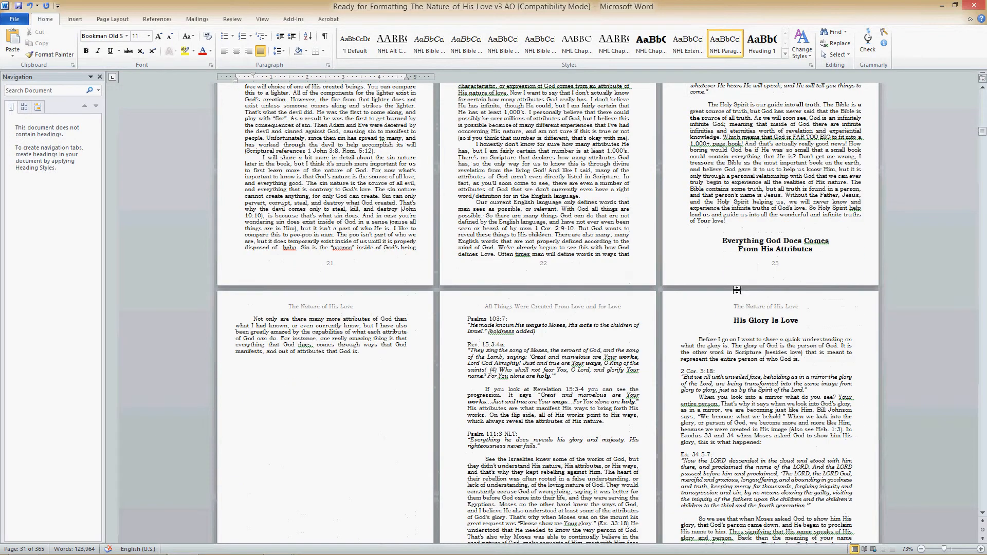
{"action": "left_click", "coordinate": [723, 241]}
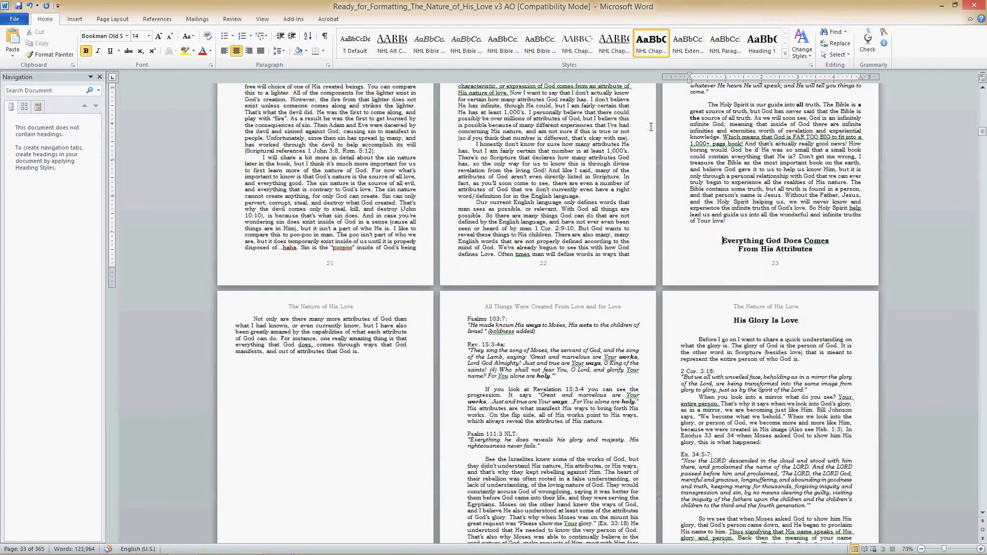
{"action": "left_click", "coordinate": [76, 21]}
{"action": "left_click", "coordinate": [56, 44]}
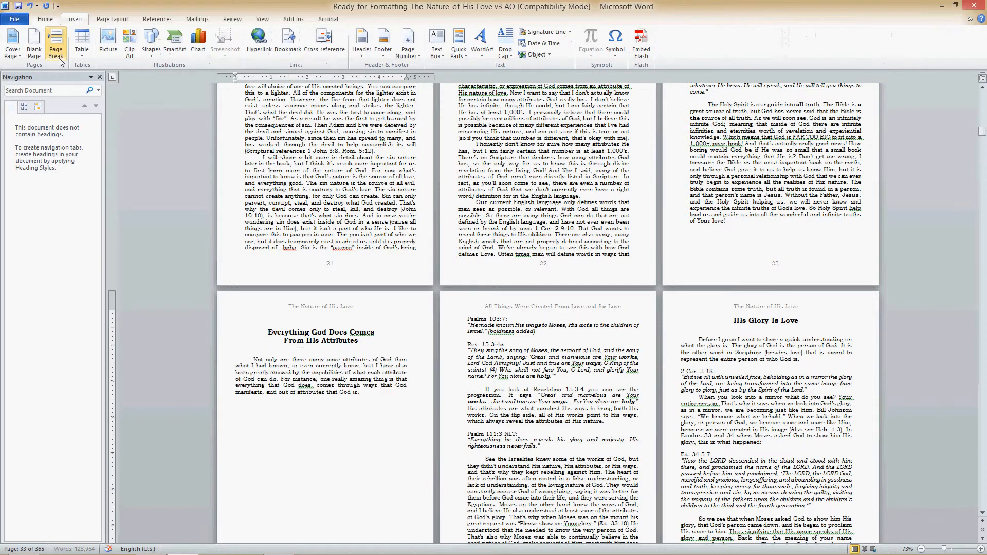
- Remove the break before "Psalms 103:7:" and apply the NHL Bible reference style that has space above to that line
{"action": "scroll", "coordinate": [266, 396], "scroll_direction": "down", "scroll_amount": 3}
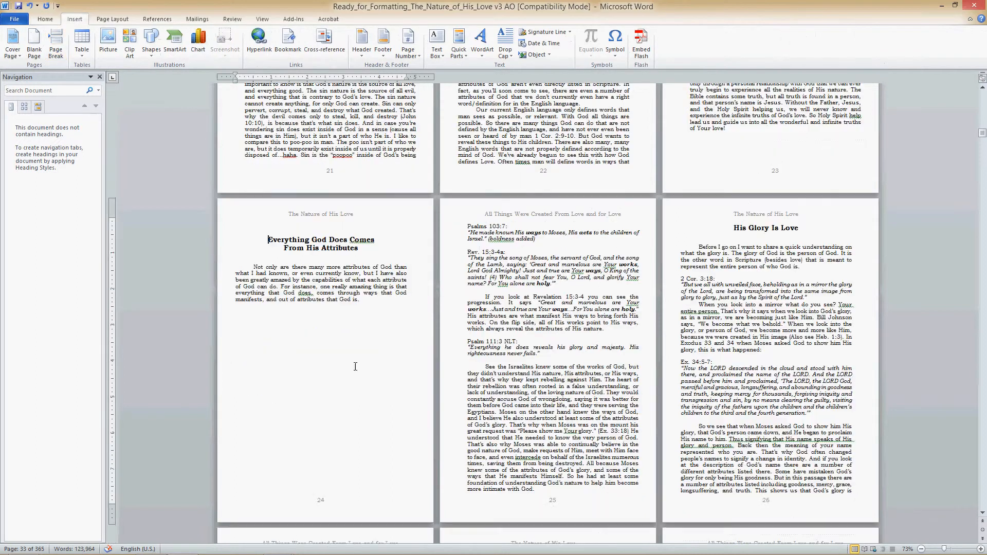
{"action": "left_click", "coordinate": [467, 226]}
{"action": "key", "text": "BackSpace"}
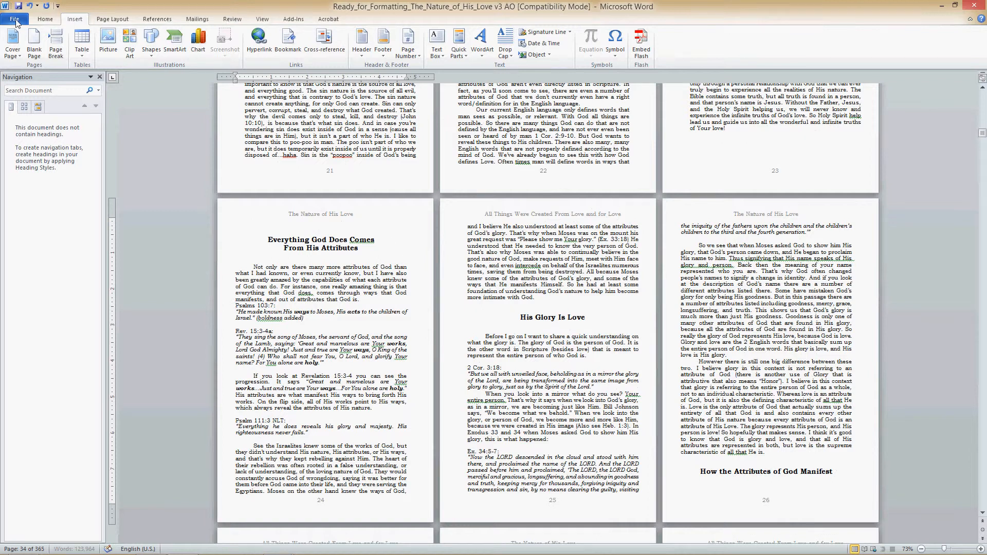
{"action": "key", "text": "alt+h"}
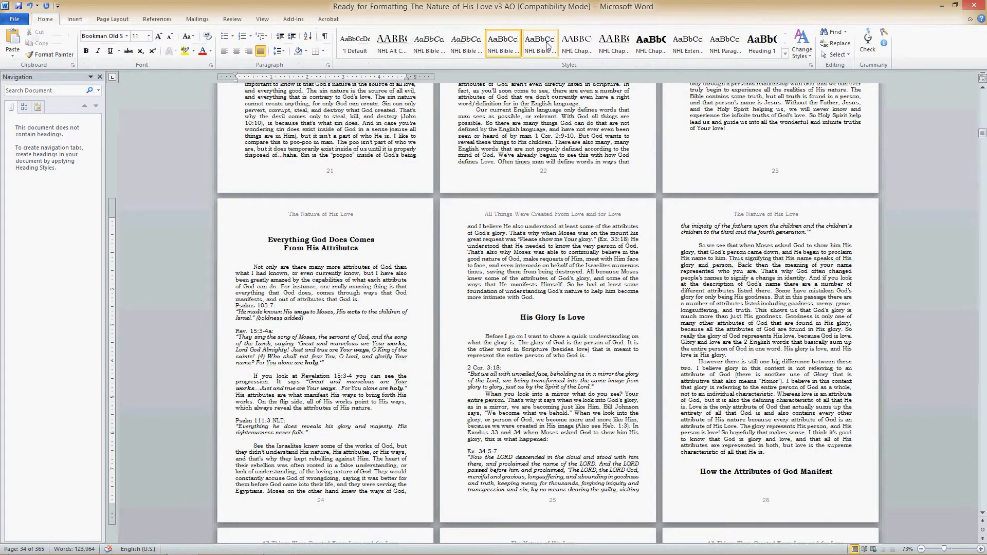
{"action": "left_click", "coordinate": [548, 47]}
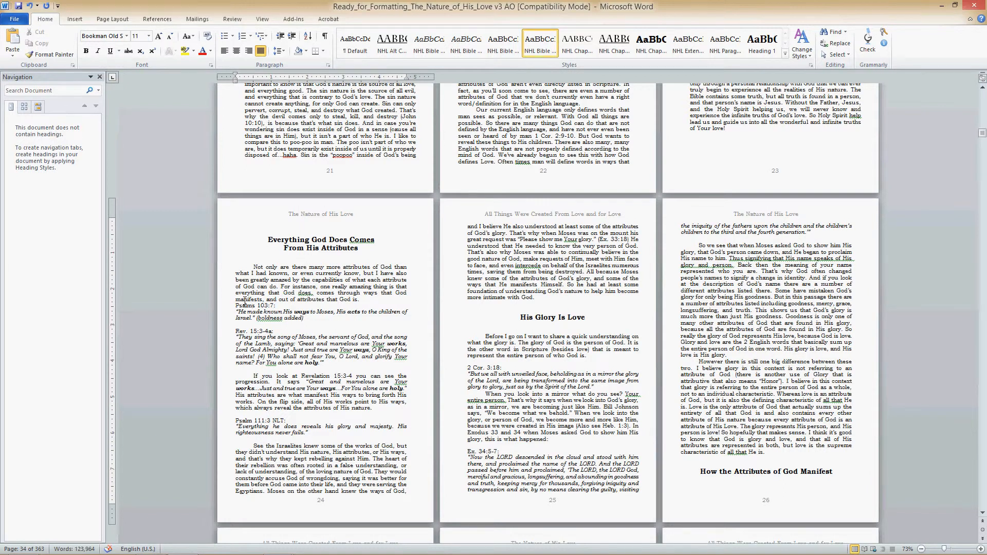
{"action": "left_click_drag", "start_coordinate": [234, 308], "coordinate": [280, 307]}
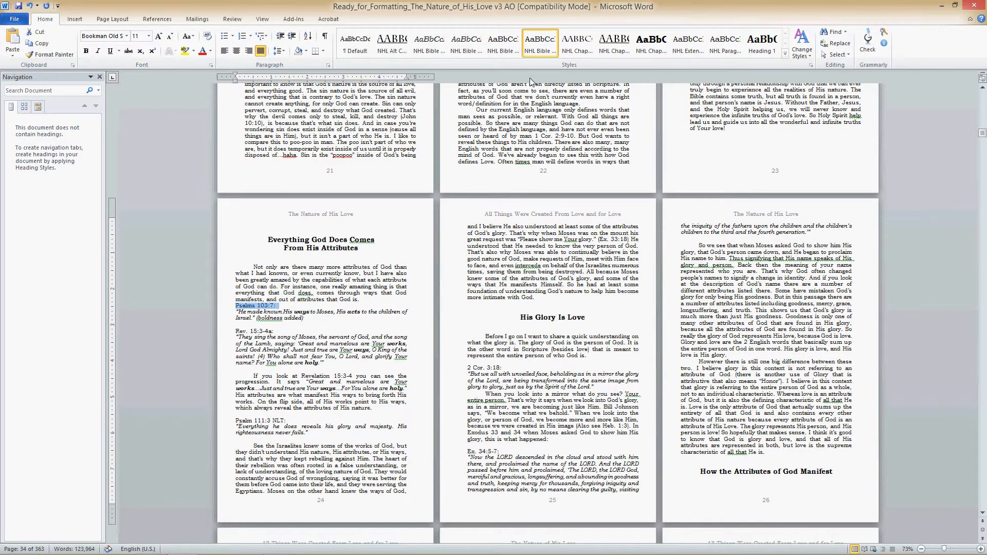
{"action": "left_click", "coordinate": [530, 51]}
{"action": "key", "text": "Down"}
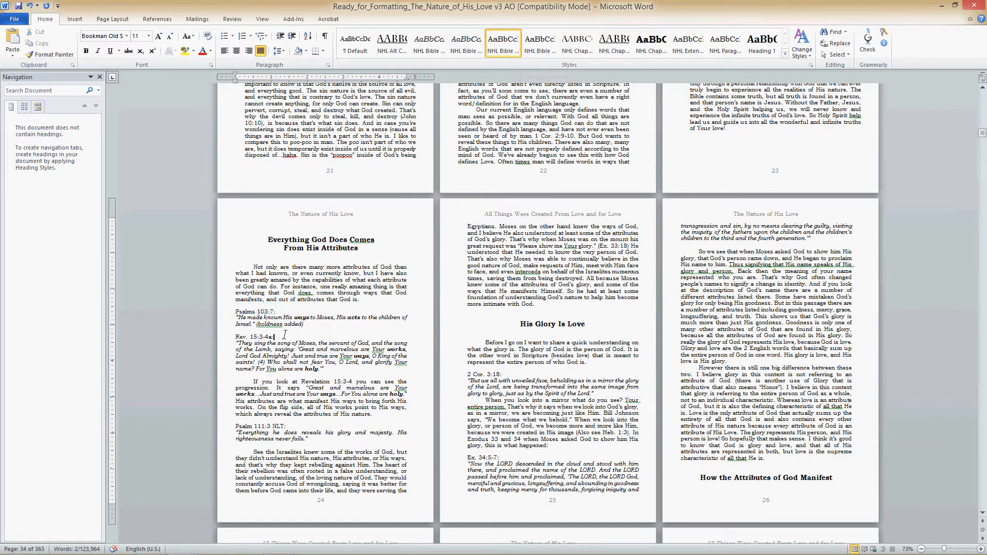
{"action": "left_click", "coordinate": [501, 53]}
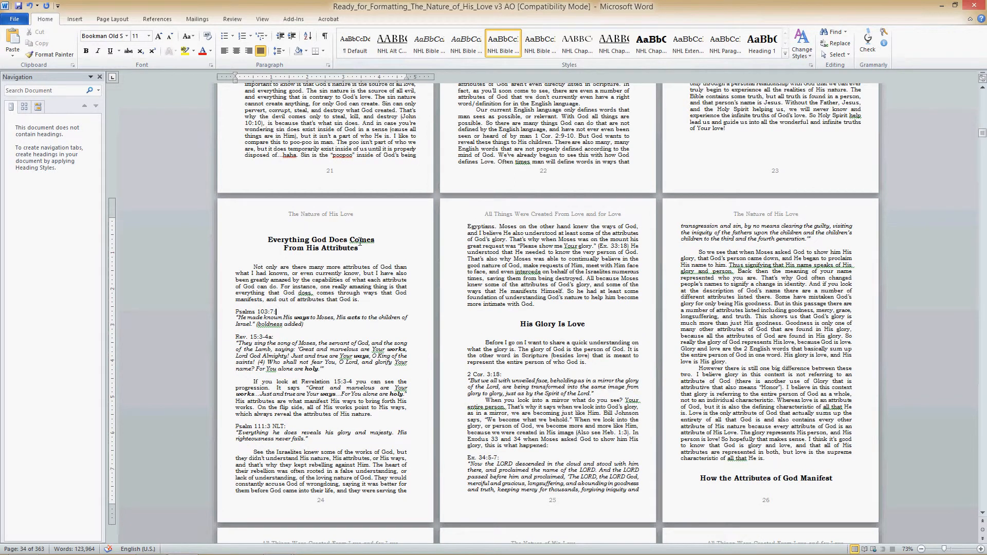
- Set the spacing before the heading "Everything God Does Comes From His Attributes" to 0 pt
{"action": "left_click_drag", "start_coordinate": [368, 251], "coordinate": [255, 236]}
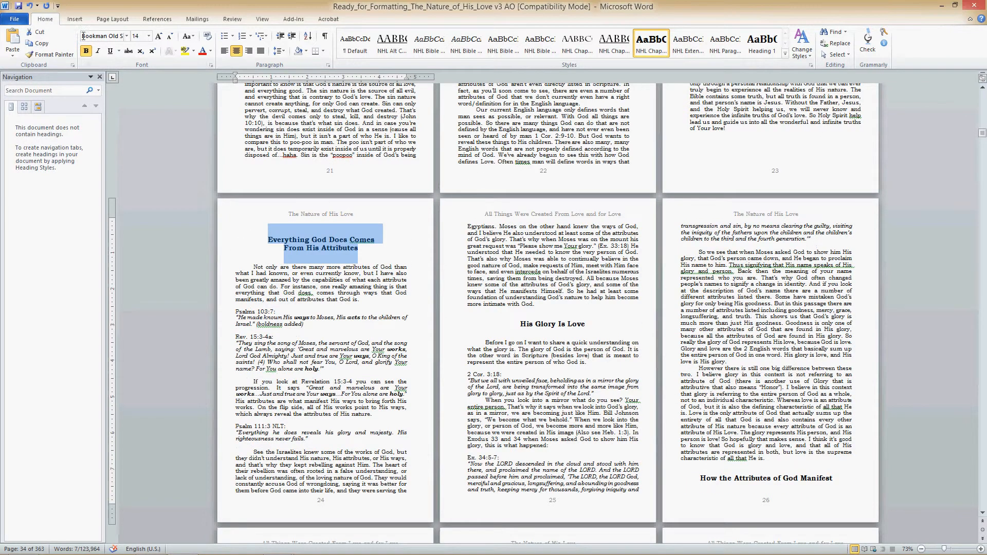
{"action": "left_click", "coordinate": [114, 19]}
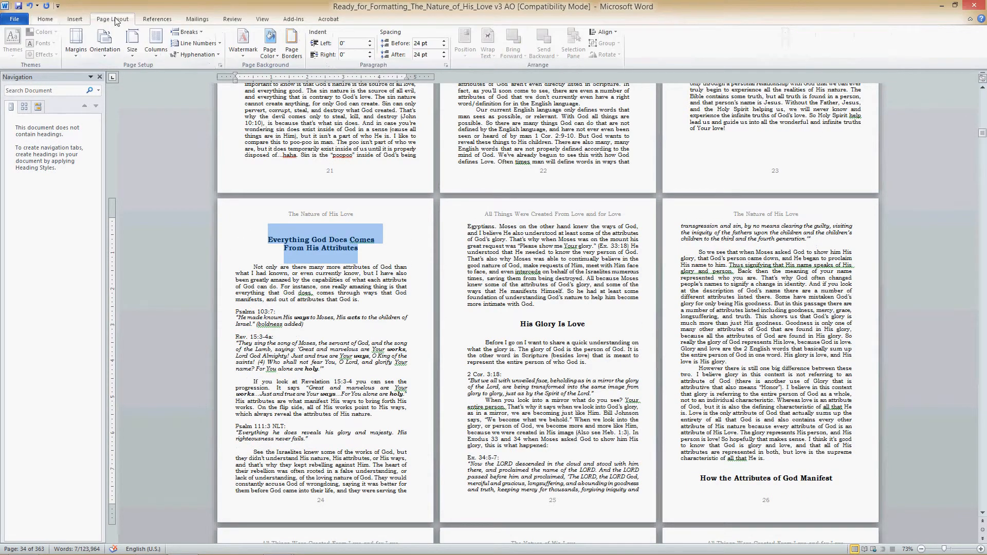
{"action": "left_click", "coordinate": [421, 44]}
{"action": "type", "text": "0"}
{"action": "key", "text": "Return"}
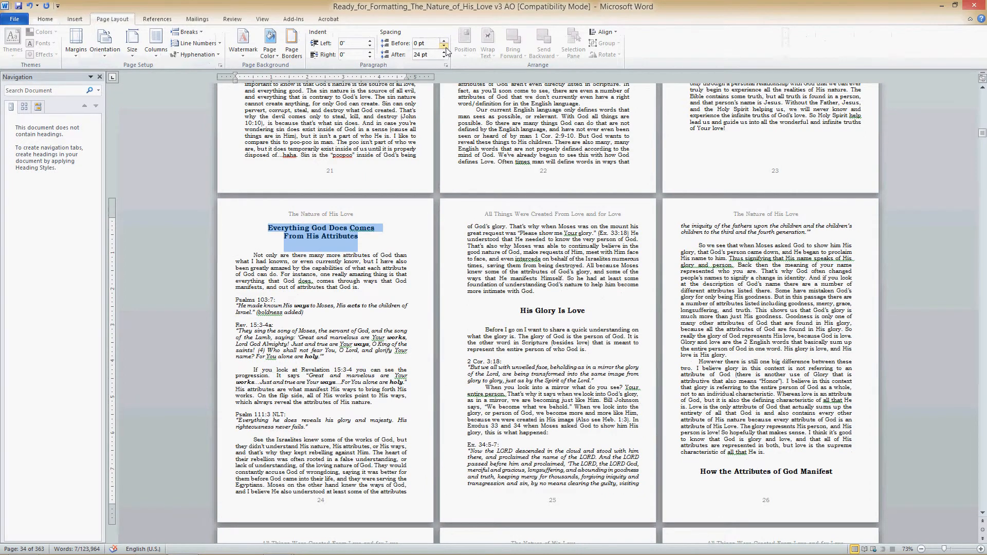
- Save the formatting of the "Everything God Does Comes From His Attributes" heading as a new NHL chapter subhead quick style
{"action": "right_click", "coordinate": [331, 233]}
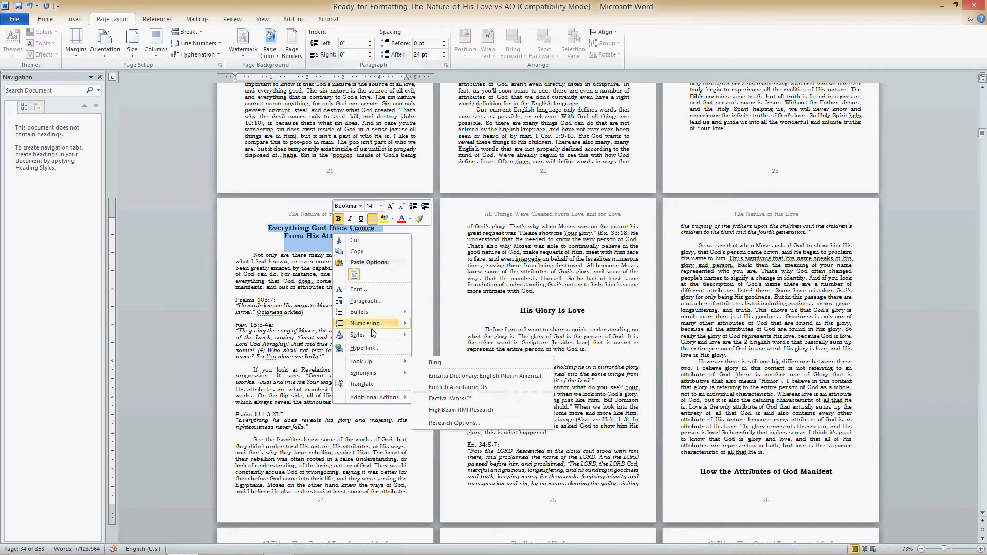
{"action": "mouse_move", "coordinate": [378, 336]}
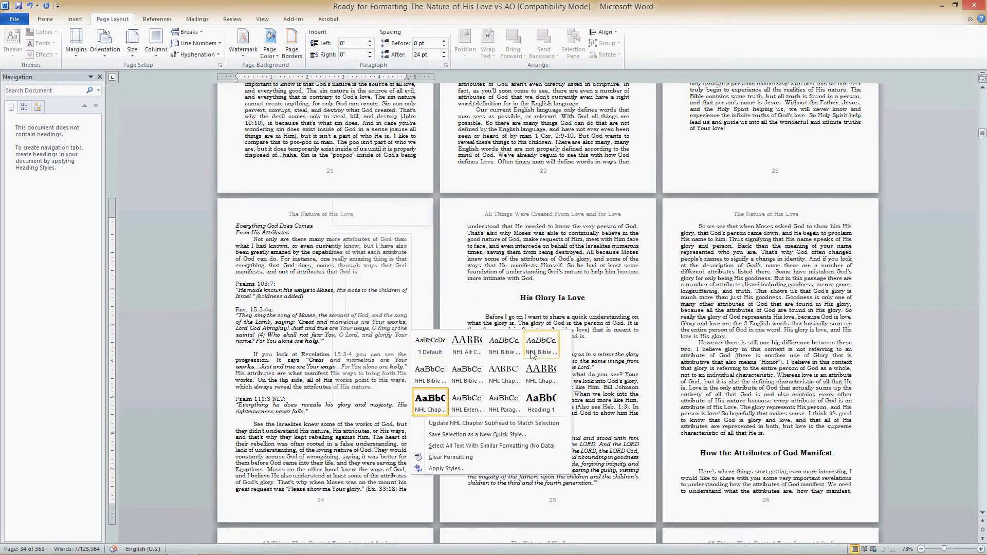
{"action": "left_click", "coordinate": [456, 435]}
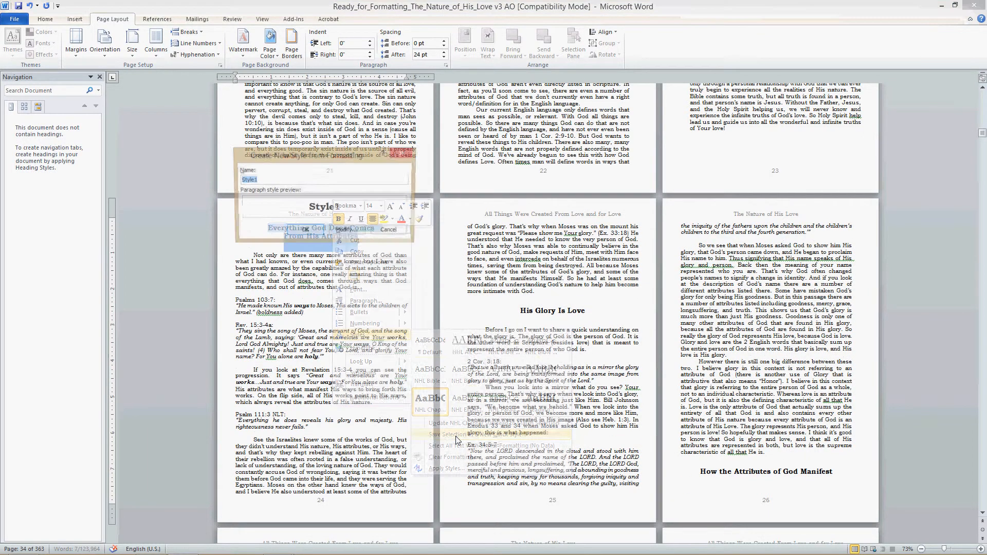
{"action": "type", "text": "NHL"}
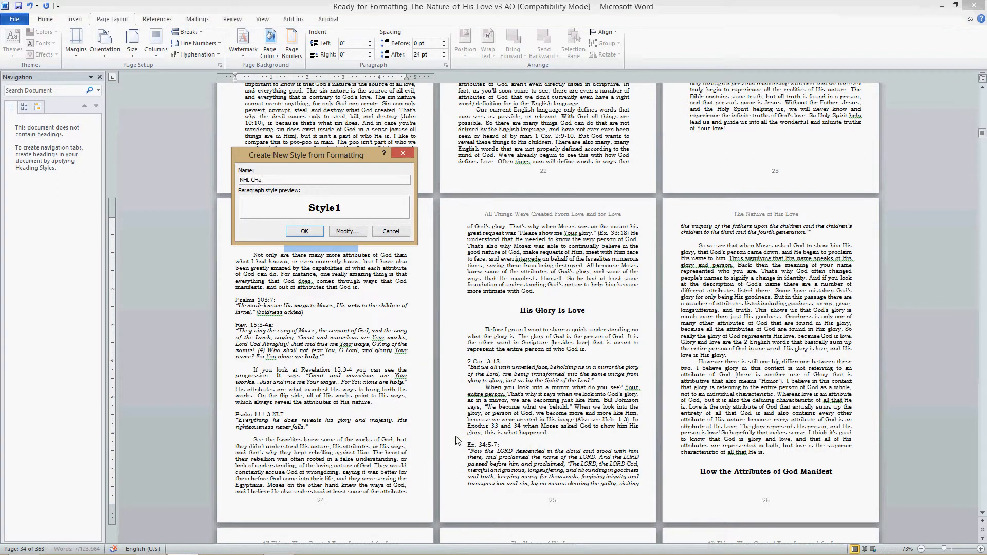
{"action": "type", "text": " Chapter Subhead Alt"}
{"action": "left_click", "coordinate": [310, 233]}
{"action": "left_click", "coordinate": [383, 310]}
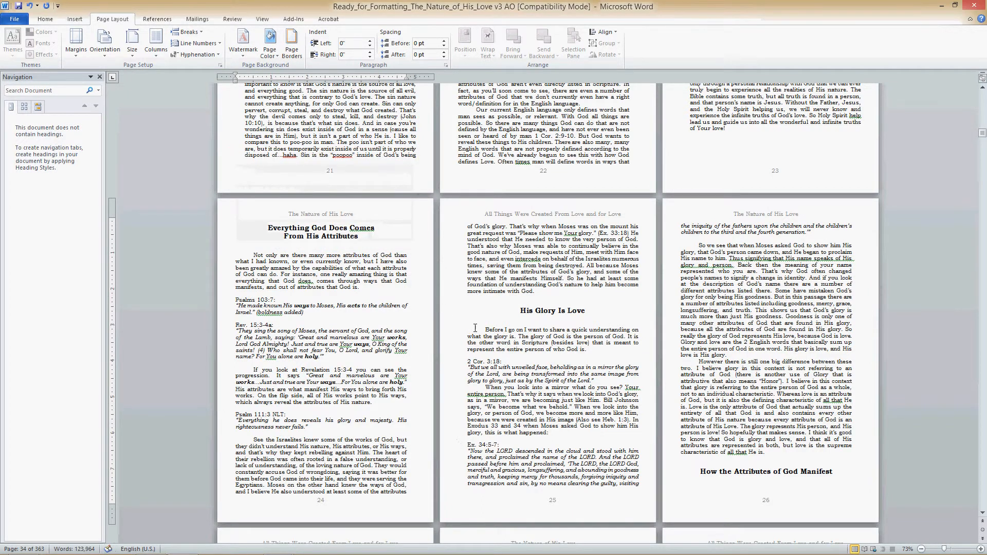
- Insert a page break before the heading "How the Attributes of God Manifest" and apply the new NHL chapter subhead style to it
{"action": "scroll", "coordinate": [485, 333], "scroll_direction": "down", "scroll_amount": 2}
{"action": "scroll", "coordinate": [485, 334], "scroll_direction": "down", "scroll_amount": 2}
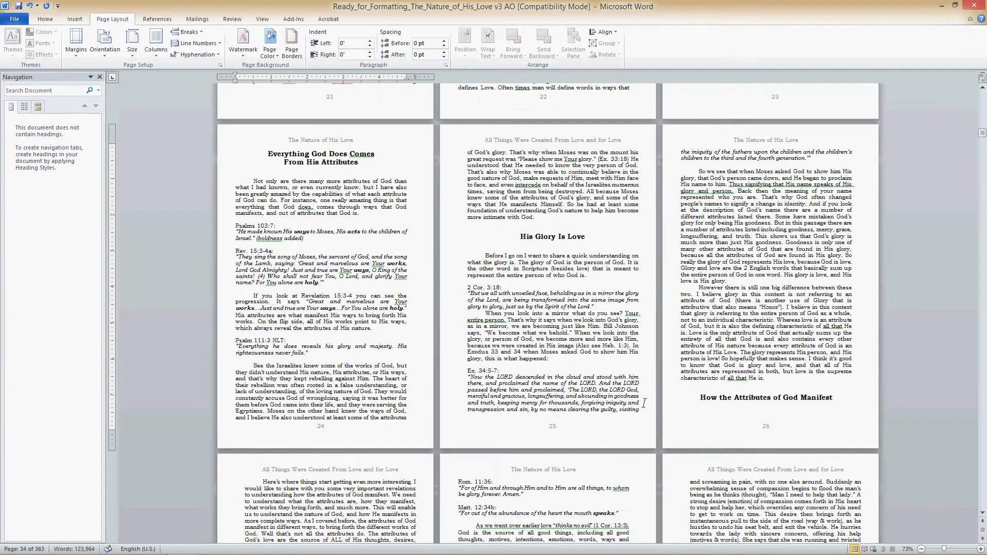
{"action": "scroll", "coordinate": [714, 343], "scroll_direction": "down", "scroll_amount": 2}
{"action": "left_click", "coordinate": [700, 305]}
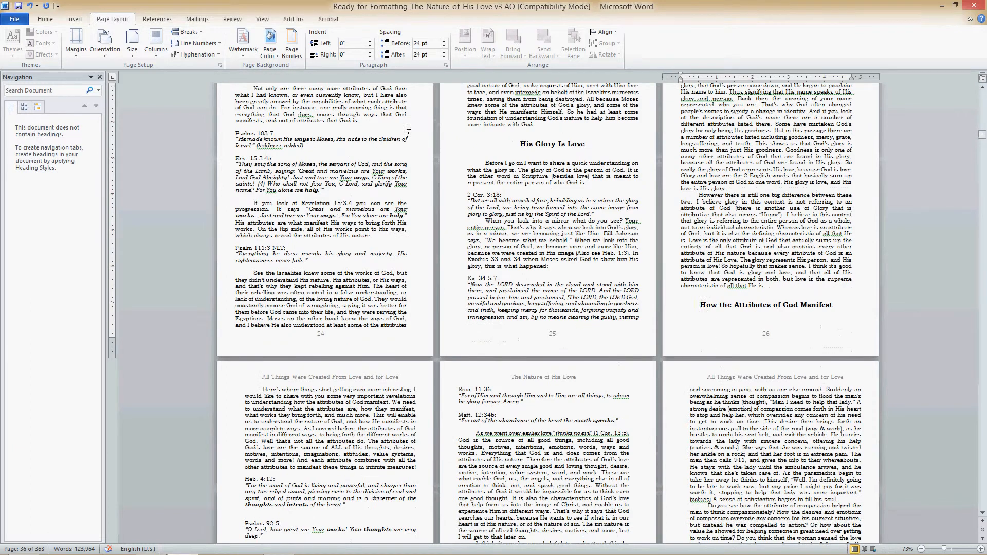
{"action": "left_click", "coordinate": [75, 19]}
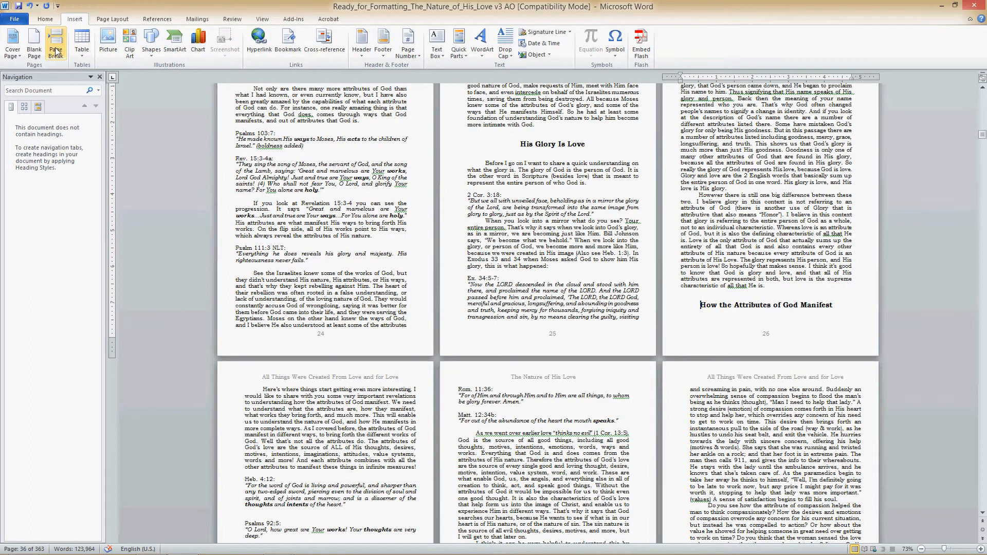
{"action": "left_click", "coordinate": [56, 52]}
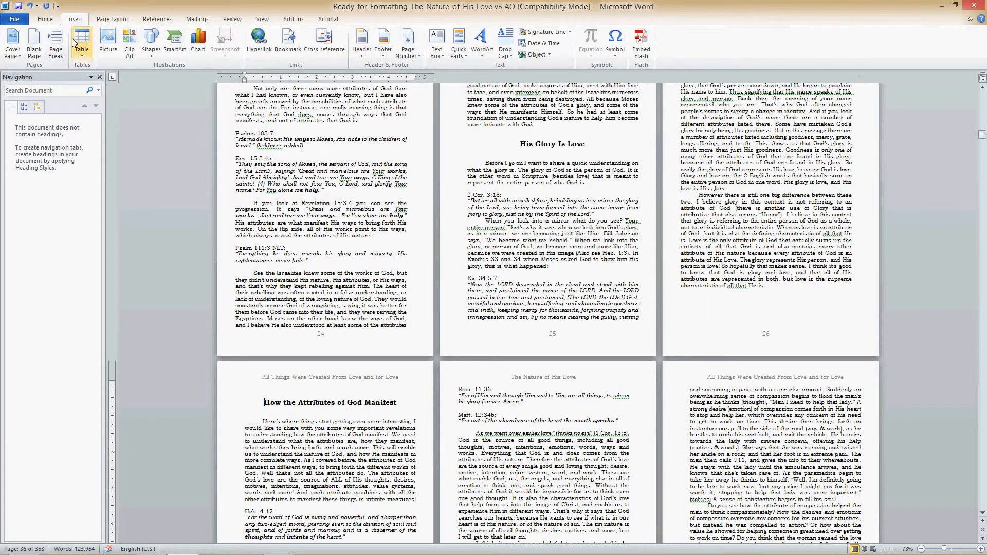
{"action": "left_click", "coordinate": [47, 22]}
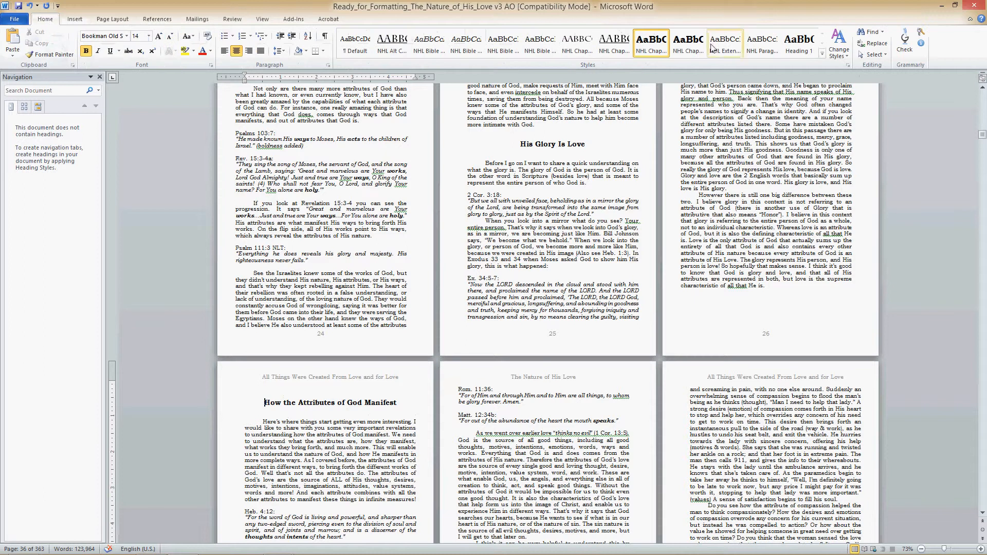
{"action": "left_click", "coordinate": [688, 44]}
- Remove the break before "Rom. 11:36:" on page 28 and apply the NHL Bible reference style that has space above to that line
{"action": "scroll", "coordinate": [372, 417], "scroll_direction": "down", "scroll_amount": 6}
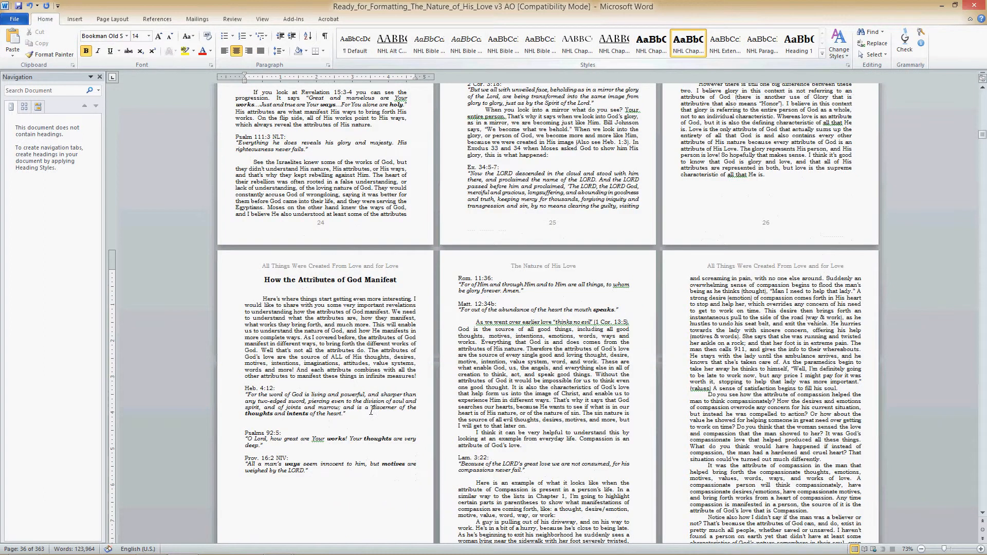
{"action": "left_click", "coordinate": [459, 202]}
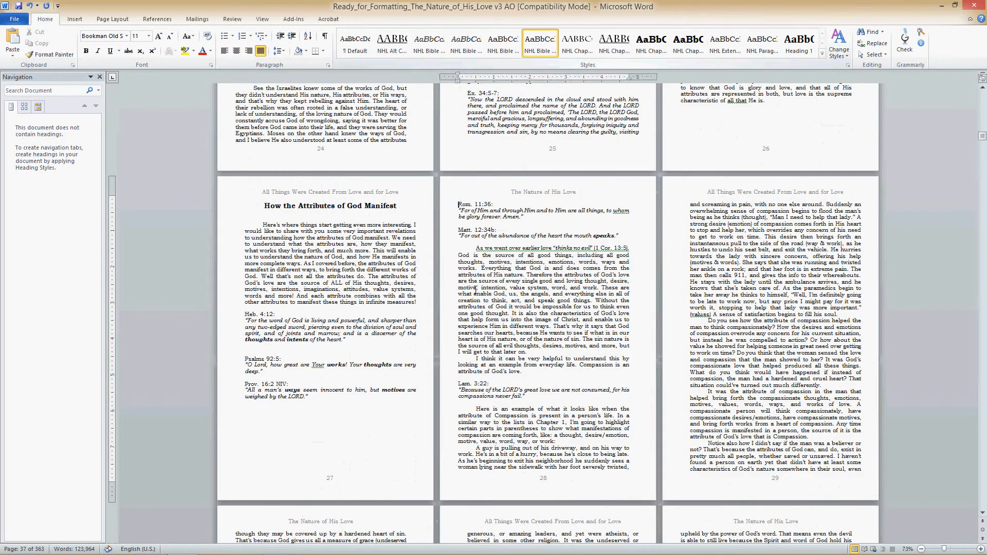
{"action": "key", "text": "BackSpace"}
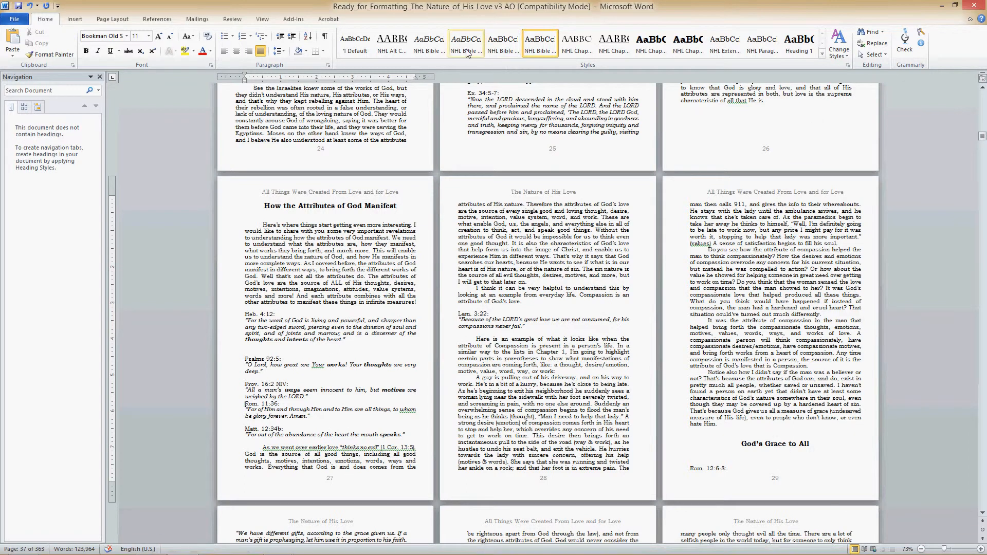
{"action": "left_click", "coordinate": [501, 50]}
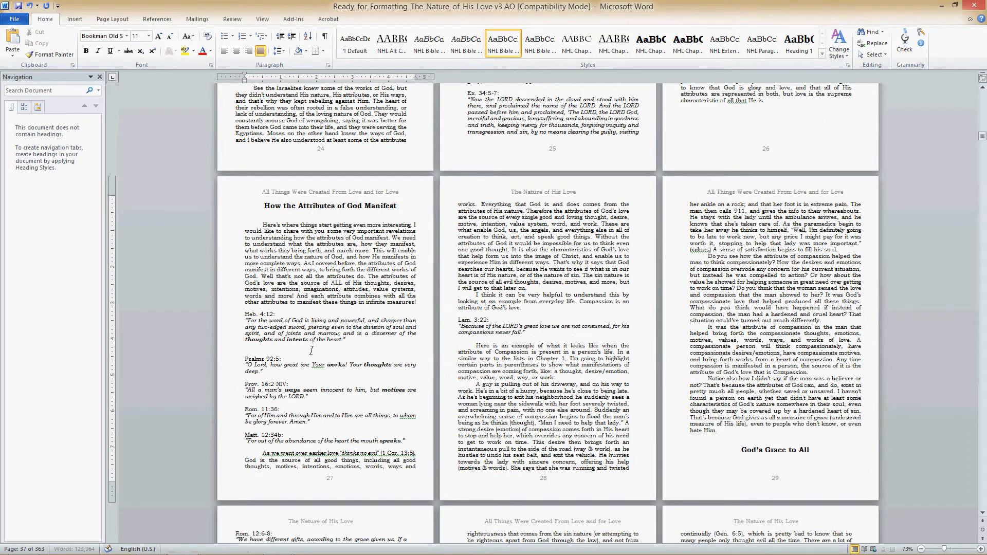
{"action": "left_click", "coordinate": [254, 351]}
{"action": "left_click_drag", "start_coordinate": [359, 334], "coordinate": [245, 328]}
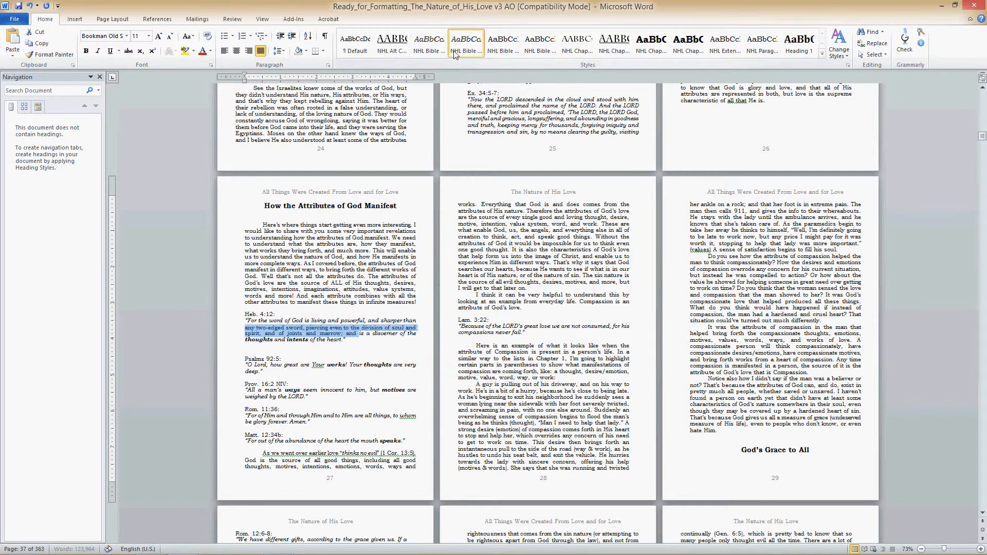
{"action": "key", "text": "ctrl+i"}
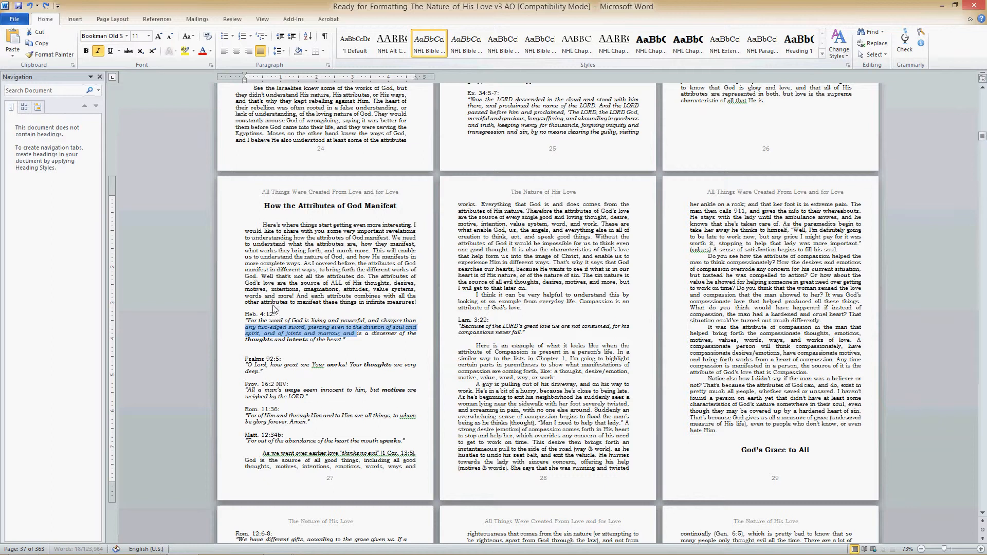
{"action": "left_click", "coordinate": [285, 359]}
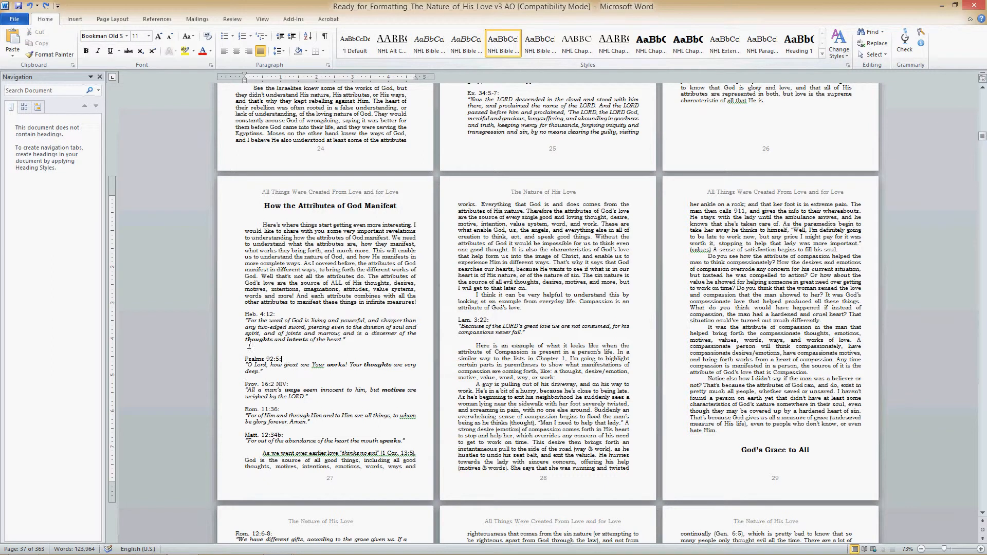
- Apply the second italic NHL Bible style to the whole Heb. 4:12 verse on page 27 to close the gap below it
{"action": "left_click_drag", "start_coordinate": [347, 343], "coordinate": [236, 322]}
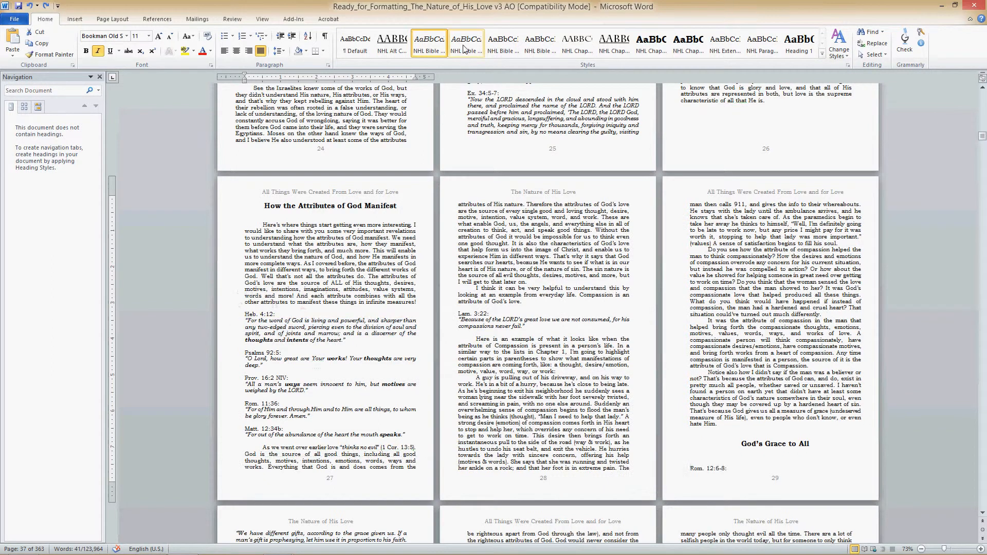
{"action": "left_click", "coordinate": [466, 43]}
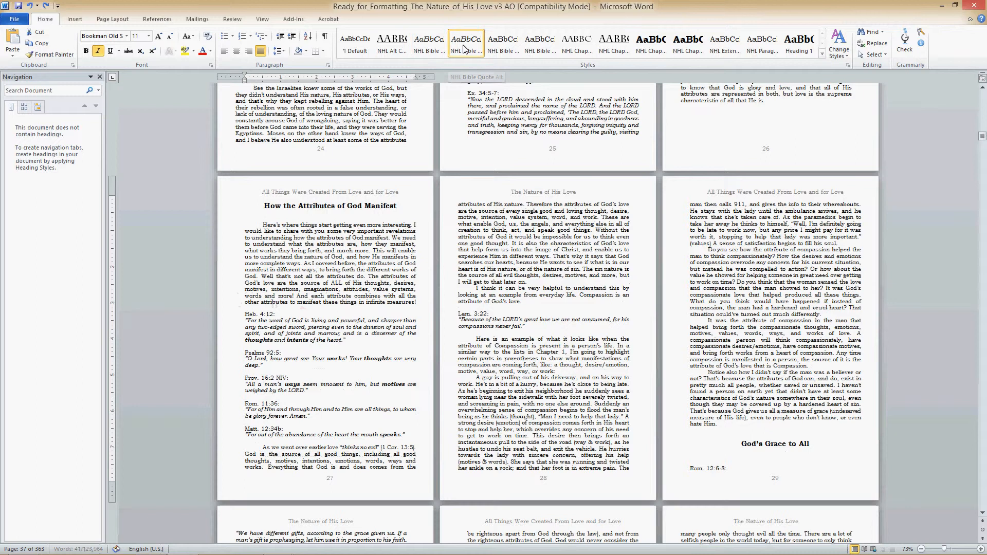
{"action": "left_click", "coordinate": [335, 328]}
- Insert a page break before the heading "God's Grace to All" at the end of page 29
{"action": "scroll", "coordinate": [357, 354], "scroll_direction": "down", "scroll_amount": 5}
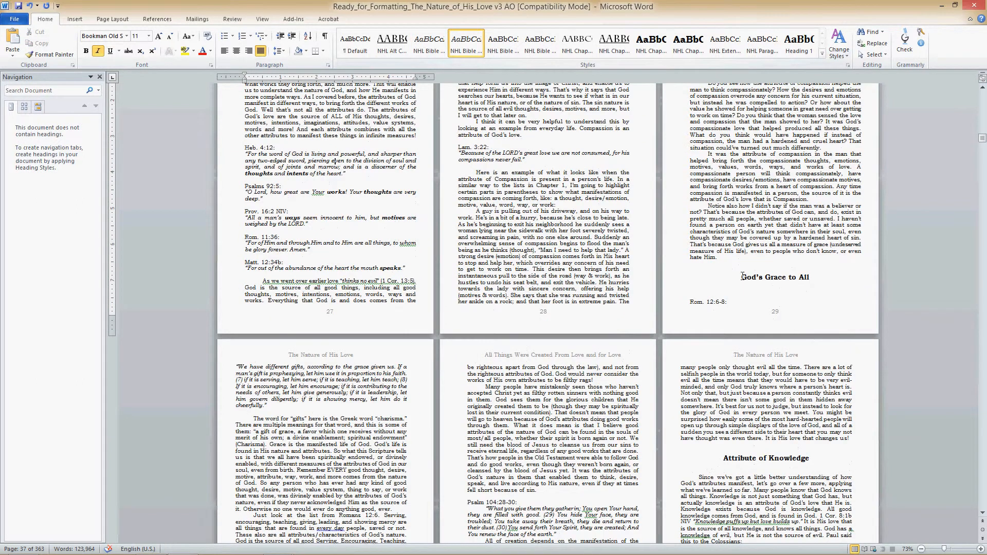
{"action": "left_click", "coordinate": [743, 276]}
{"action": "left_click", "coordinate": [73, 20]}
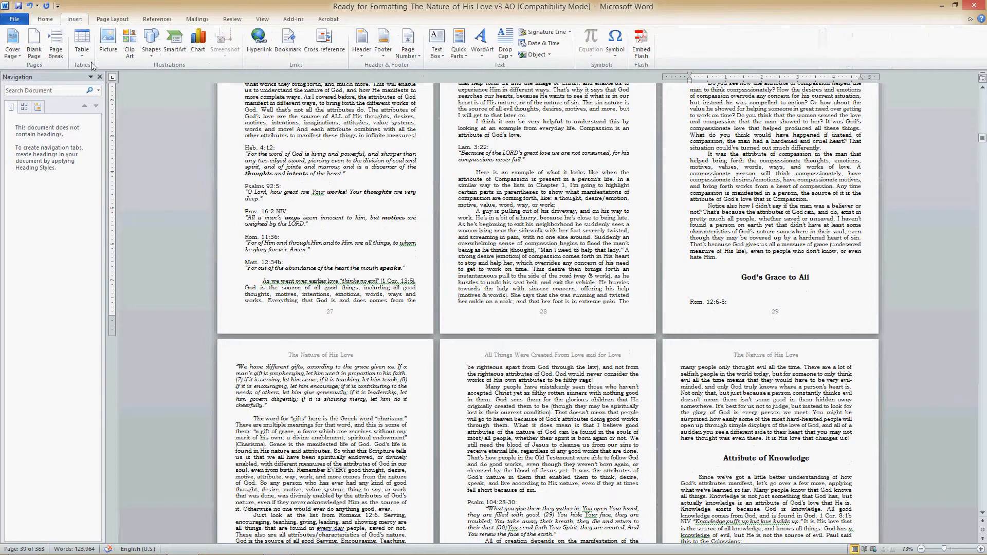
{"action": "left_click", "coordinate": [55, 45]}
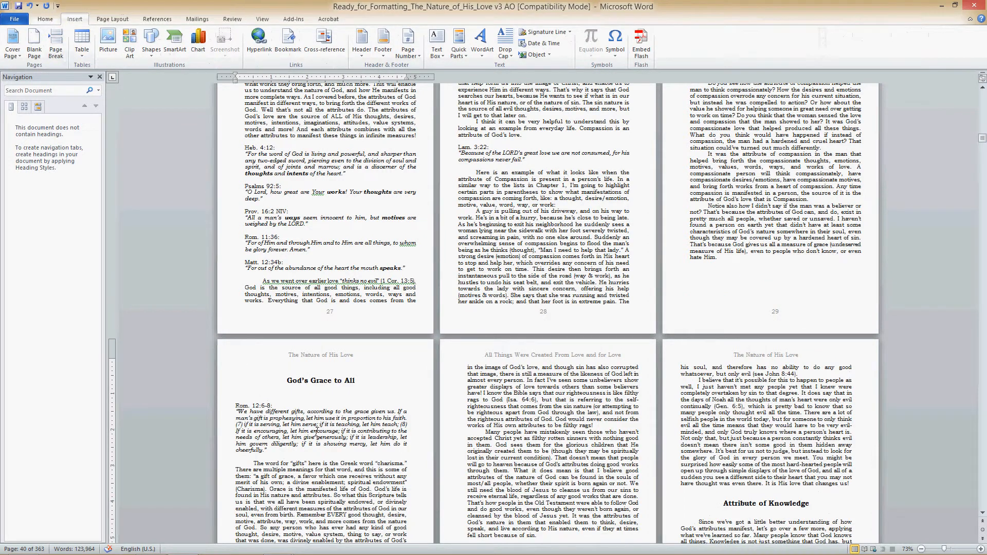
- Apply the NHL Chapter Subhead Alt style to the heading "God's Grace to All" on page 30
{"action": "left_click_drag", "start_coordinate": [363, 384], "coordinate": [286, 382]}
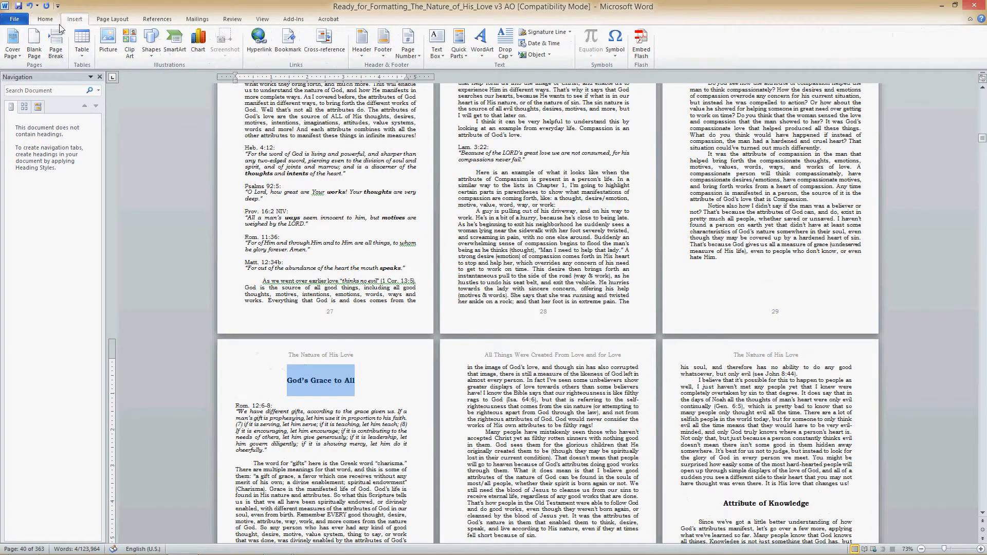
{"action": "left_click", "coordinate": [46, 21]}
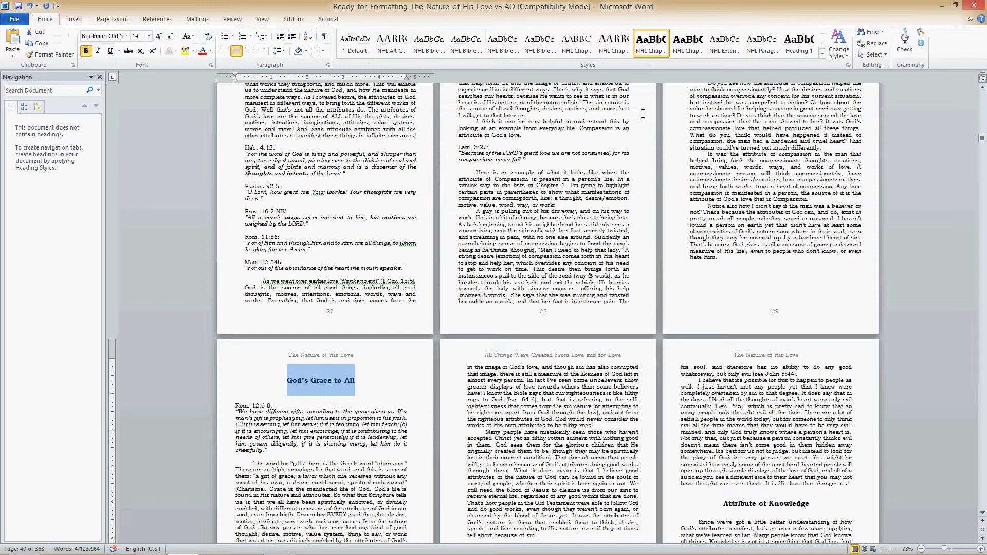
{"action": "left_click", "coordinate": [688, 44]}
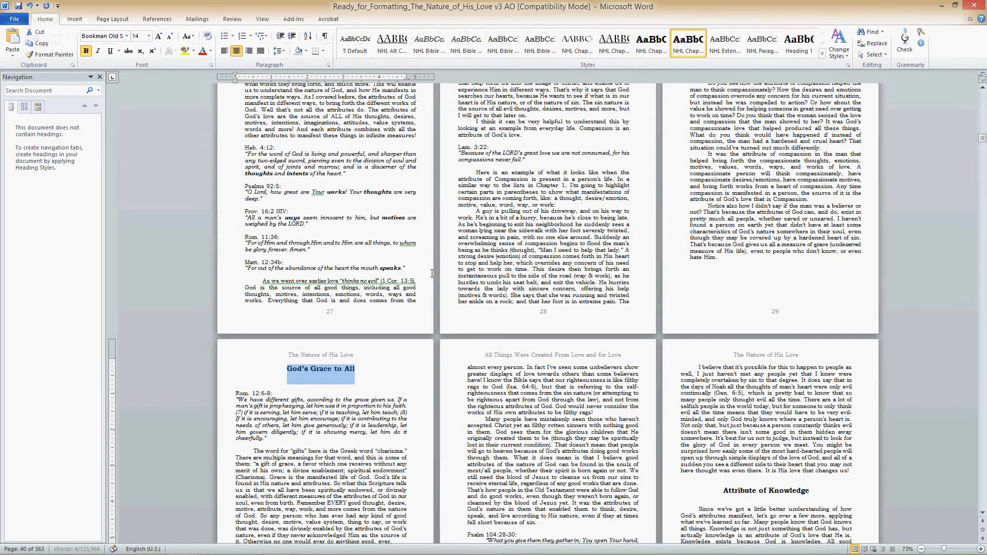
- Insert a page break before the indented testimony quote whose first line sits alone at the end of page 37
{"action": "scroll", "coordinate": [383, 431], "scroll_direction": "down", "scroll_amount": 3}
{"action": "scroll", "coordinate": [383, 432], "scroll_direction": "down", "scroll_amount": 12}
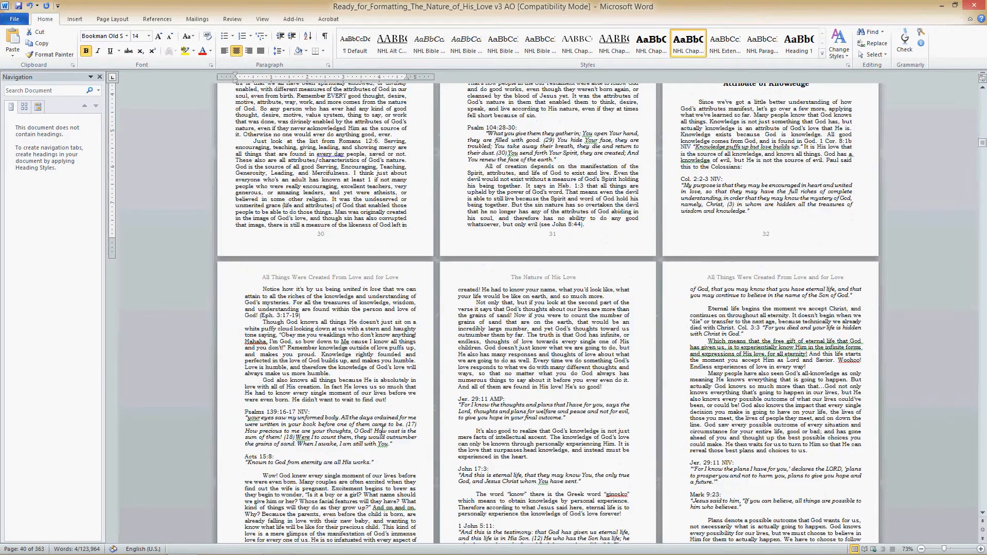
{"action": "scroll", "coordinate": [383, 428], "scroll_direction": "down", "scroll_amount": 3}
{"action": "scroll", "coordinate": [484, 394], "scroll_direction": "down", "scroll_amount": 8}
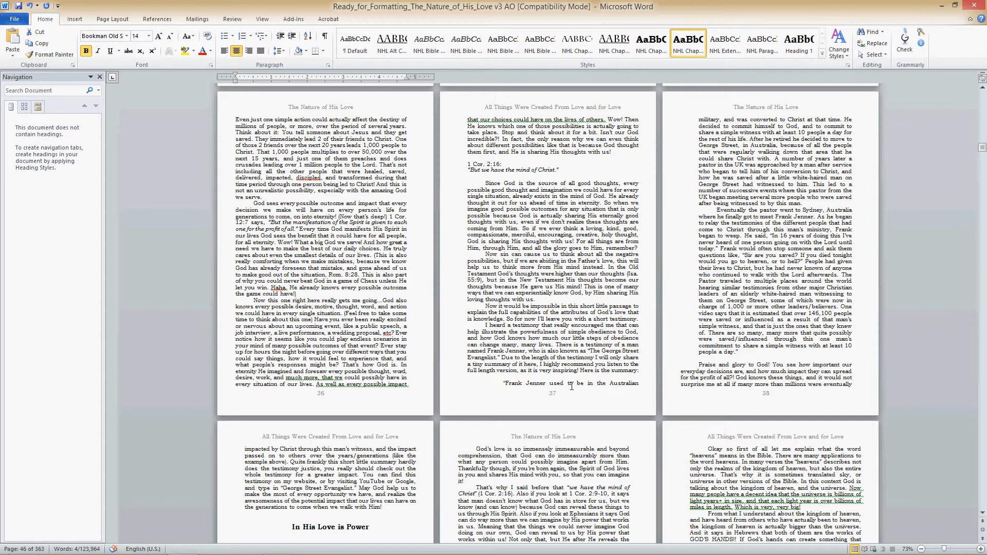
{"action": "left_click", "coordinate": [644, 371]}
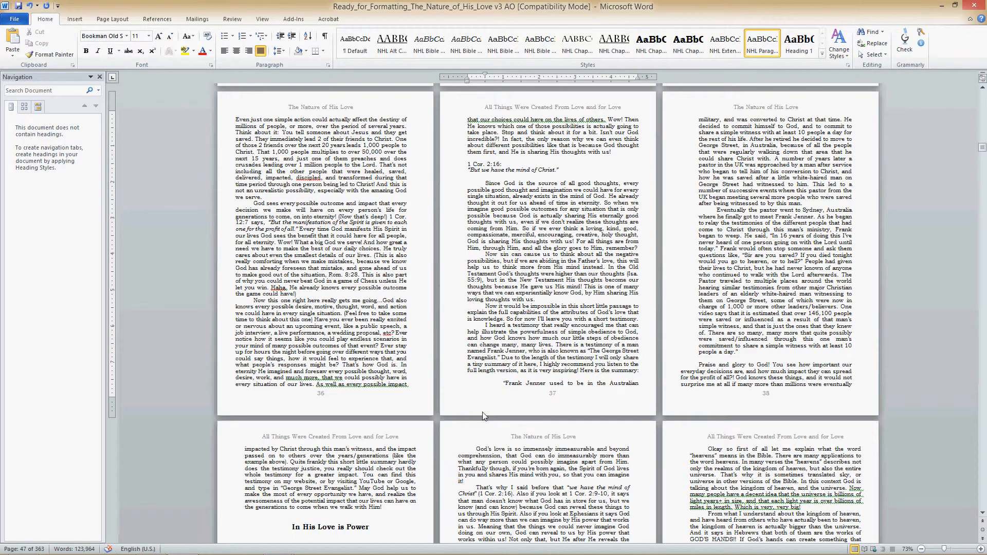
{"action": "left_click", "coordinate": [504, 381]}
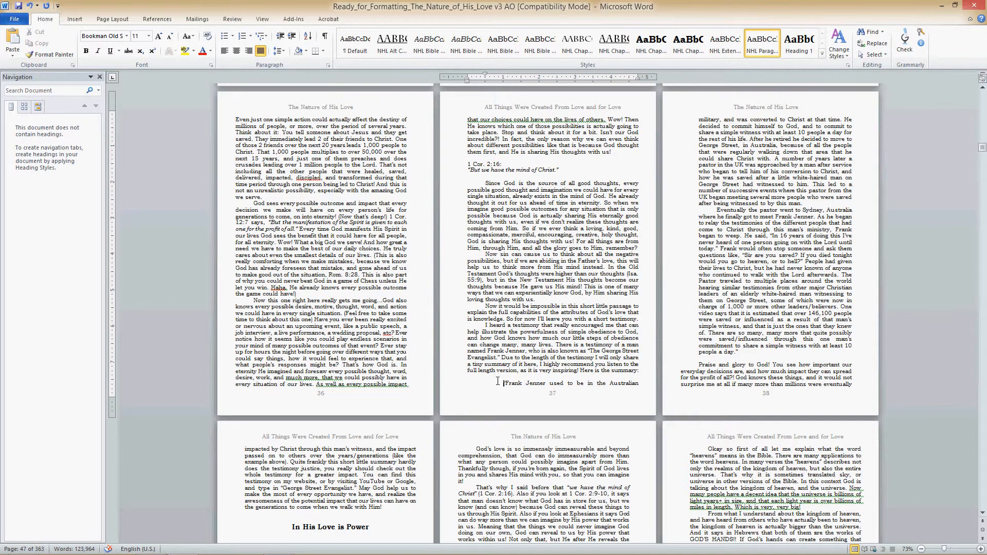
{"action": "left_click", "coordinate": [78, 20]}
{"action": "left_click", "coordinate": [56, 47]}
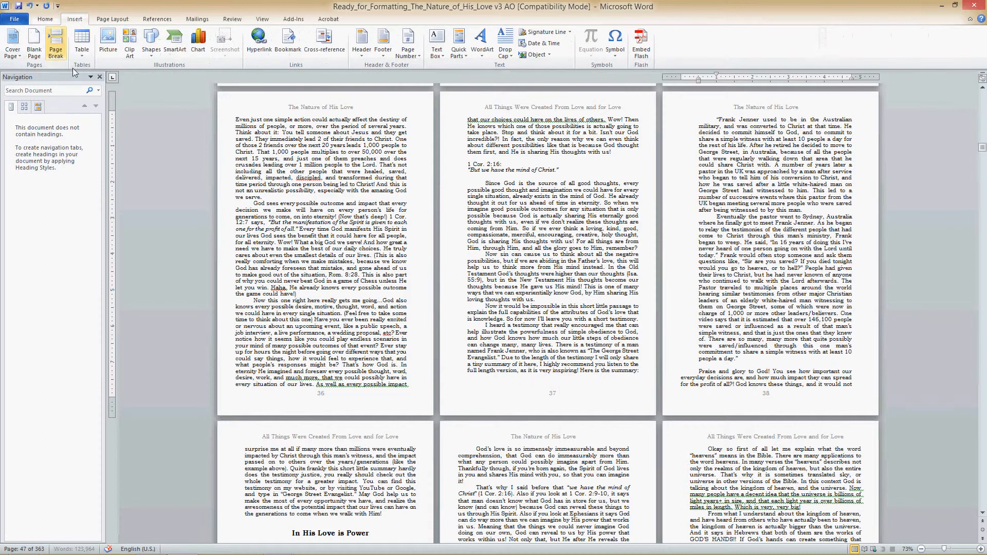
- Insert a page break before "More Resources:" on page 43 to keep the resource list together
{"action": "scroll", "coordinate": [245, 335], "scroll_direction": "down", "scroll_amount": 5}
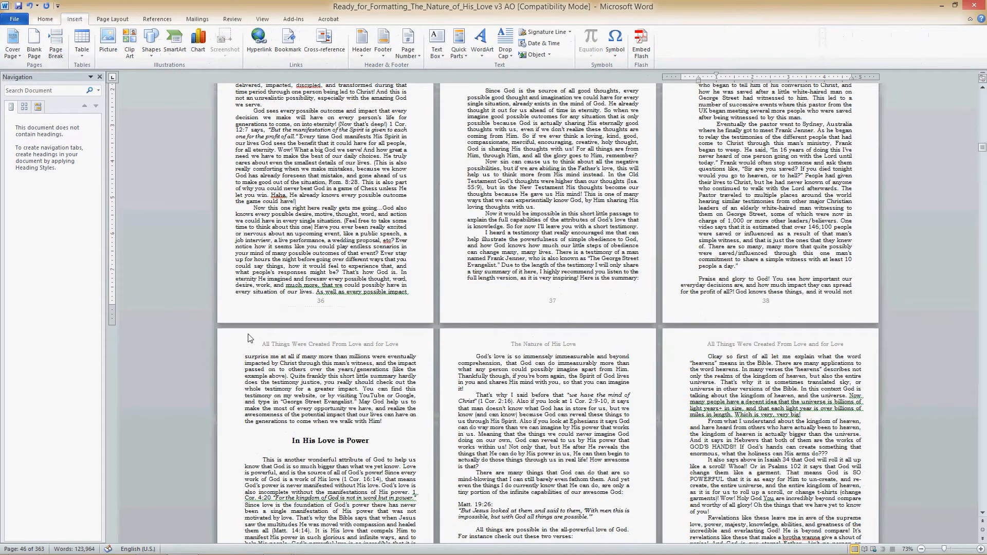
{"action": "scroll", "coordinate": [252, 328], "scroll_direction": "down", "scroll_amount": 4}
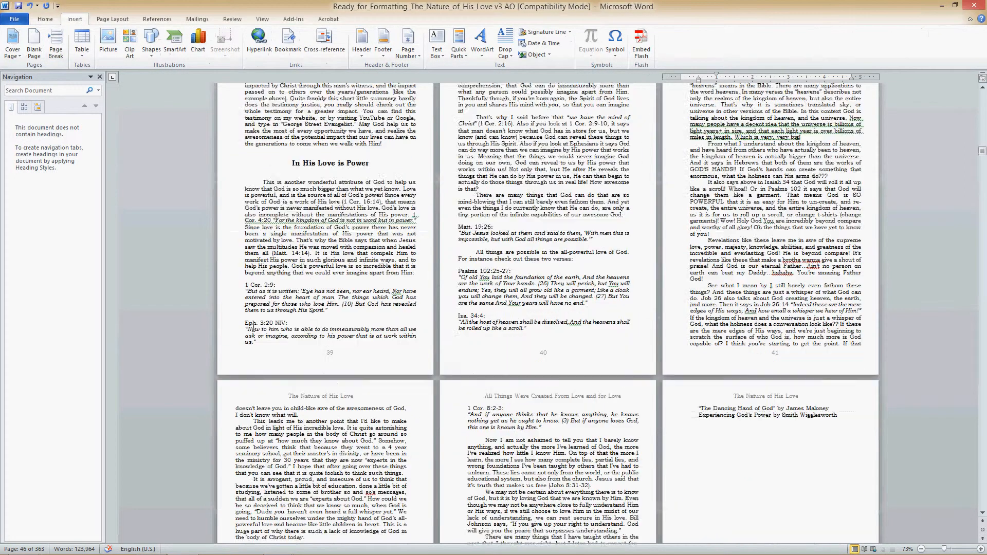
{"action": "scroll", "coordinate": [253, 328], "scroll_direction": "down", "scroll_amount": 8}
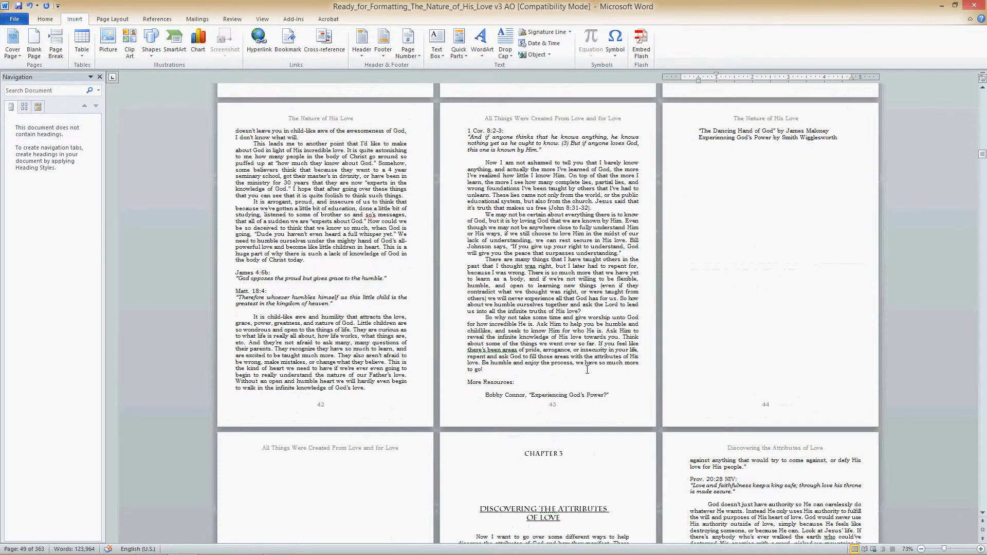
{"action": "left_click", "coordinate": [469, 383]}
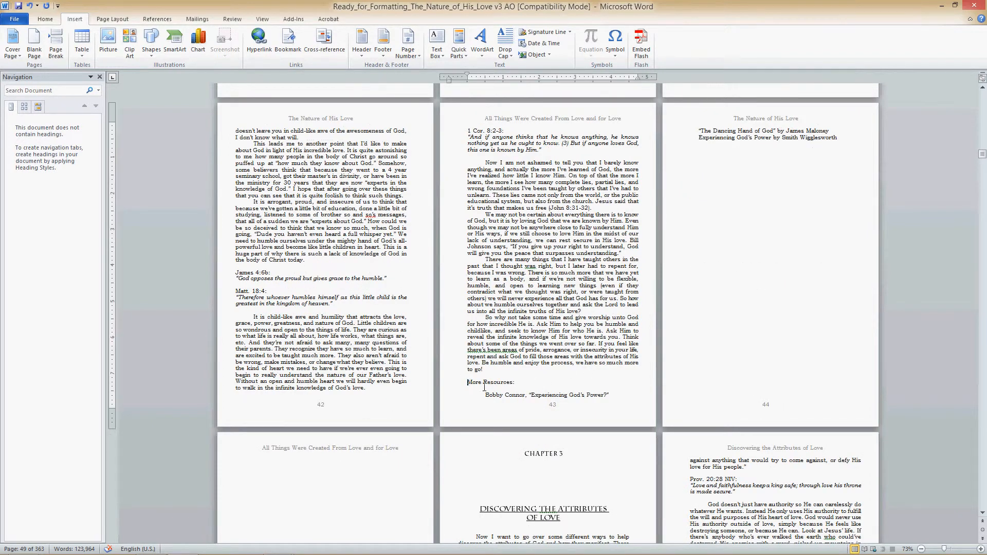
{"action": "left_click", "coordinate": [56, 43]}
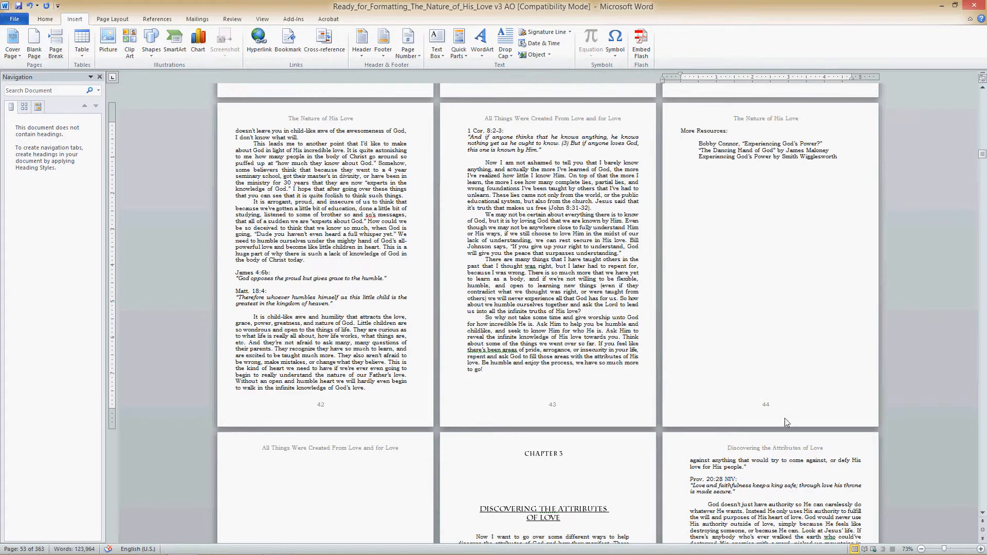
- Remove the blank page 45 before the Chapter 3 opening page
{"action": "scroll", "coordinate": [501, 509], "scroll_direction": "down", "scroll_amount": 6}
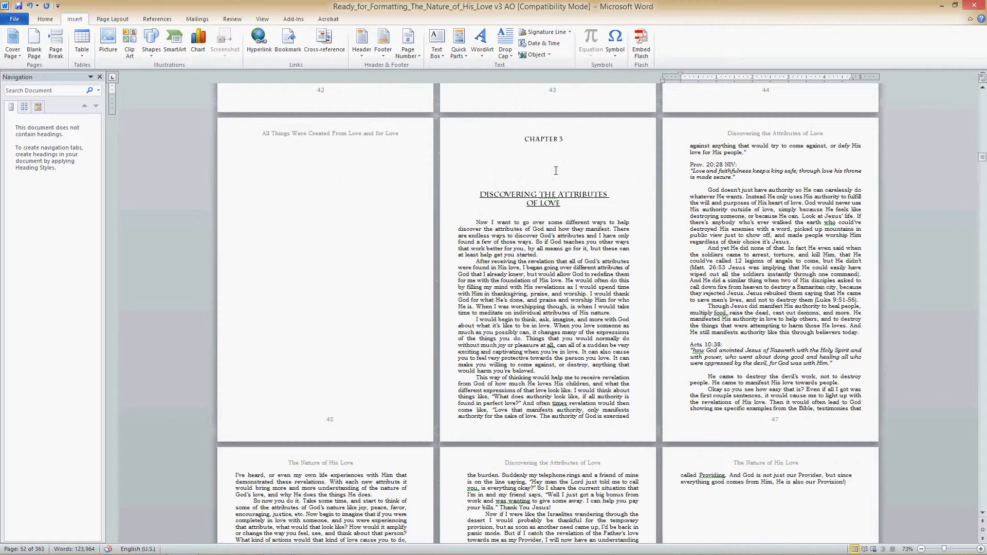
{"action": "left_click", "coordinate": [306, 361]}
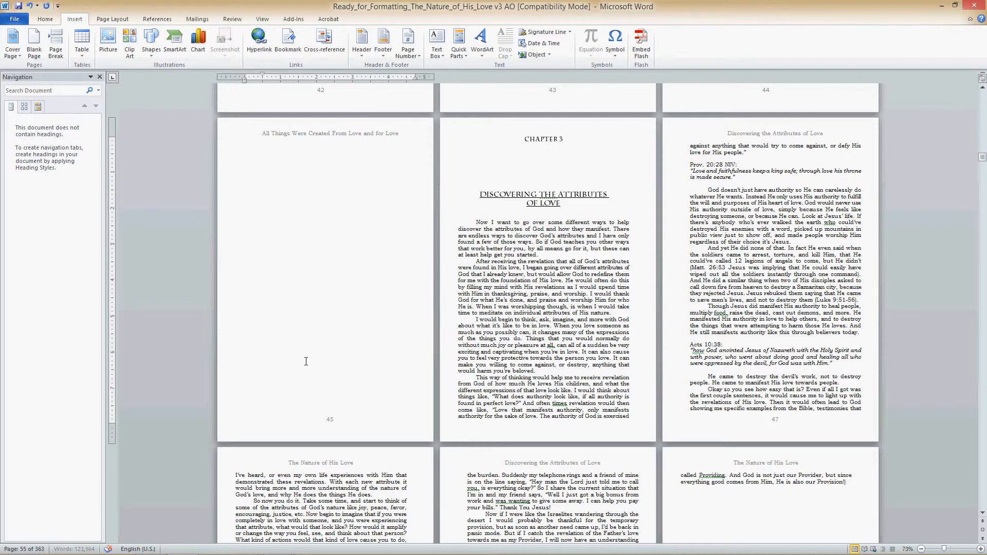
{"action": "key", "text": "BackSpace"}
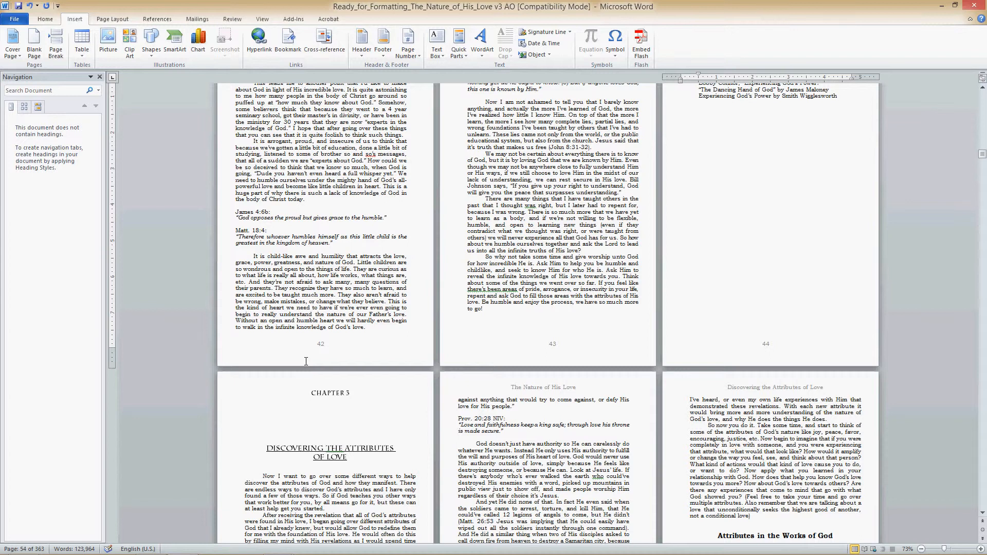
{"action": "scroll", "coordinate": [518, 193], "scroll_direction": "up", "scroll_amount": 1}
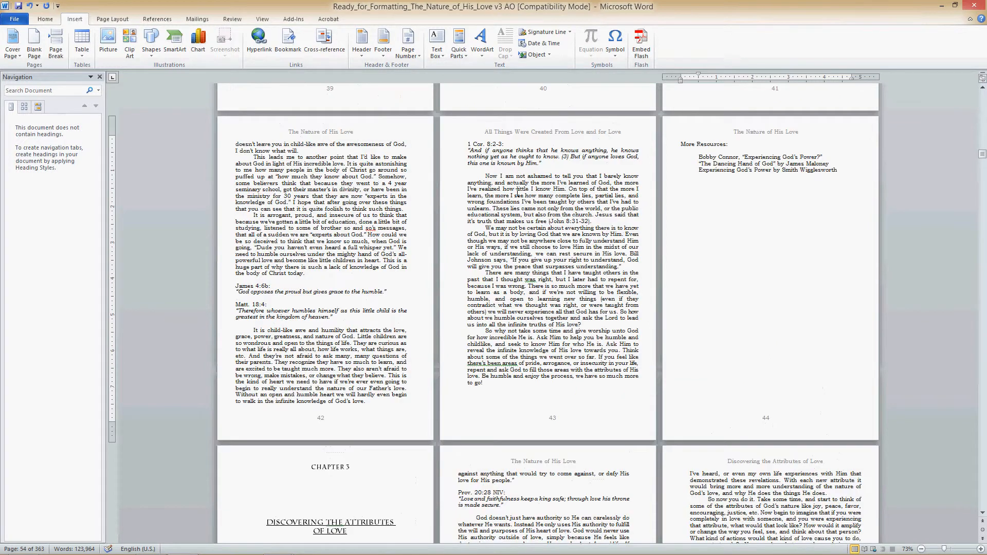
{"action": "scroll", "coordinate": [518, 191], "scroll_direction": "down", "scroll_amount": 3}
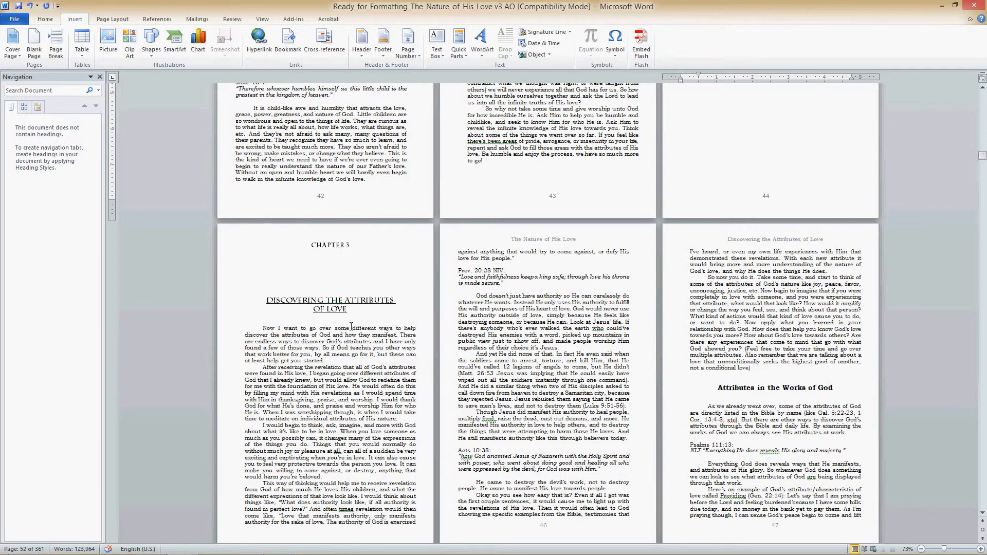
- Update the table of contents on the Contents page, refreshing the page numbers only
{"action": "scroll", "coordinate": [352, 323], "scroll_direction": "up", "scroll_amount": 9}
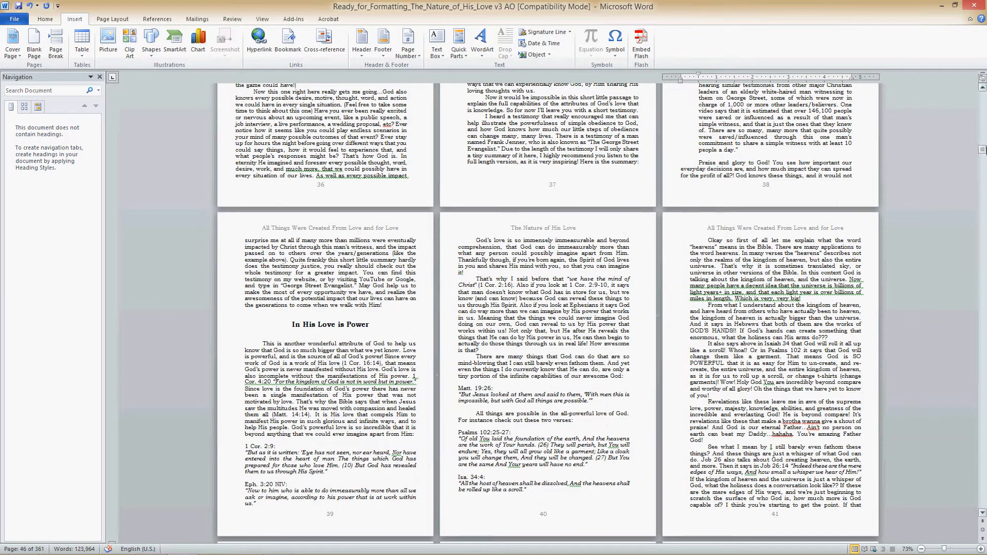
{"action": "left_click_drag", "start_coordinate": [983, 150], "coordinate": [983, 105]}
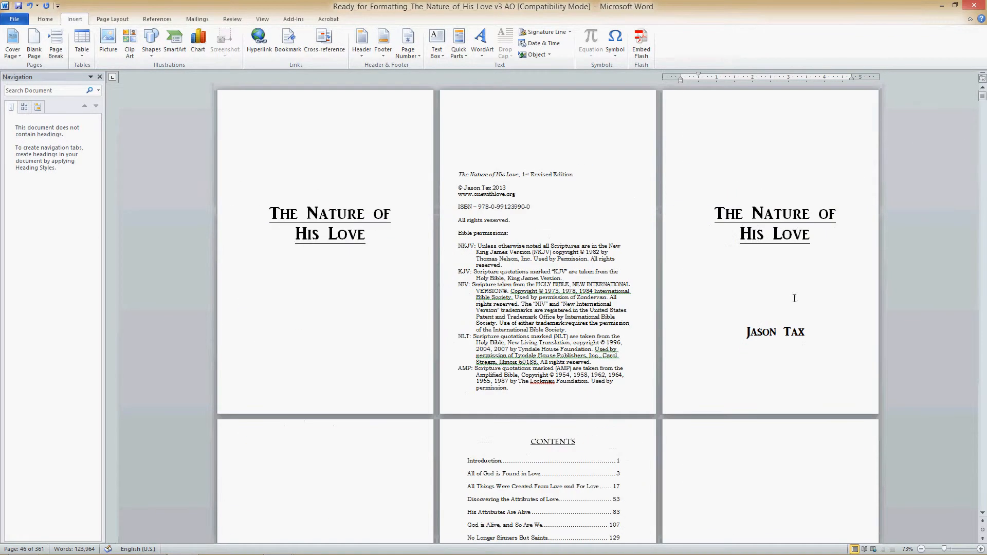
{"action": "scroll", "coordinate": [672, 324], "scroll_direction": "down", "scroll_amount": 5}
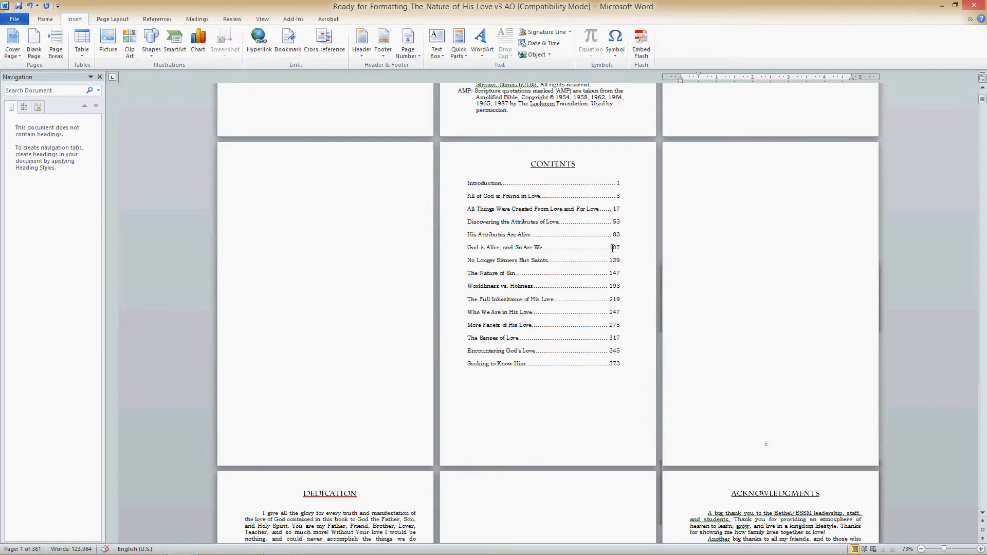
{"action": "right_click", "coordinate": [516, 232]}
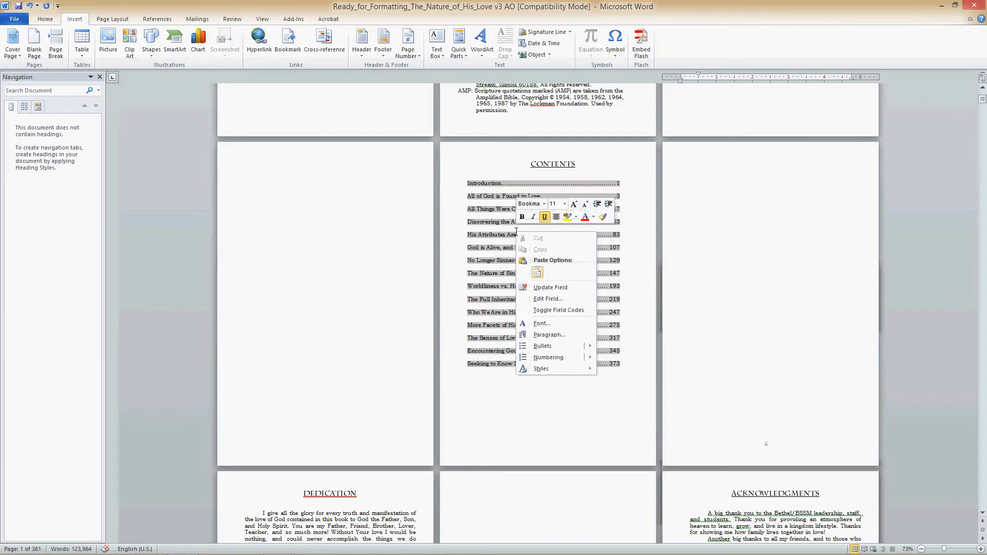
{"action": "left_click", "coordinate": [545, 287]}
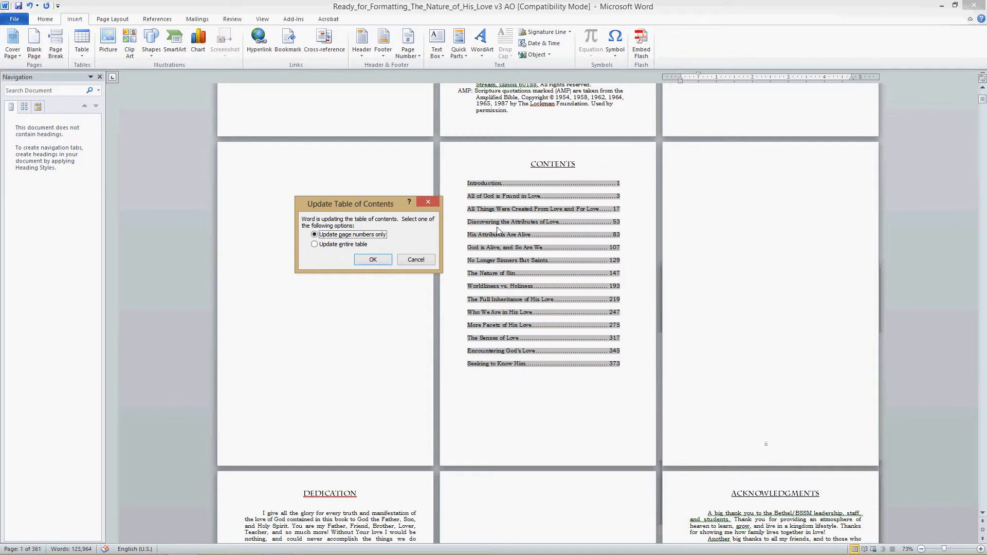
{"action": "left_click", "coordinate": [373, 260]}
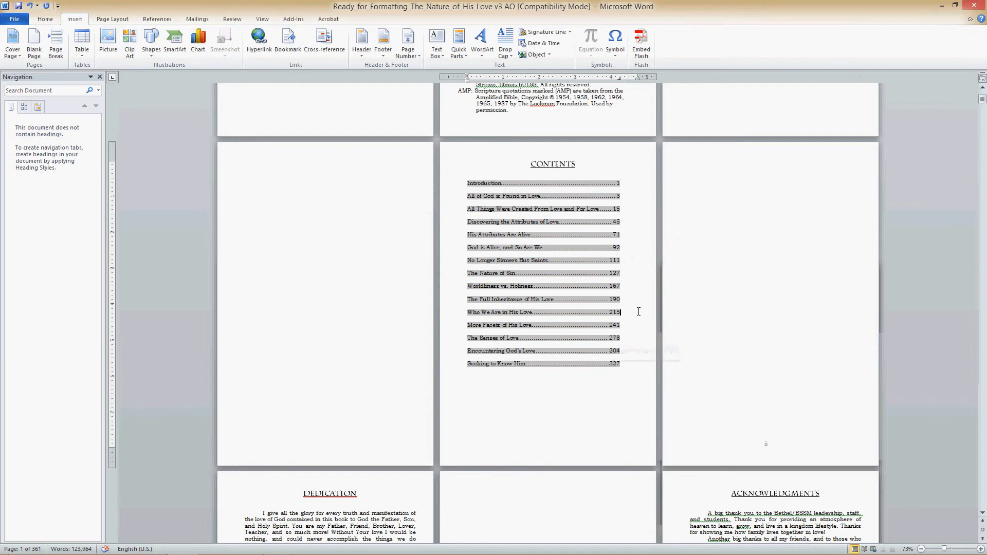
{"action": "scroll", "coordinate": [556, 322], "scroll_direction": "down", "scroll_amount": 3}
{"action": "scroll", "coordinate": [564, 315], "scroll_direction": "up", "scroll_amount": 3}
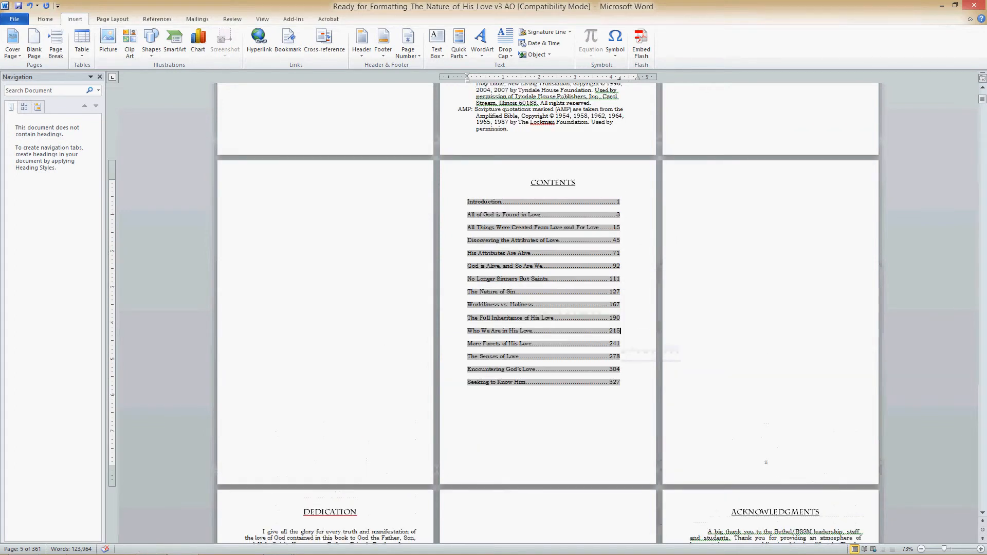
{"action": "mouse_move", "coordinate": [71, 551]}
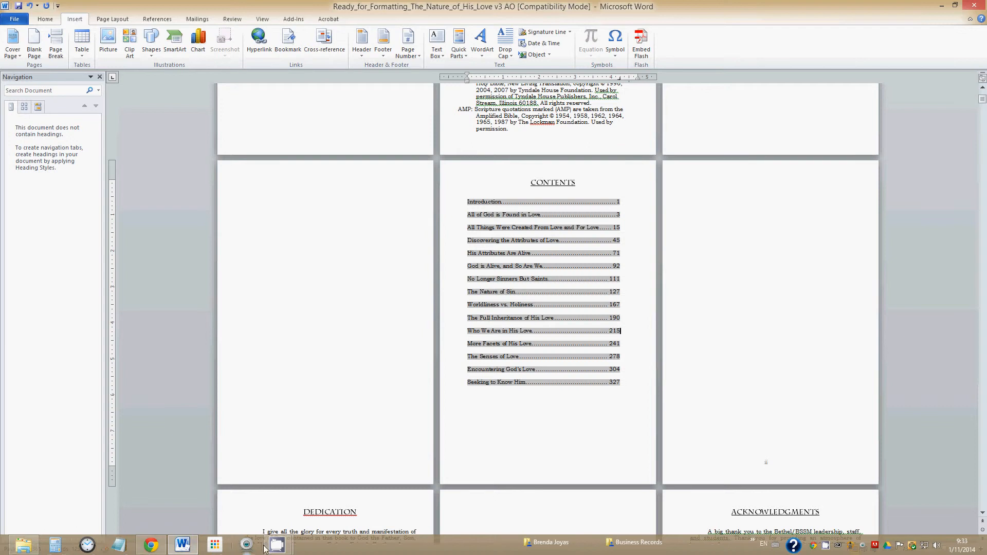
{"action": "mouse_move", "coordinate": [278, 545]}
{"action": "left_click", "coordinate": [269, 456]}
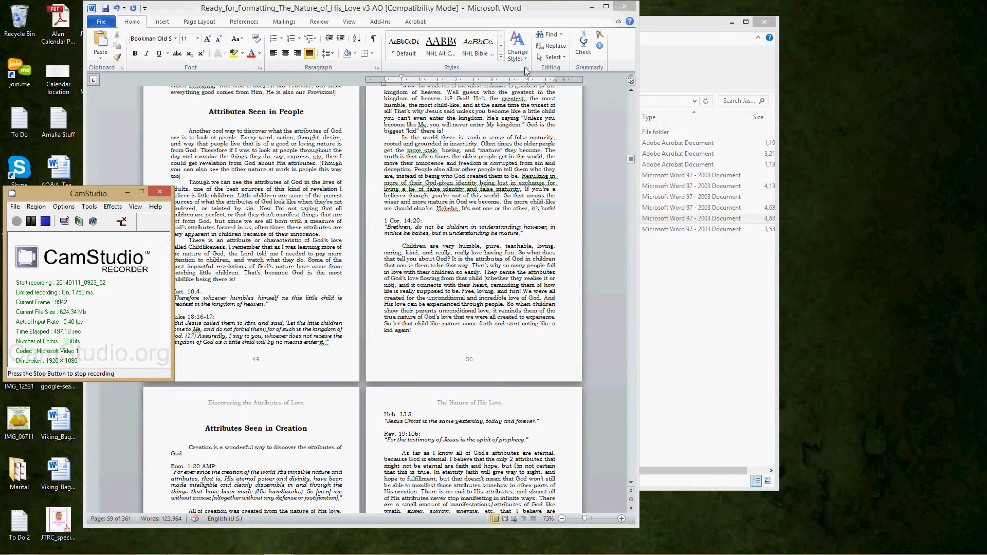
- Show the full styles list beside the document and bring its NHL styles into view
{"action": "left_click", "coordinate": [526, 68]}
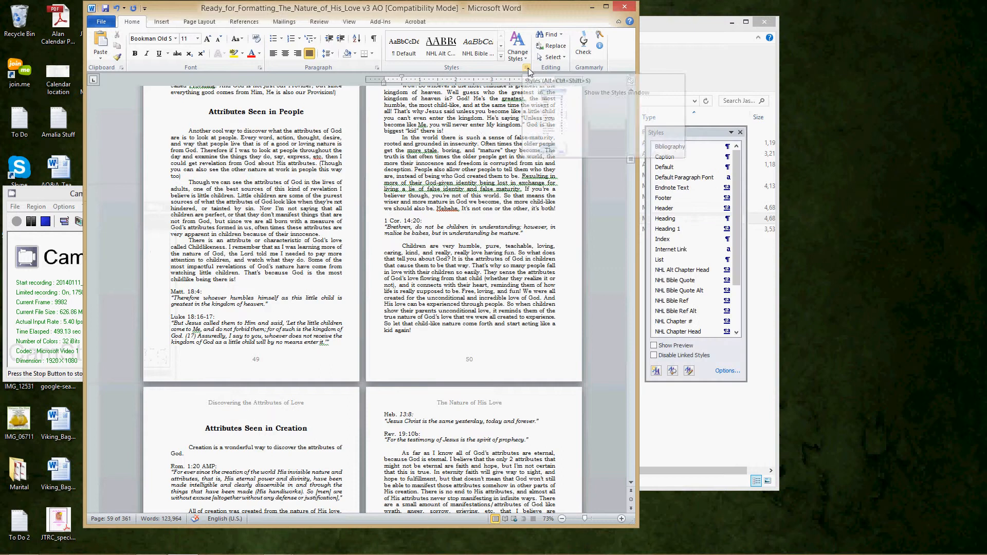
{"action": "mouse_move", "coordinate": [681, 133]}
{"action": "left_mouse_down"}
{"action": "mouse_move", "coordinate": [703, 132]}
{"action": "mouse_move", "coordinate": [678, 123]}
{"action": "left_mouse_up"}
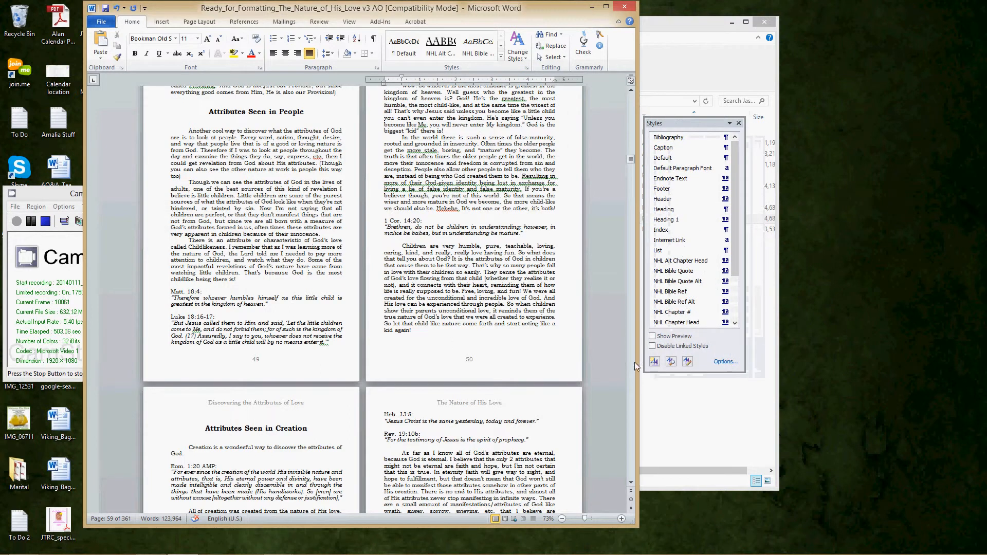
{"action": "scroll", "coordinate": [739, 291], "scroll_direction": "down", "scroll_amount": 1}
{"action": "scroll", "coordinate": [738, 309], "scroll_direction": "down", "scroll_amount": 5}
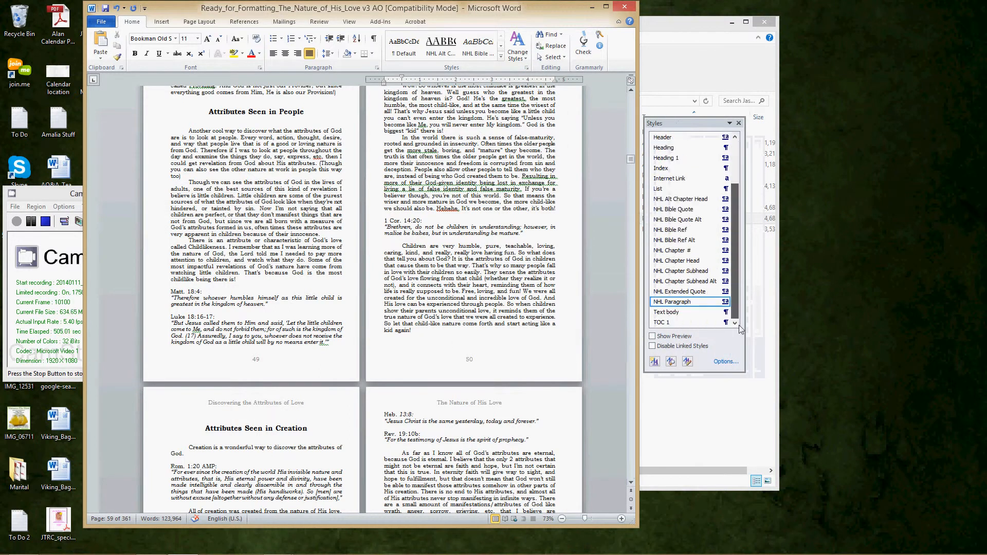
- Apply the NHL Chapter Subhead Alt style to the heading "Attributes Seen in Creation" on page 51
{"action": "left_click", "coordinate": [418, 435]}
{"action": "left_click_drag", "start_coordinate": [309, 431], "coordinate": [180, 430]}
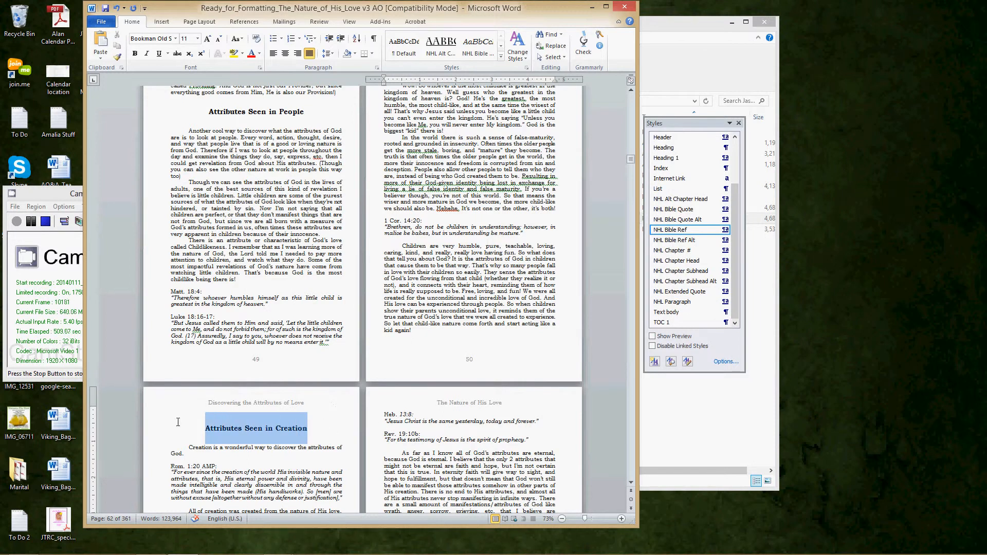
{"action": "left_click", "coordinate": [712, 286]}
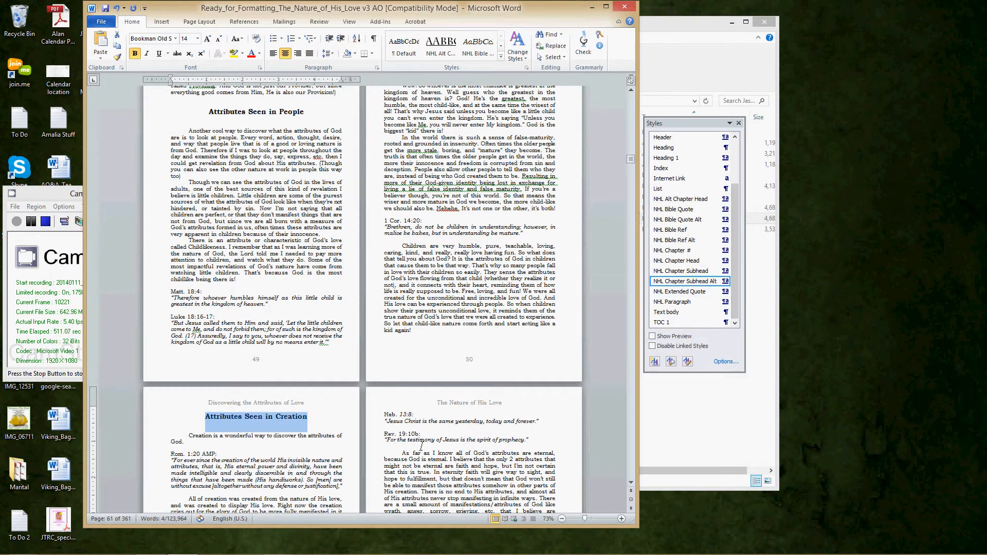
{"action": "left_click", "coordinate": [388, 456]}
- Start the heading "Attributes are Eternal" on a new page with a page break and apply the NHL Chapter Subhead Alt style
{"action": "scroll", "coordinate": [281, 449], "scroll_direction": "down", "scroll_amount": 6}
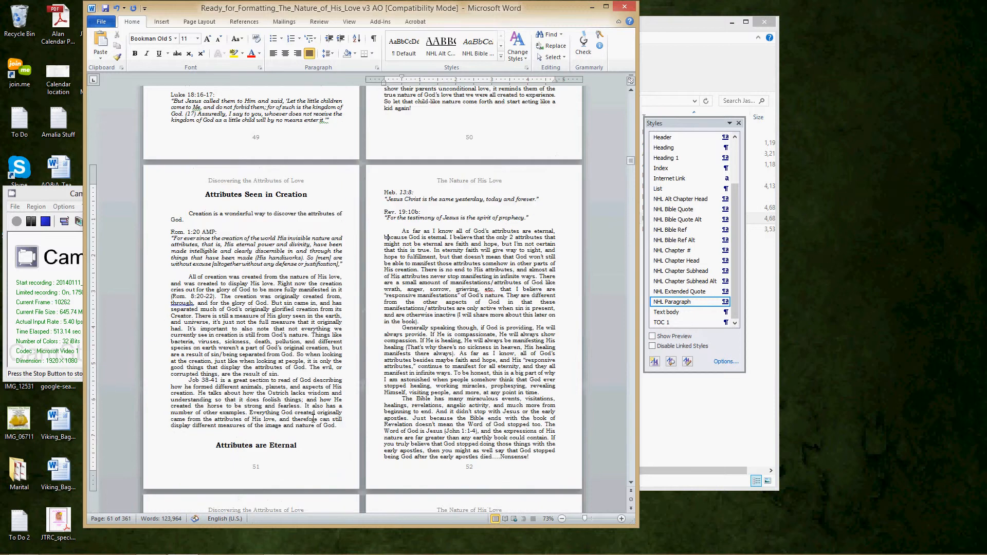
{"action": "left_click", "coordinate": [222, 445]}
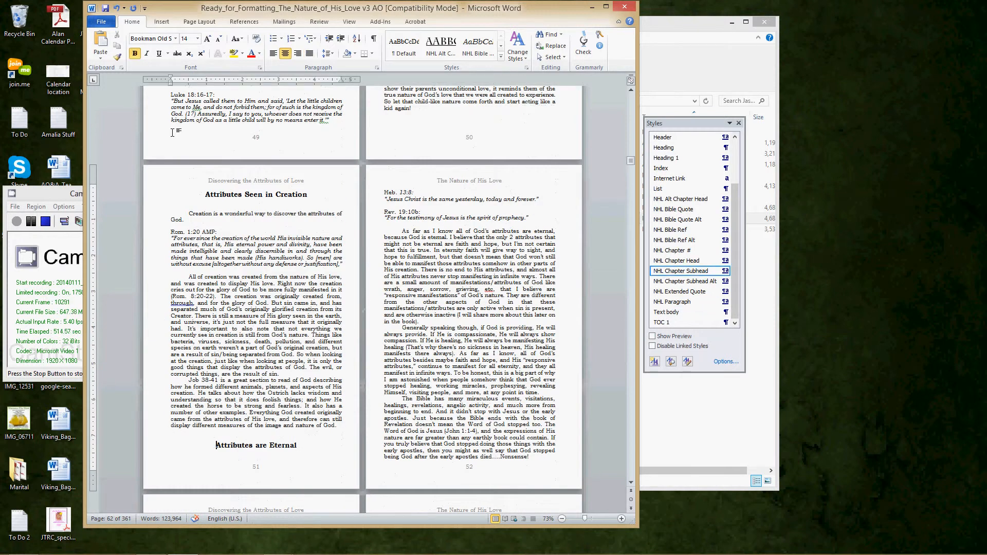
{"action": "left_click", "coordinate": [161, 23]}
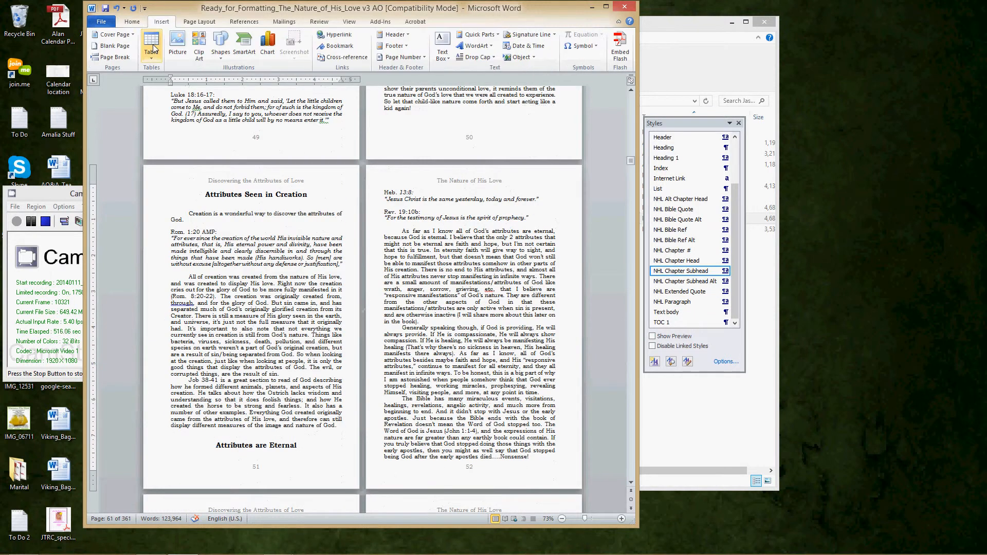
{"action": "left_click", "coordinate": [111, 57]}
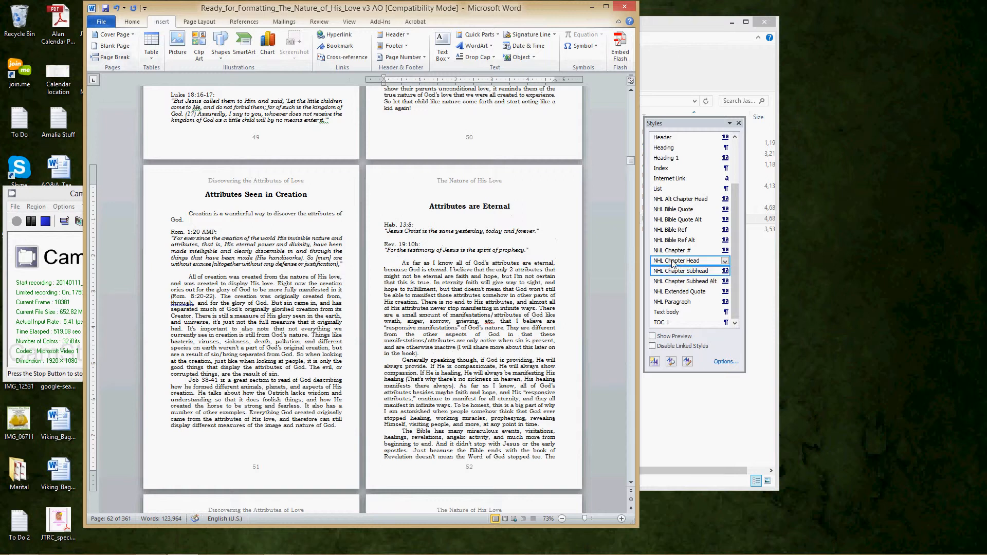
{"action": "left_click", "coordinate": [678, 281]}
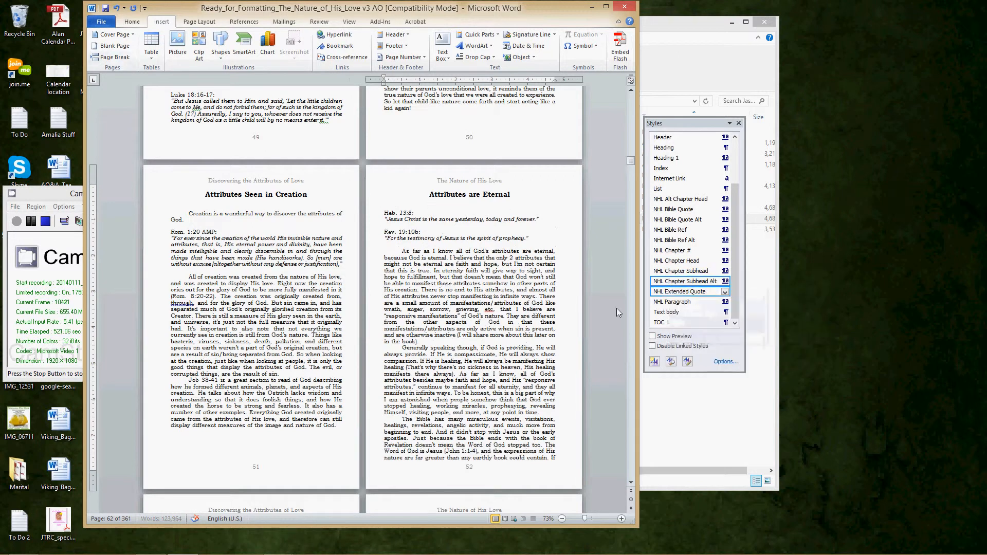
{"action": "scroll", "coordinate": [443, 332], "scroll_direction": "down", "scroll_amount": 10}
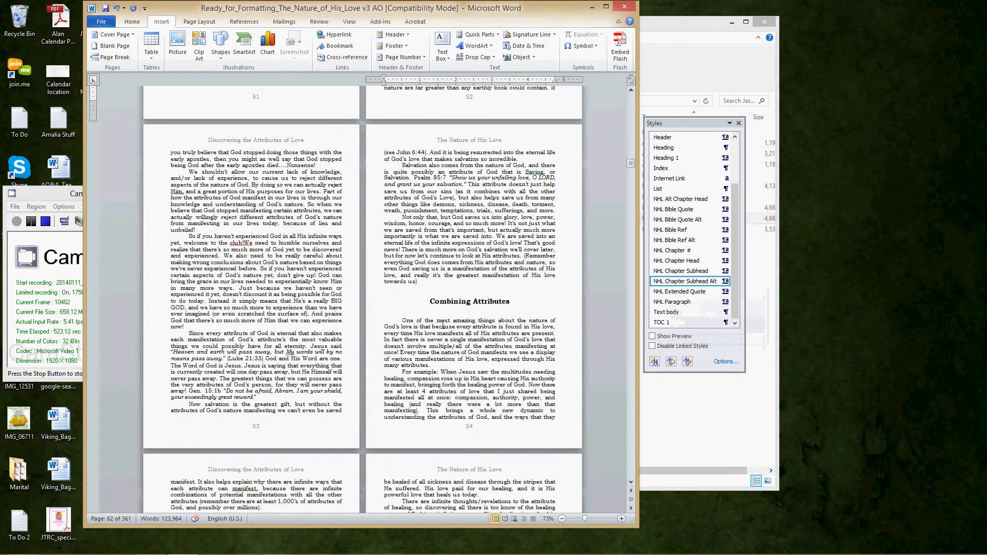
{"action": "scroll", "coordinate": [464, 321], "scroll_direction": "down", "scroll_amount": 12}
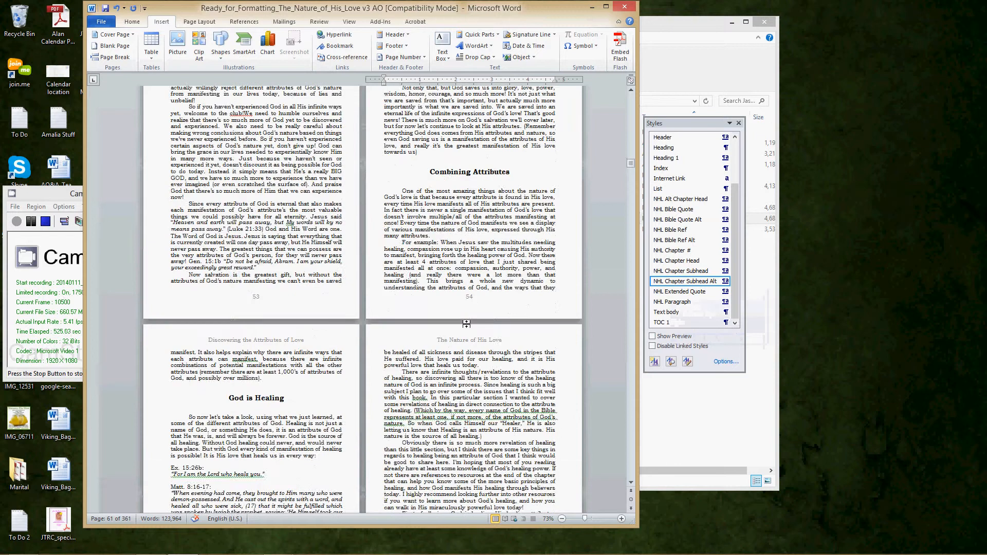
{"action": "scroll", "coordinate": [460, 336], "scroll_direction": "down", "scroll_amount": 13}
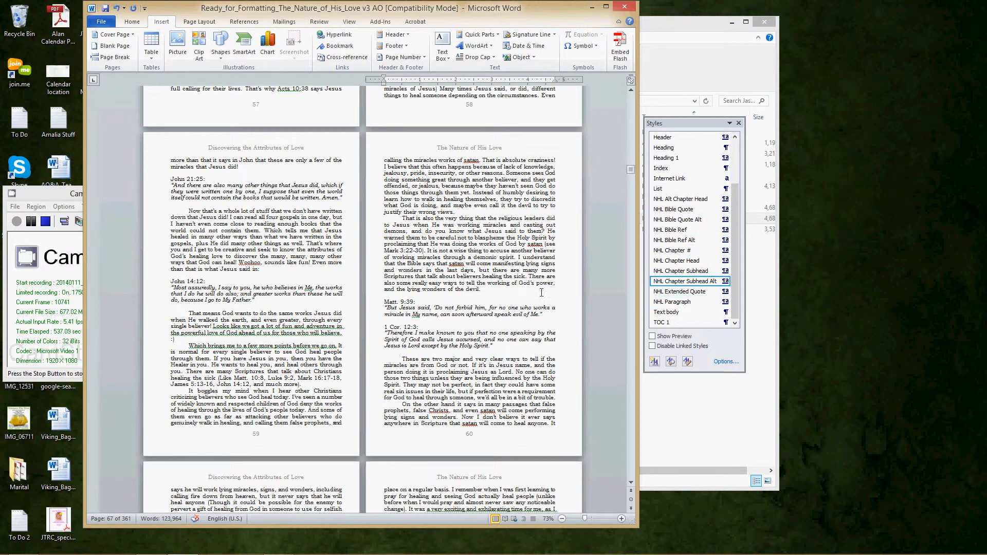
{"action": "left_click", "coordinate": [136, 23]}
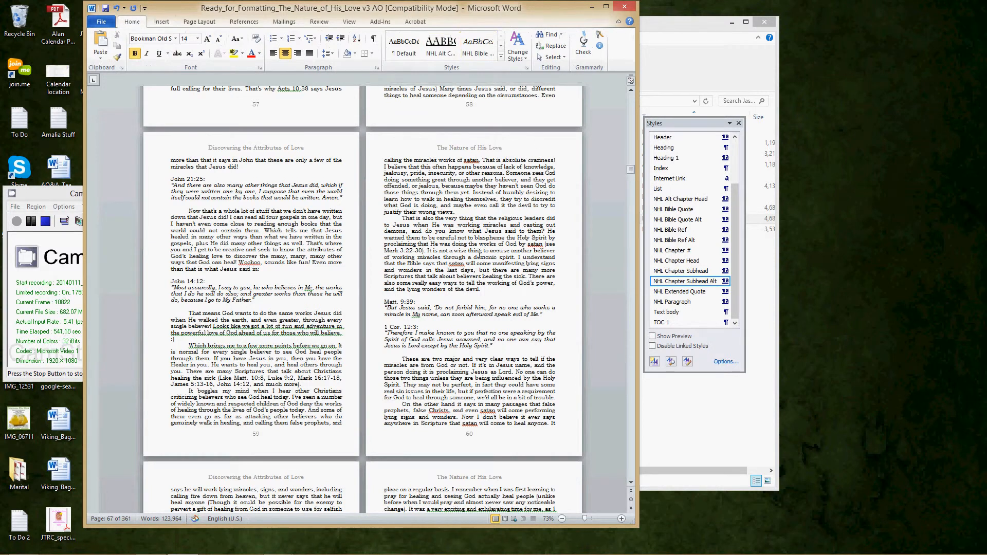
{"action": "left_click", "coordinate": [447, 289]}
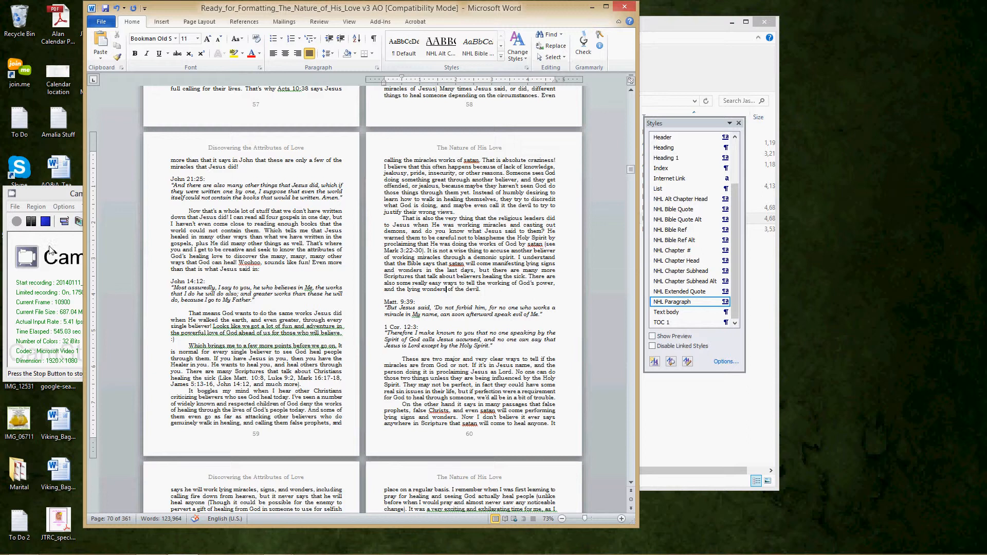
{"action": "left_click", "coordinate": [31, 222]}
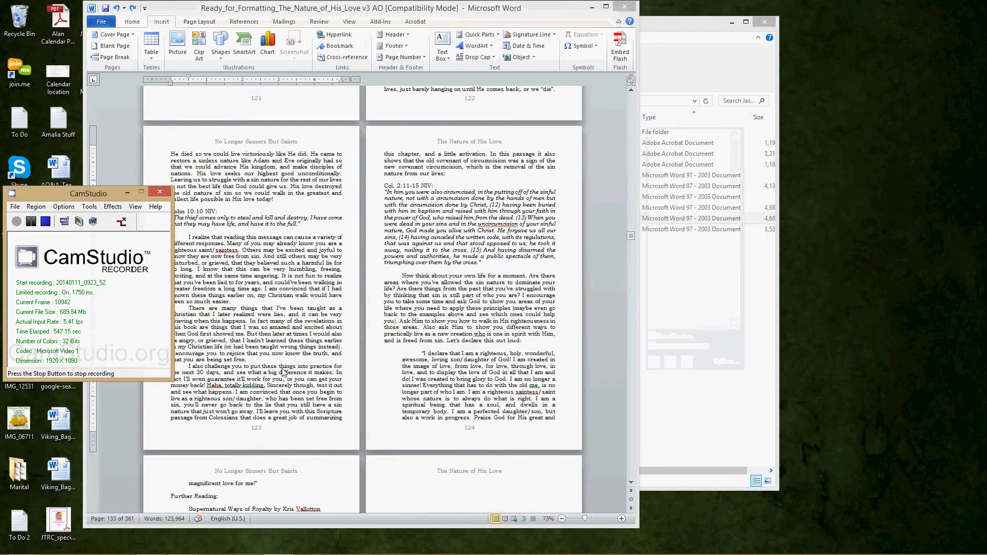
- Examine how the text of "No Longer Sinners But Saints" runs over pages 123 to 126 before Chapter 7
{"action": "left_click", "coordinate": [306, 362]}
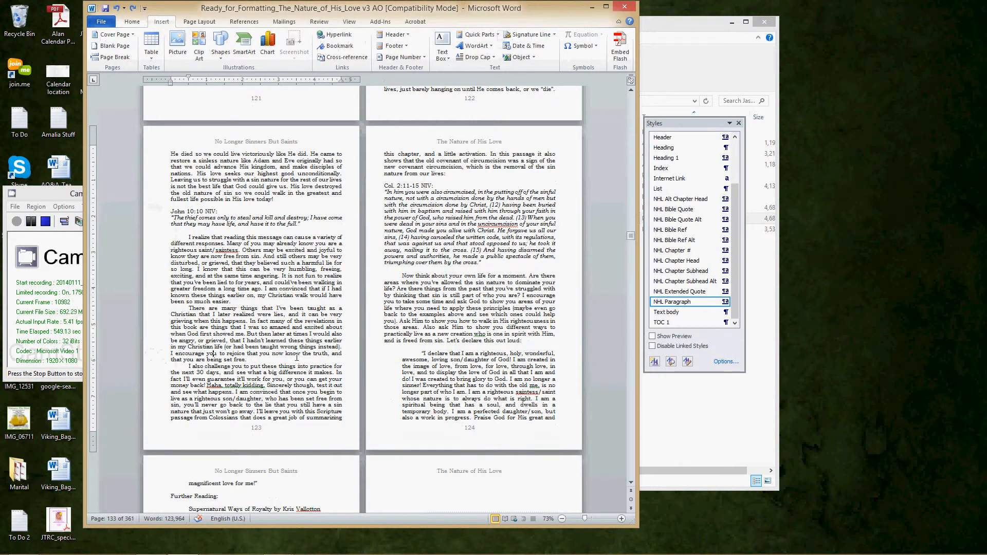
{"action": "scroll", "coordinate": [296, 355], "scroll_direction": "down", "scroll_amount": 1}
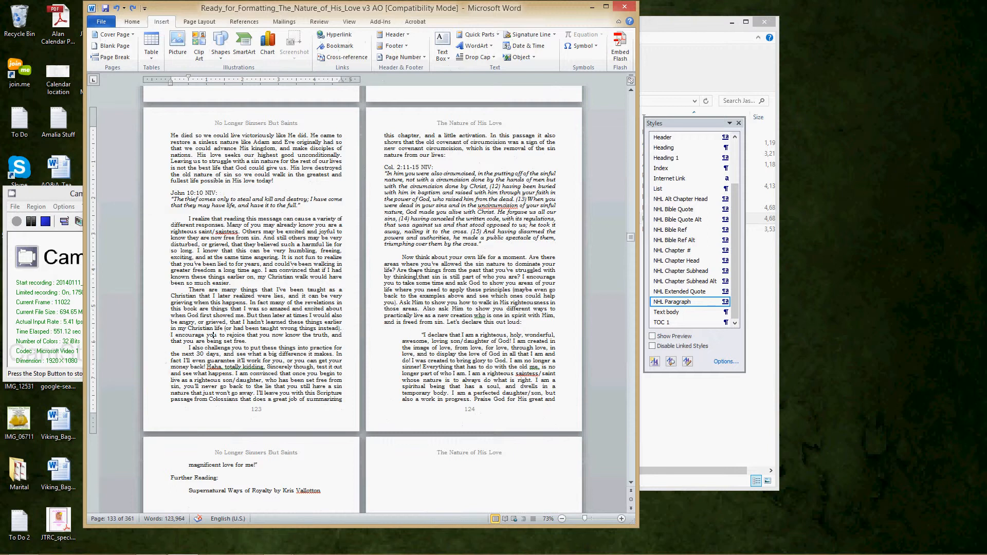
{"action": "scroll", "coordinate": [284, 350], "scroll_direction": "down", "scroll_amount": 4}
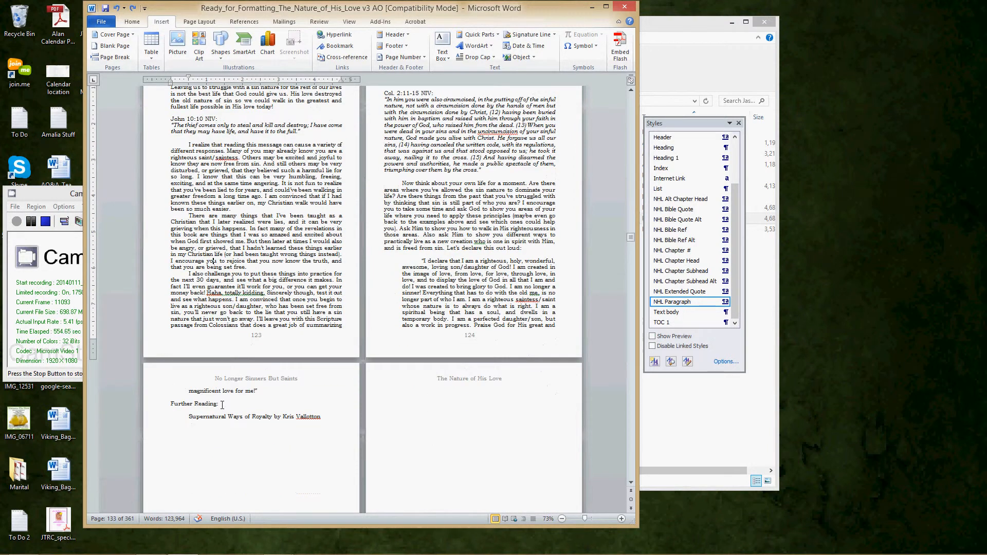
{"action": "scroll", "coordinate": [319, 412], "scroll_direction": "down", "scroll_amount": 11}
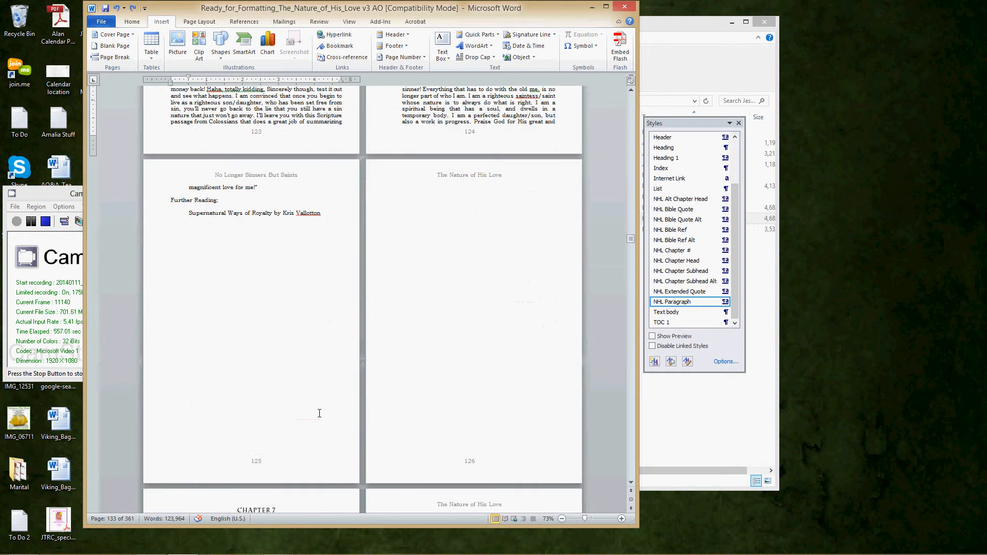
{"action": "scroll", "coordinate": [278, 432], "scroll_direction": "up", "scroll_amount": 9}
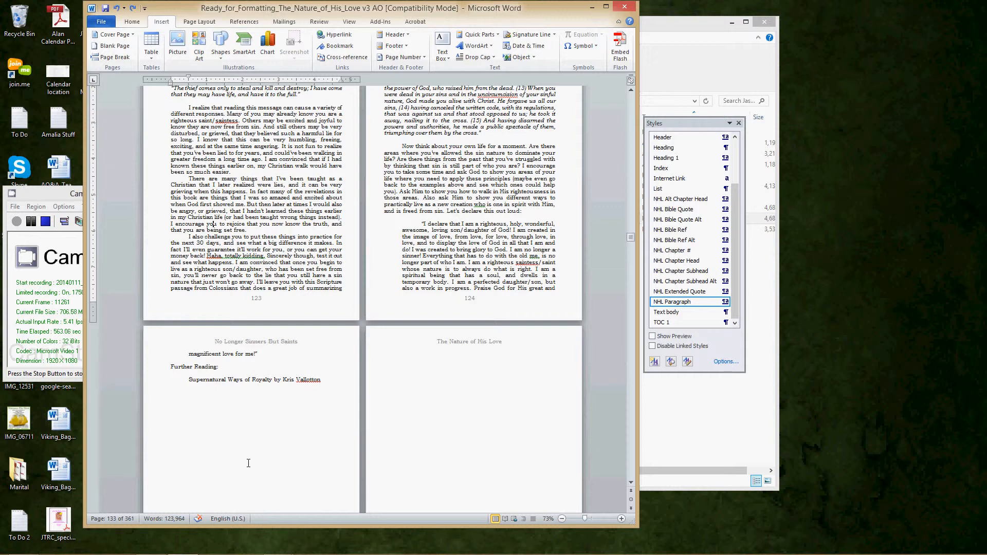
{"action": "scroll", "coordinate": [360, 462], "scroll_direction": "down", "scroll_amount": 13}
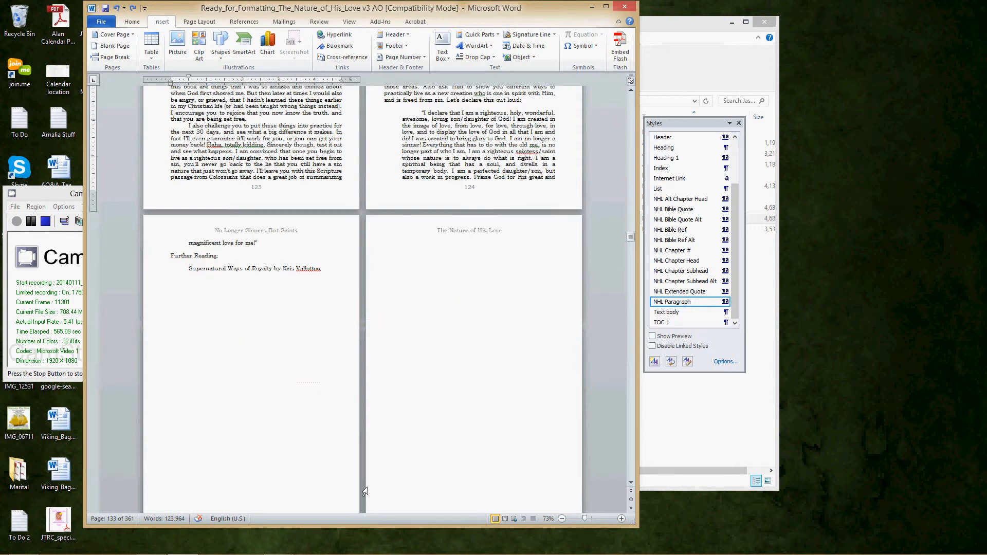
{"action": "scroll", "coordinate": [318, 475], "scroll_direction": "up", "scroll_amount": 8}
{"action": "scroll", "coordinate": [315, 477], "scroll_direction": "up", "scroll_amount": 3}
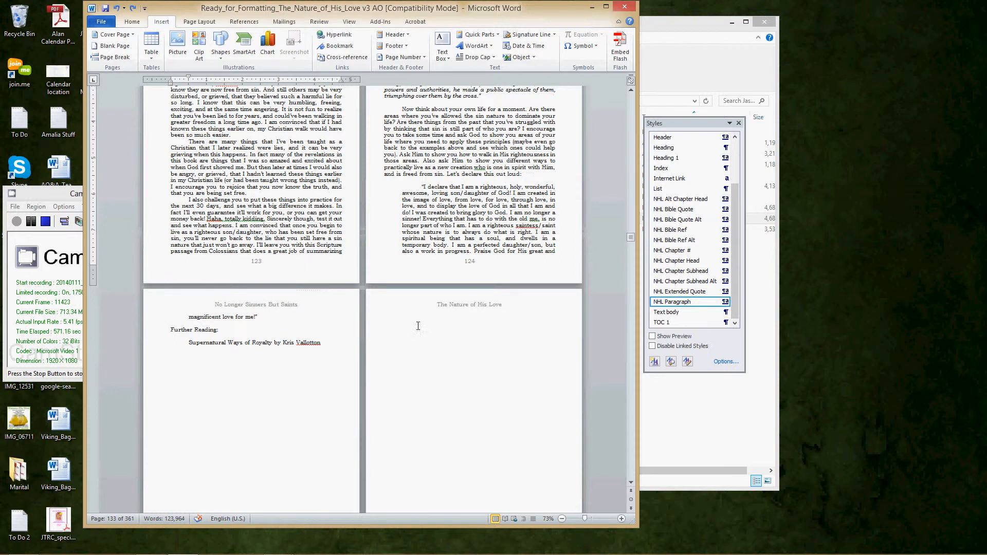
- Condense the character spacing by 0.2 pt for all text from the start of page 123 through the Further Reading entry
{"action": "left_click", "coordinate": [322, 344]}
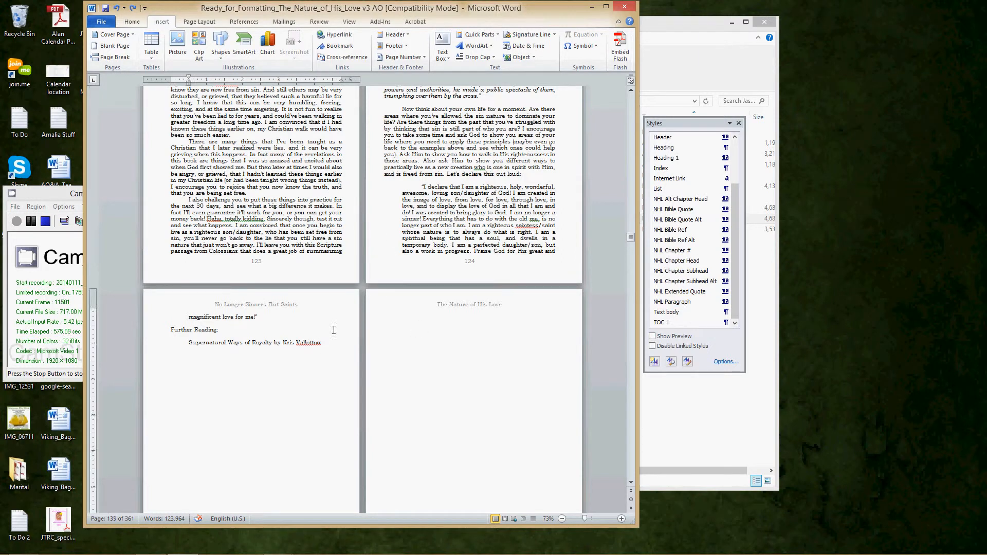
{"action": "scroll", "coordinate": [337, 325], "scroll_direction": "up", "scroll_amount": 3}
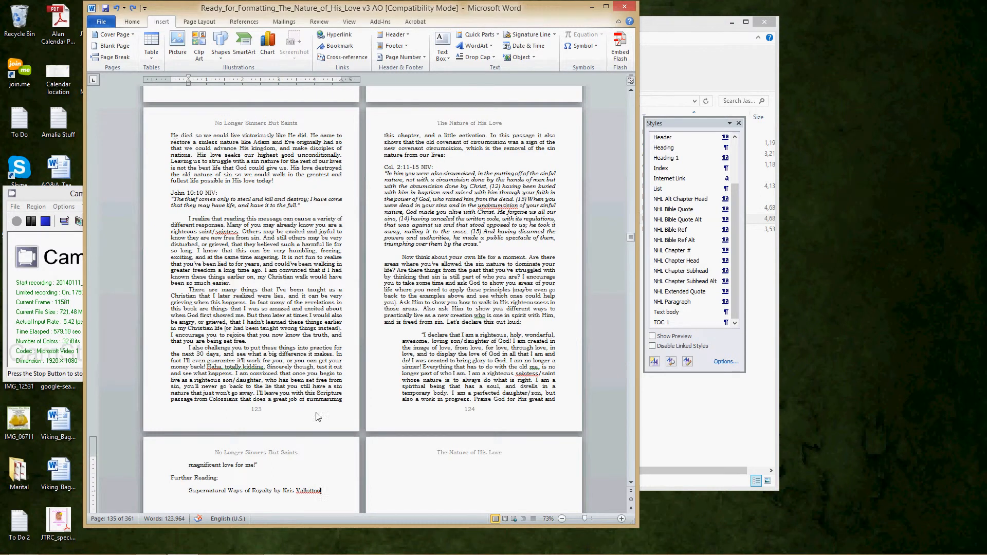
{"action": "left_click", "coordinate": [171, 136], "text": "shift"}
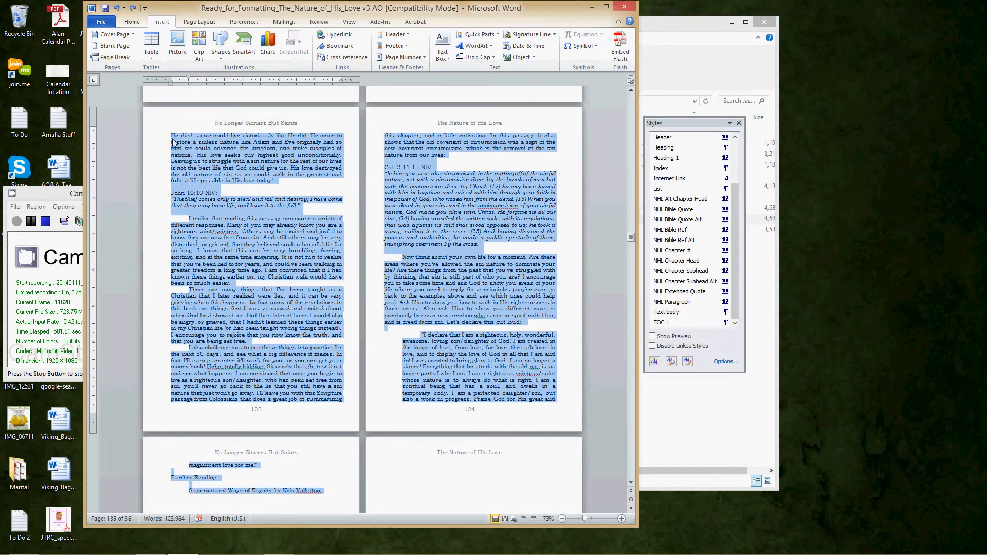
{"action": "right_click", "coordinate": [227, 249]}
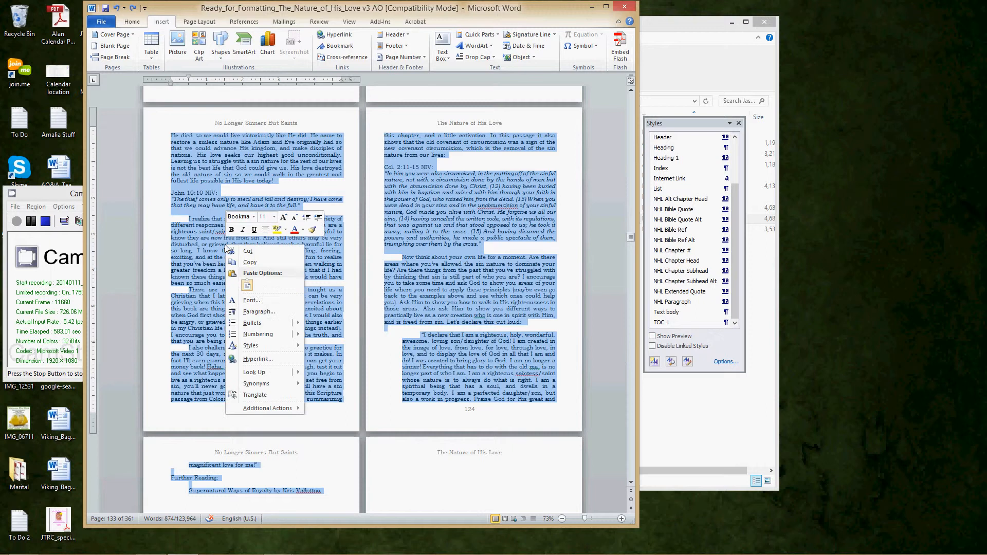
{"action": "left_click", "coordinate": [252, 301]}
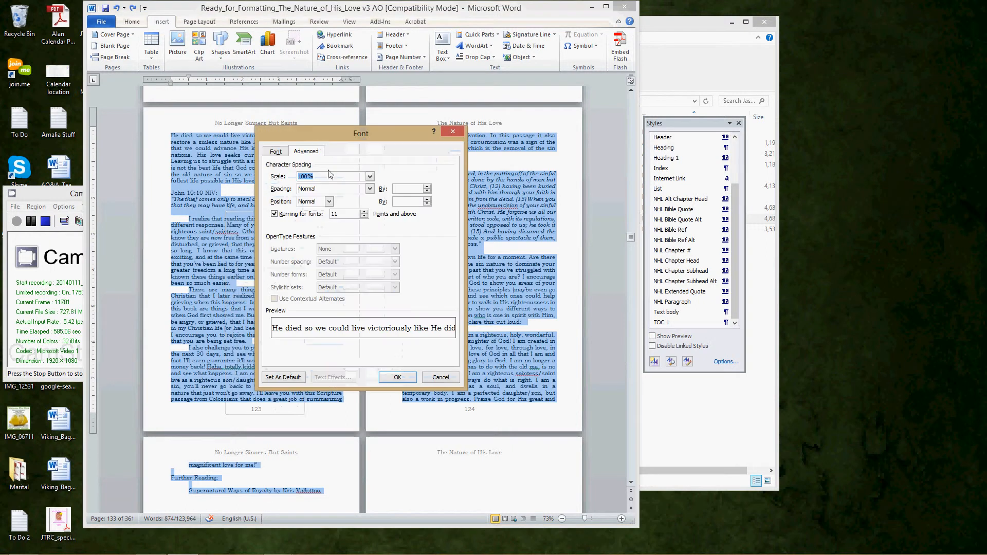
{"action": "left_click", "coordinate": [327, 188]}
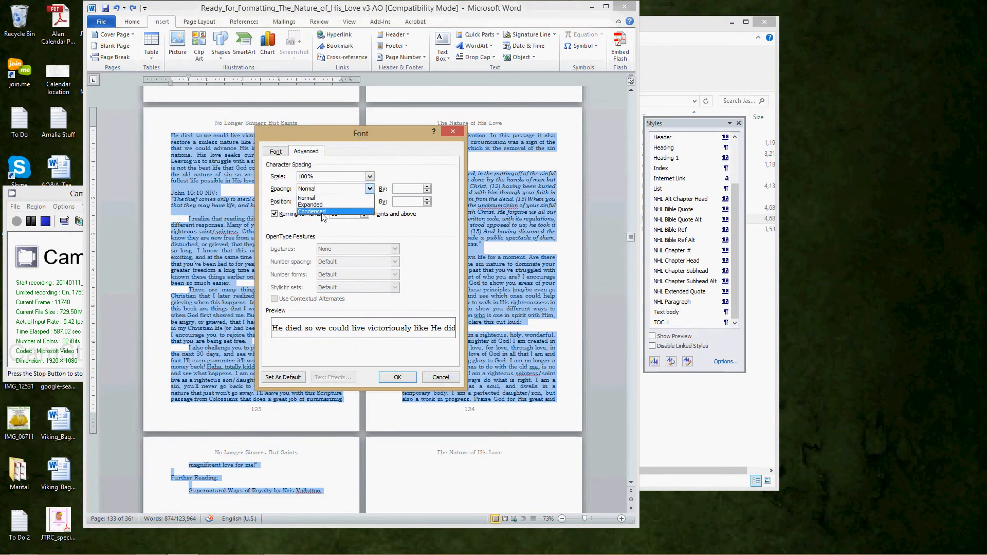
{"action": "left_click", "coordinate": [322, 212]}
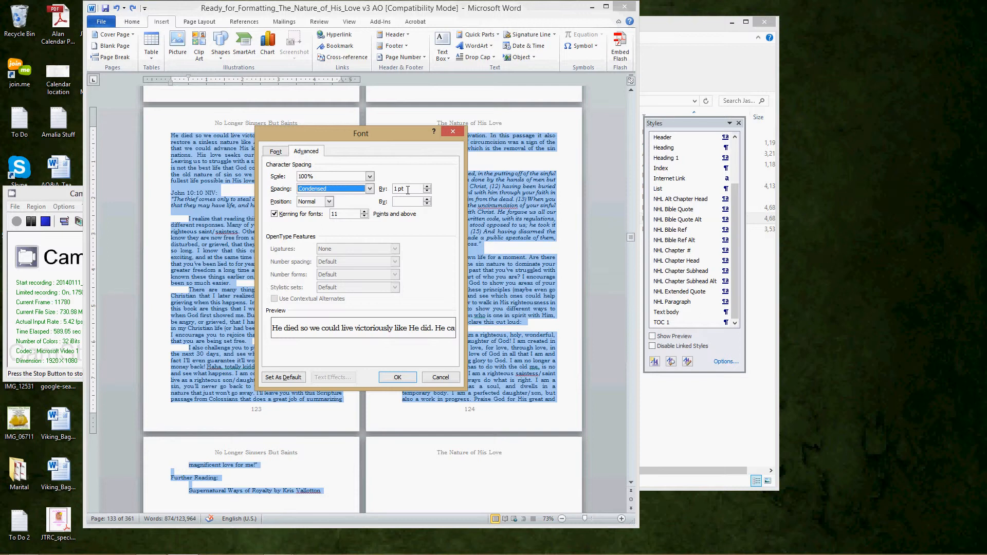
{"action": "left_click_drag", "start_coordinate": [408, 190], "coordinate": [395, 189]}
{"action": "type", "text": "0.2"}
{"action": "left_click", "coordinate": [397, 377]}
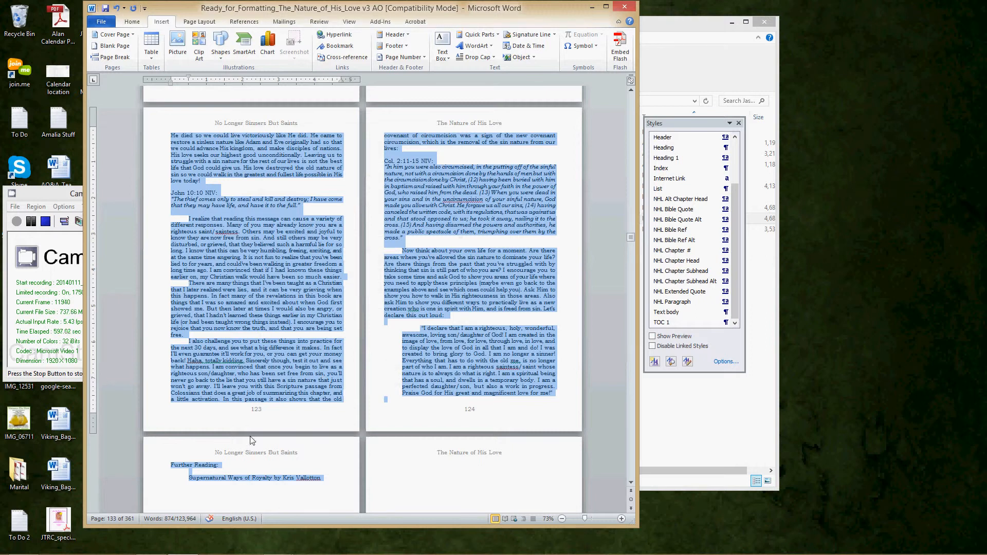
- Increase the amount of condensed character spacing on the selected chapter-end text to pull the Further Reading lines onto page 124
{"action": "right_click", "coordinate": [273, 396]}
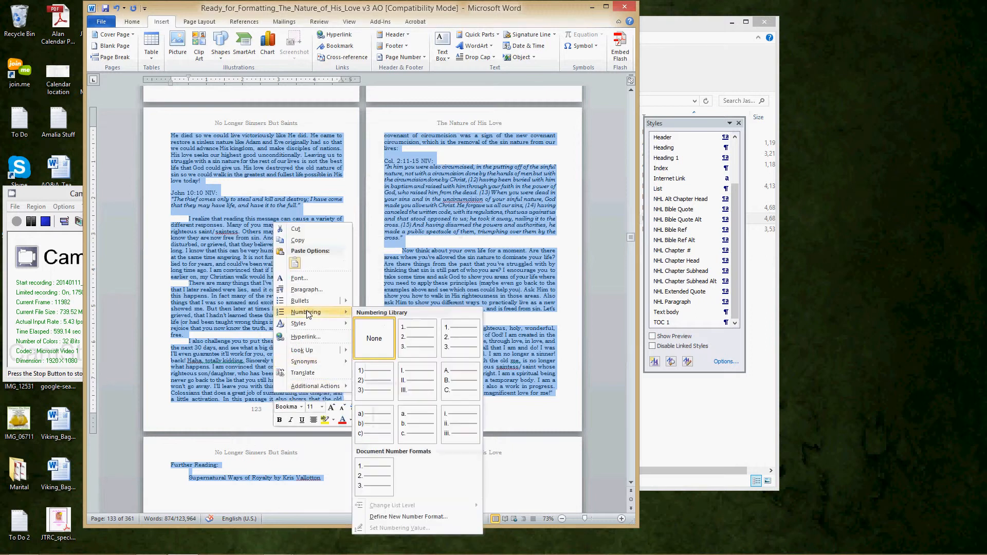
{"action": "left_click", "coordinate": [298, 278]}
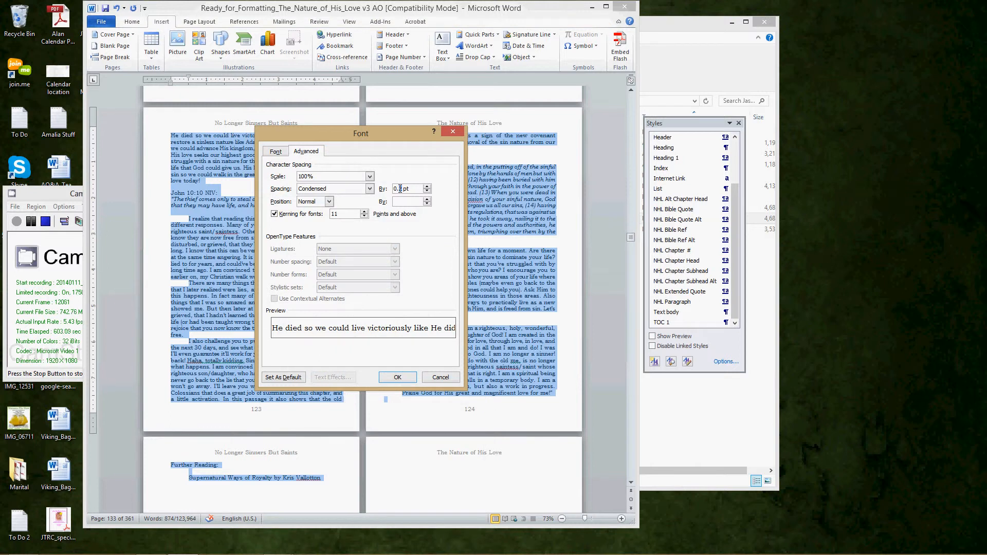
{"action": "left_click", "coordinate": [398, 377]}
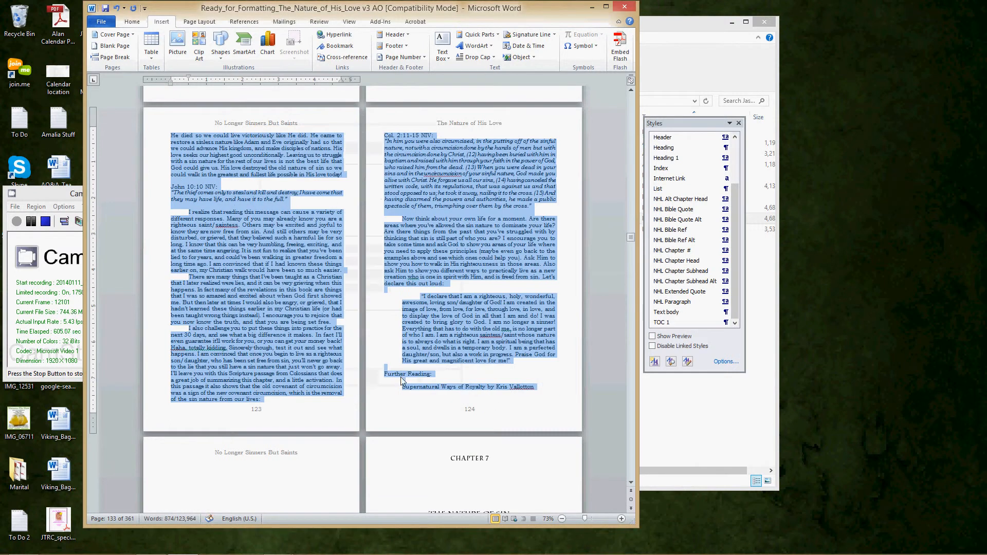
- Check the condensed text on pages 123 and 124 and the page layout leading into Chapter 7
{"action": "left_click", "coordinate": [301, 278]}
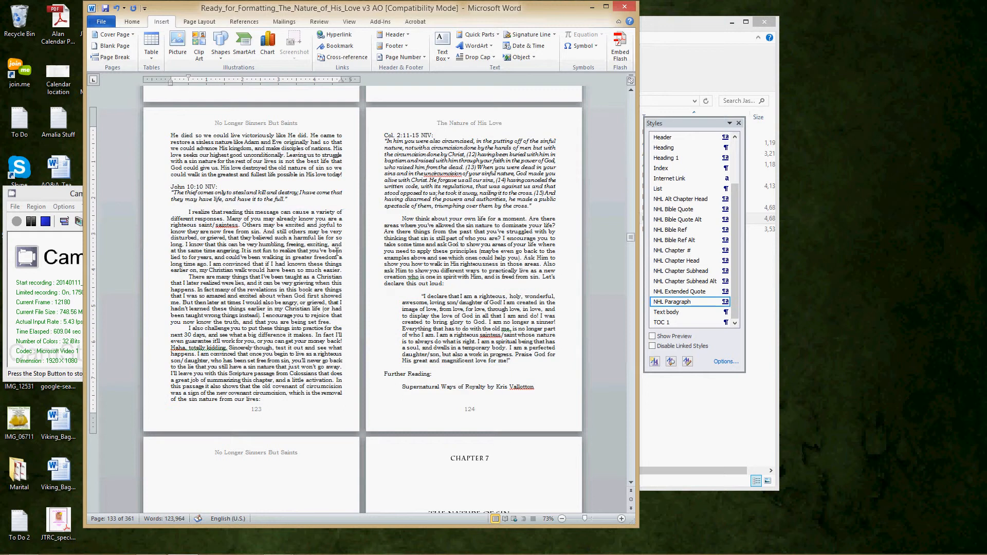
{"action": "scroll", "coordinate": [334, 255], "scroll_direction": "up", "scroll_amount": 3}
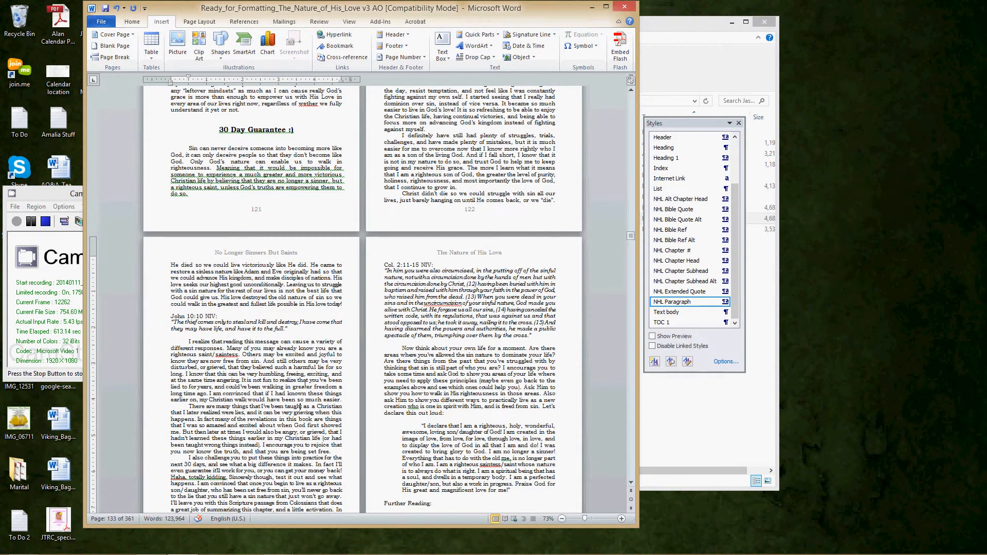
{"action": "scroll", "coordinate": [202, 335], "scroll_direction": "down", "scroll_amount": 10}
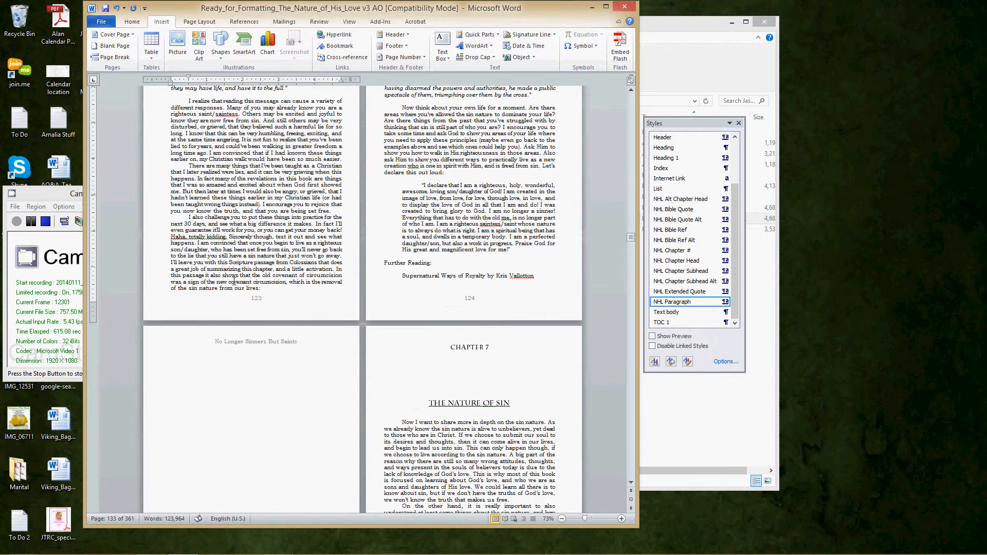
{"action": "scroll", "coordinate": [235, 281], "scroll_direction": "down", "scroll_amount": 5}
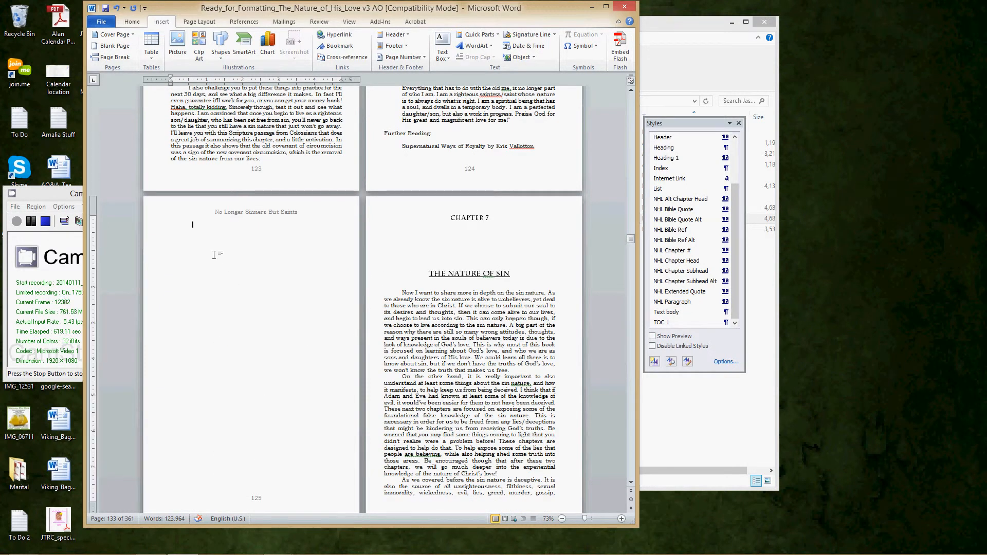
{"action": "scroll", "coordinate": [512, 421], "scroll_direction": "down", "scroll_amount": 2}
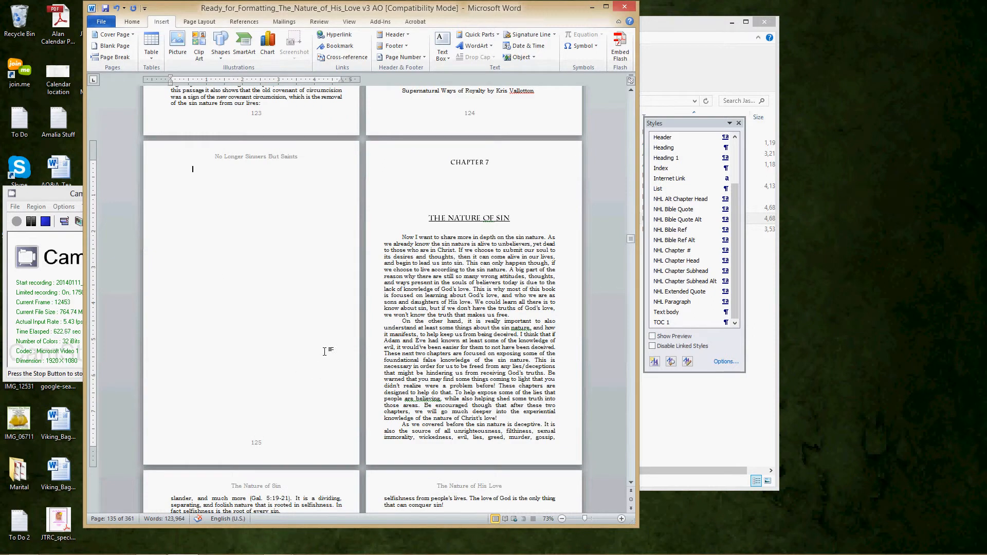
{"action": "scroll", "coordinate": [328, 343], "scroll_direction": "up", "scroll_amount": 4}
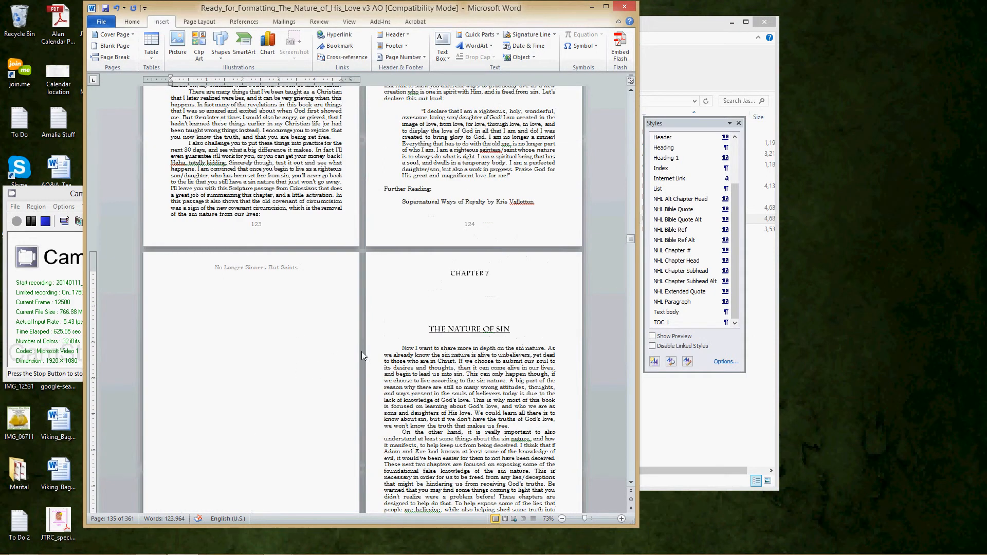
- Delete the blank page after the Further Reading entry on page 124 so Chapter 7 starts on the following page
{"action": "key", "text": "BackSpace"}
{"action": "key", "text": "BackSpace"}
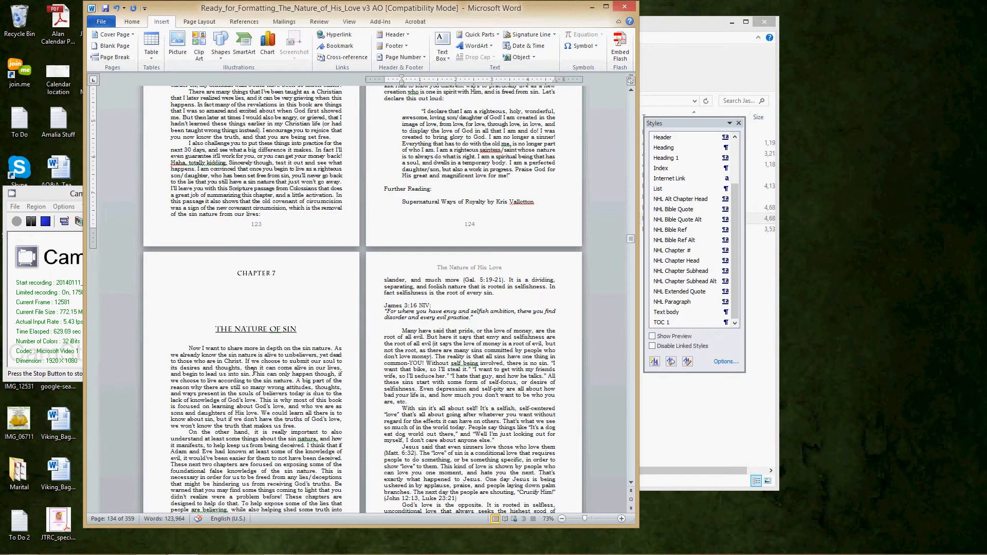
{"action": "scroll", "coordinate": [254, 372], "scroll_direction": "down", "scroll_amount": 4}
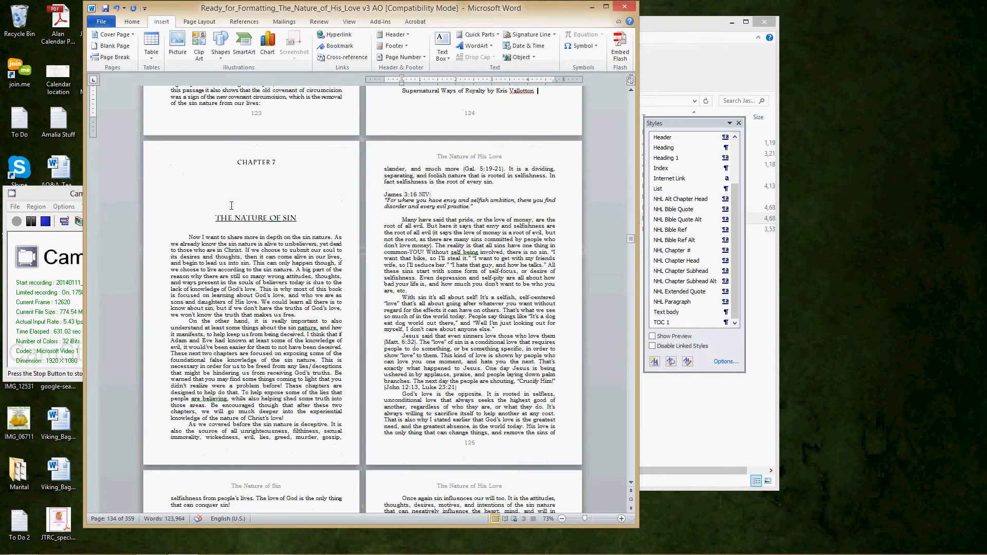
{"action": "left_click", "coordinate": [30, 232]}
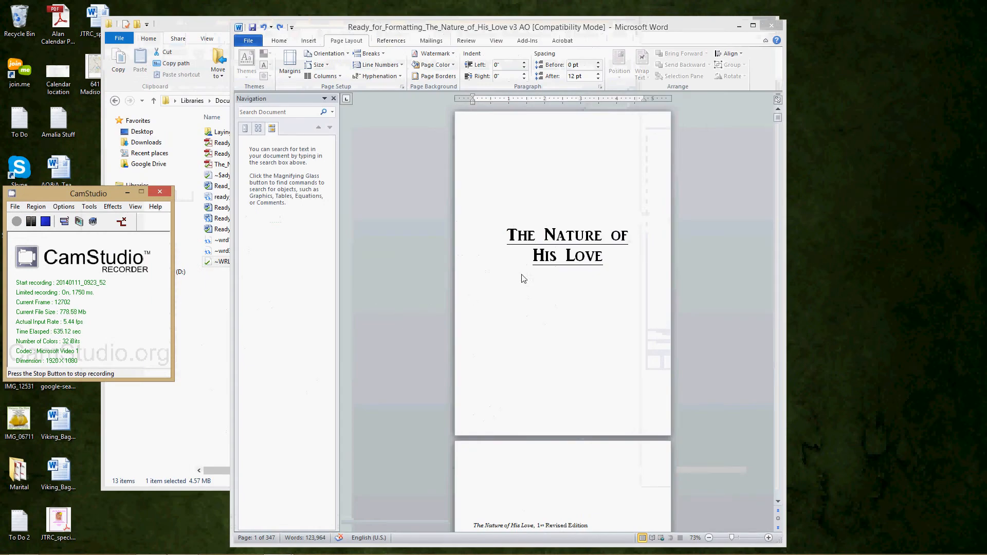
- Open the update options for the table of contents on the Contents page and cancel without updating it
{"action": "left_click", "coordinate": [523, 278]}
{"action": "scroll", "coordinate": [558, 321], "scroll_direction": "down", "scroll_amount": 10}
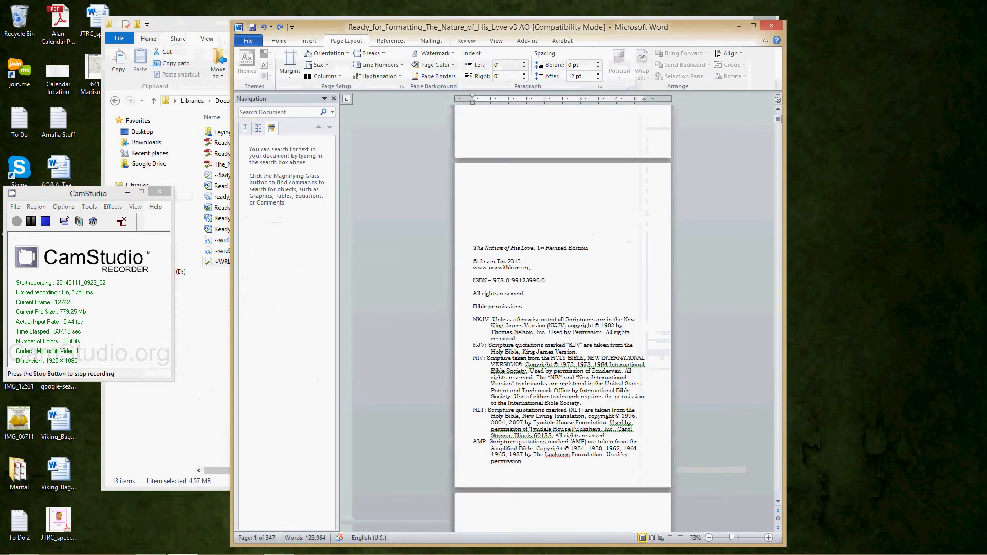
{"action": "scroll", "coordinate": [556, 322], "scroll_direction": "down", "scroll_amount": 12}
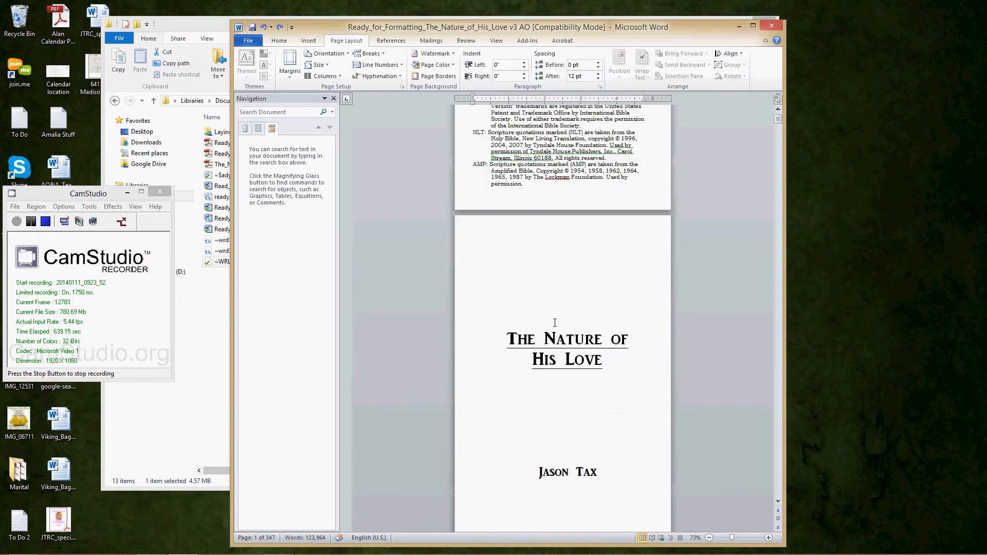
{"action": "scroll", "coordinate": [555, 322], "scroll_direction": "down", "scroll_amount": 10}
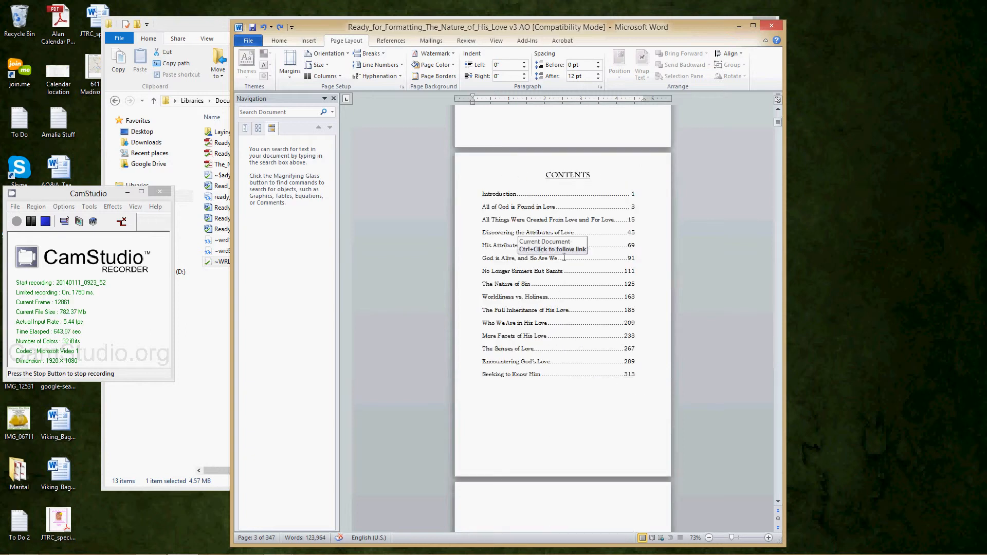
{"action": "right_click", "coordinate": [512, 284]}
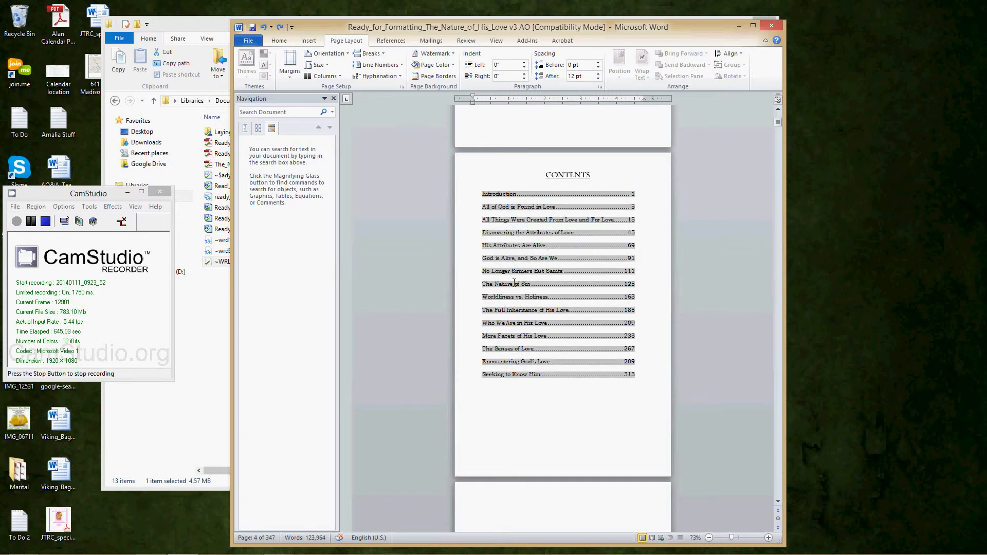
{"action": "left_click", "coordinate": [540, 342]}
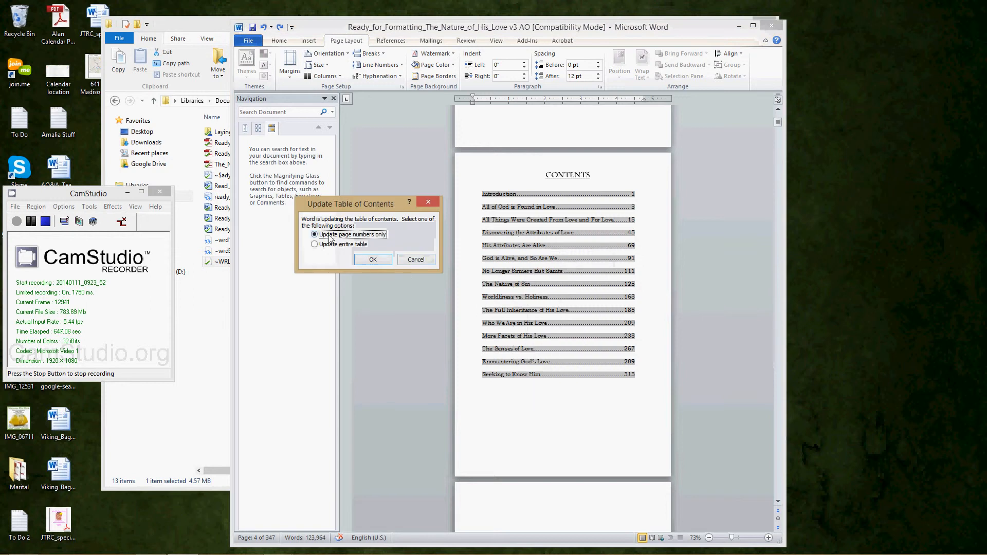
{"action": "left_click", "coordinate": [409, 258]}
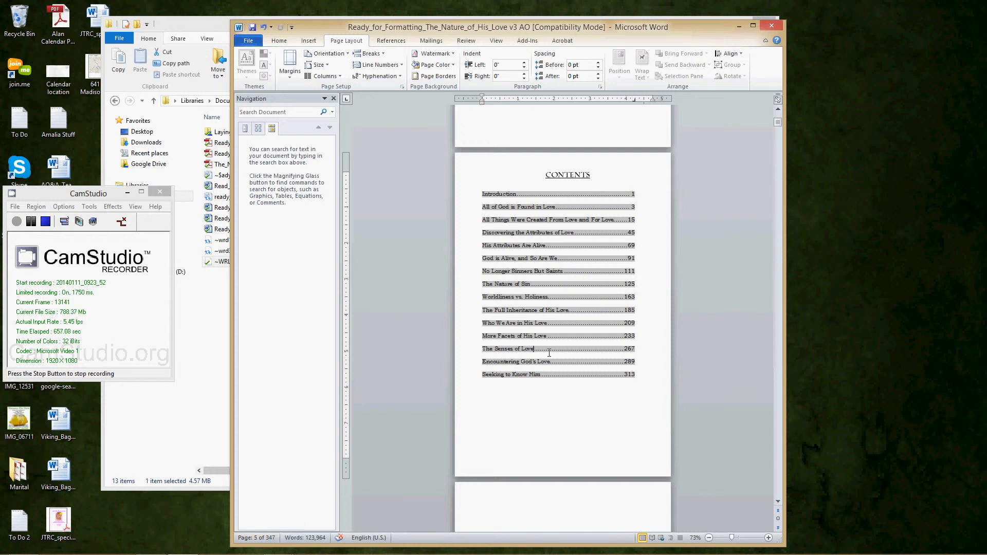
- Review the page layout, numbering and headers from the Dedication through the Acknowledgments, the Introduction and the opening pages of Chapter 1
{"action": "scroll", "coordinate": [532, 396], "scroll_direction": "down", "scroll_amount": 10}
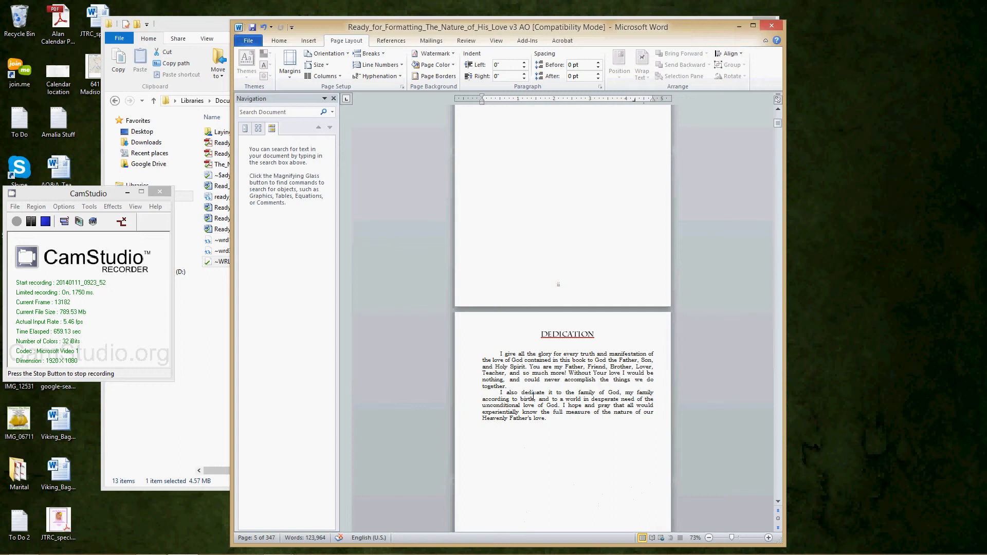
{"action": "scroll", "coordinate": [537, 396], "scroll_direction": "down", "scroll_amount": 10}
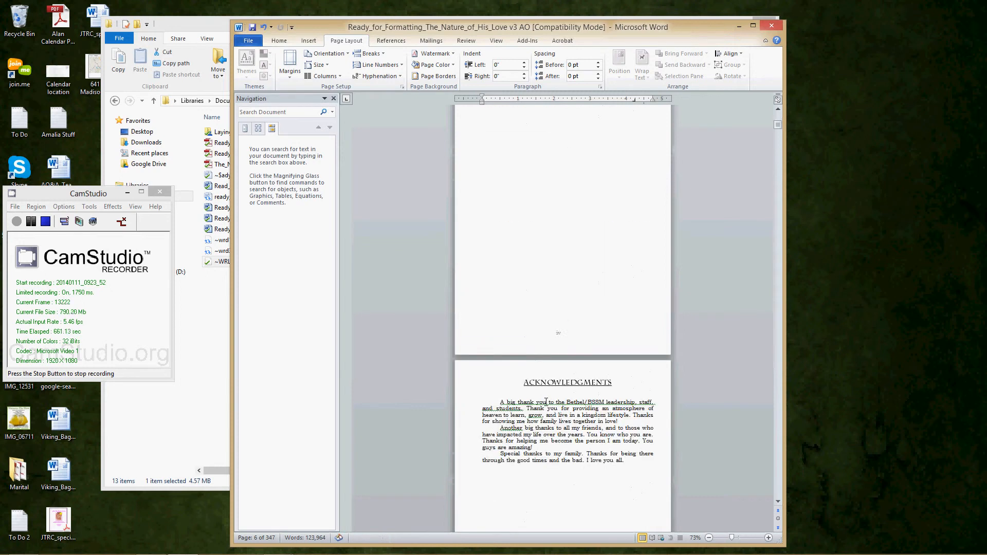
{"action": "scroll", "coordinate": [547, 406], "scroll_direction": "down", "scroll_amount": 10}
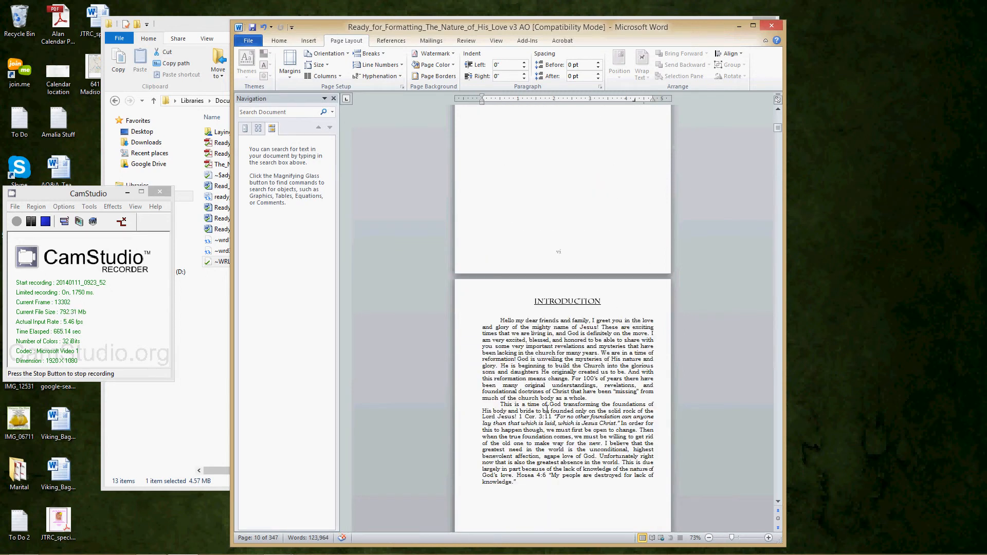
{"action": "mouse_move", "coordinate": [984, 552]}
{"action": "scroll", "coordinate": [577, 369], "scroll_direction": "down", "scroll_amount": 15}
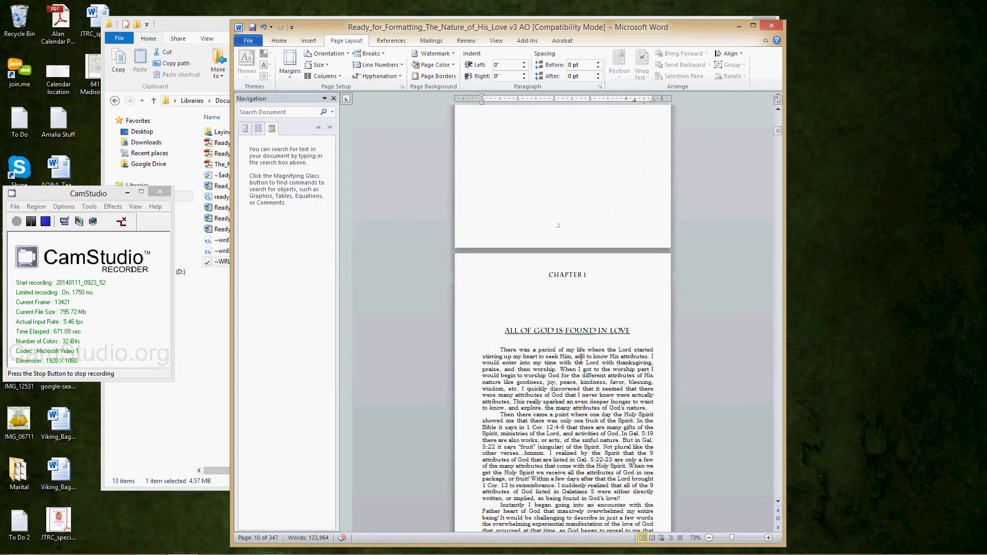
{"action": "scroll", "coordinate": [580, 356], "scroll_direction": "down", "scroll_amount": 15}
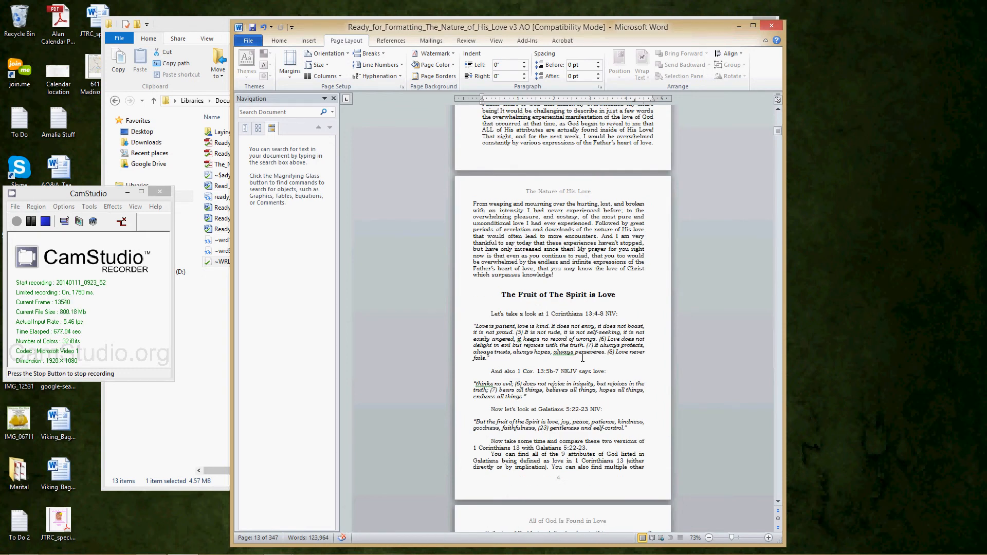
{"action": "scroll", "coordinate": [542, 180], "scroll_direction": "down", "scroll_amount": 15}
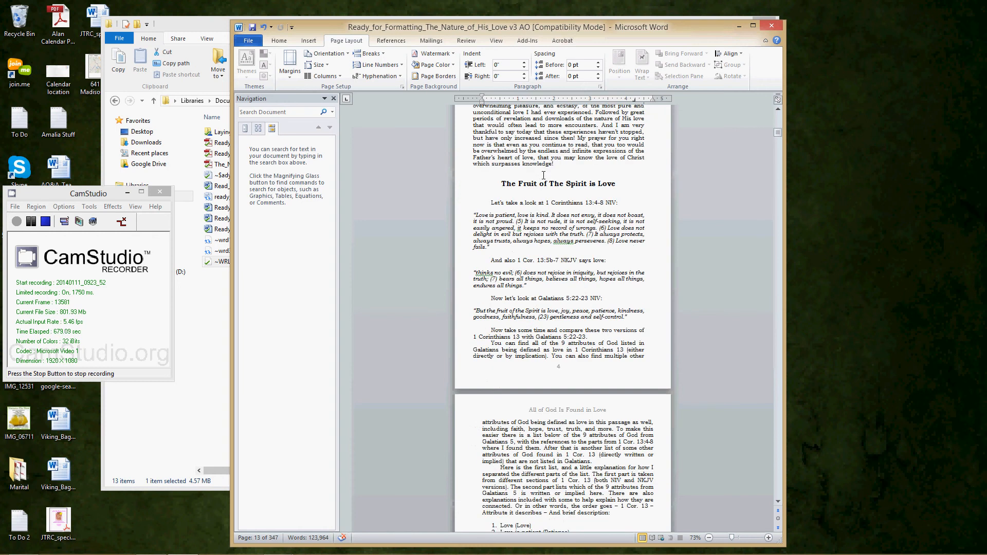
{"action": "scroll", "coordinate": [542, 181], "scroll_direction": "down", "scroll_amount": 5}
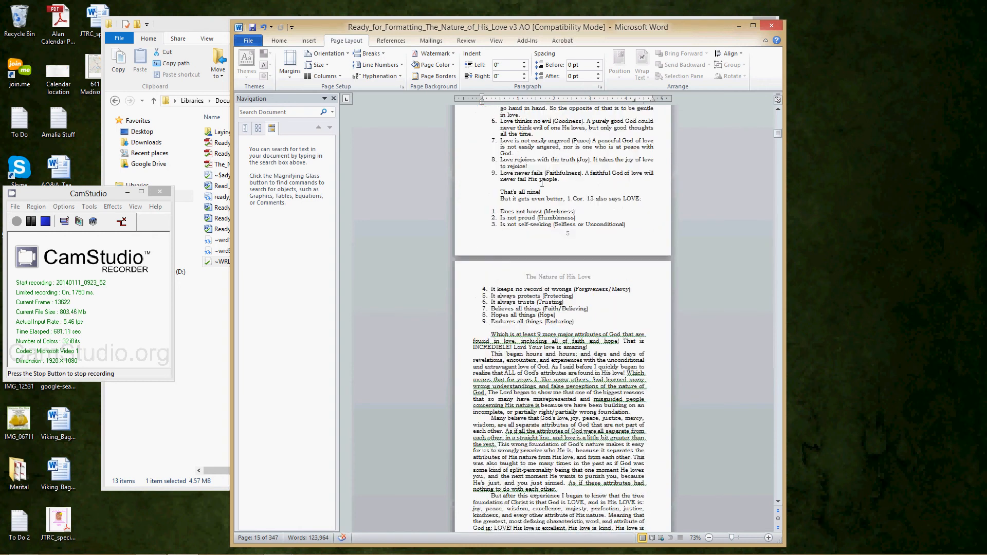